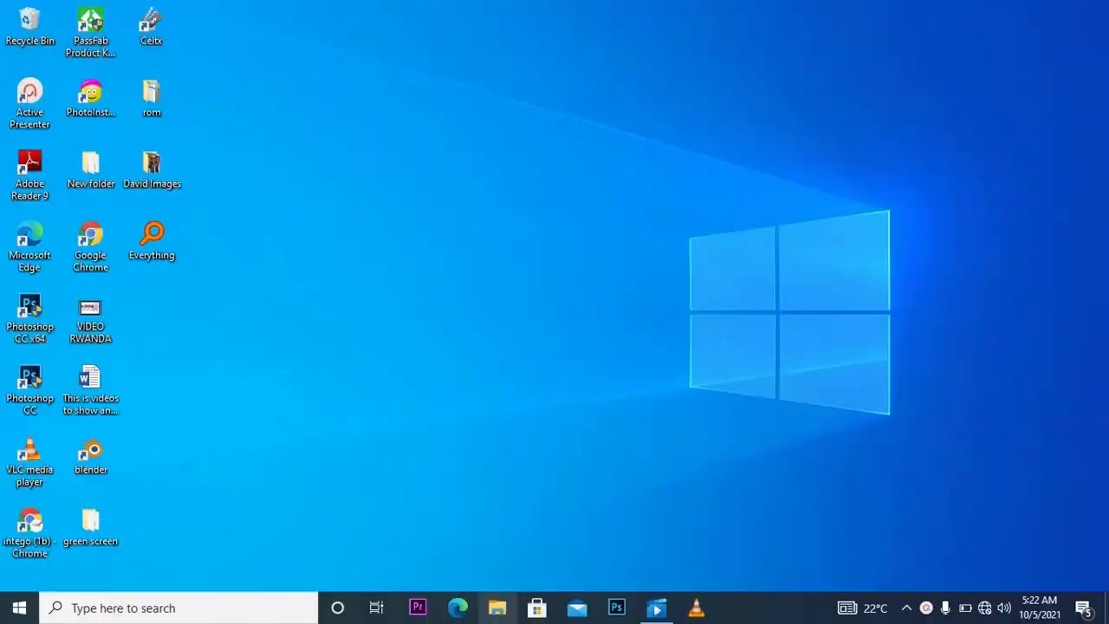
Step: Extract the Adobe.Premiere.Pro.2020.Only.Win.10 archive from the Downloads folder into a subfolder of the same name
left_click(496, 607)
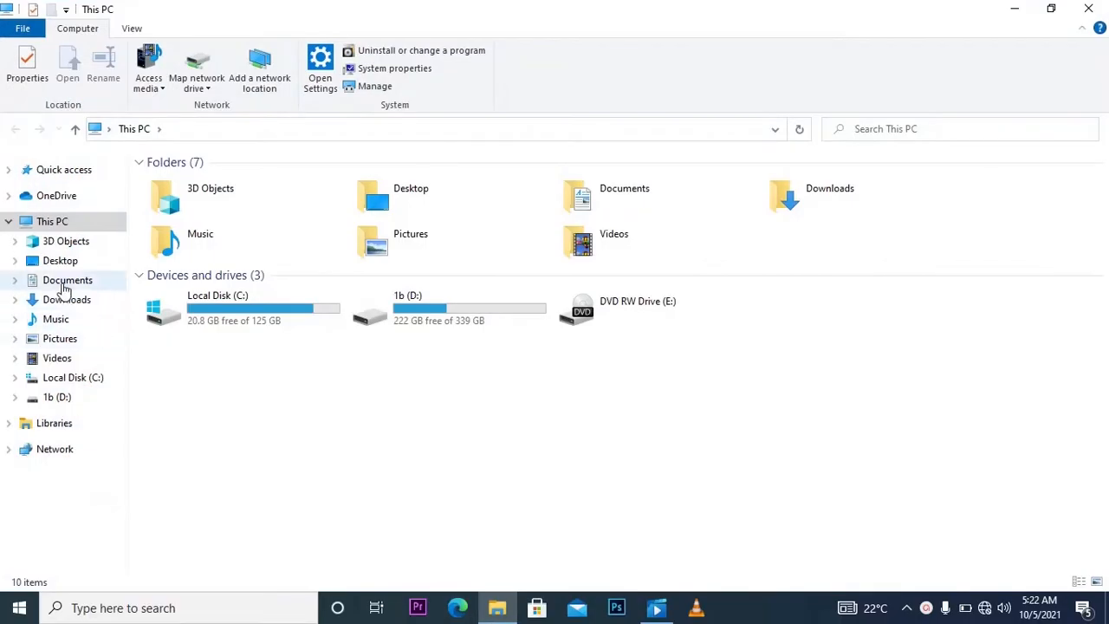
left_click(65, 301)
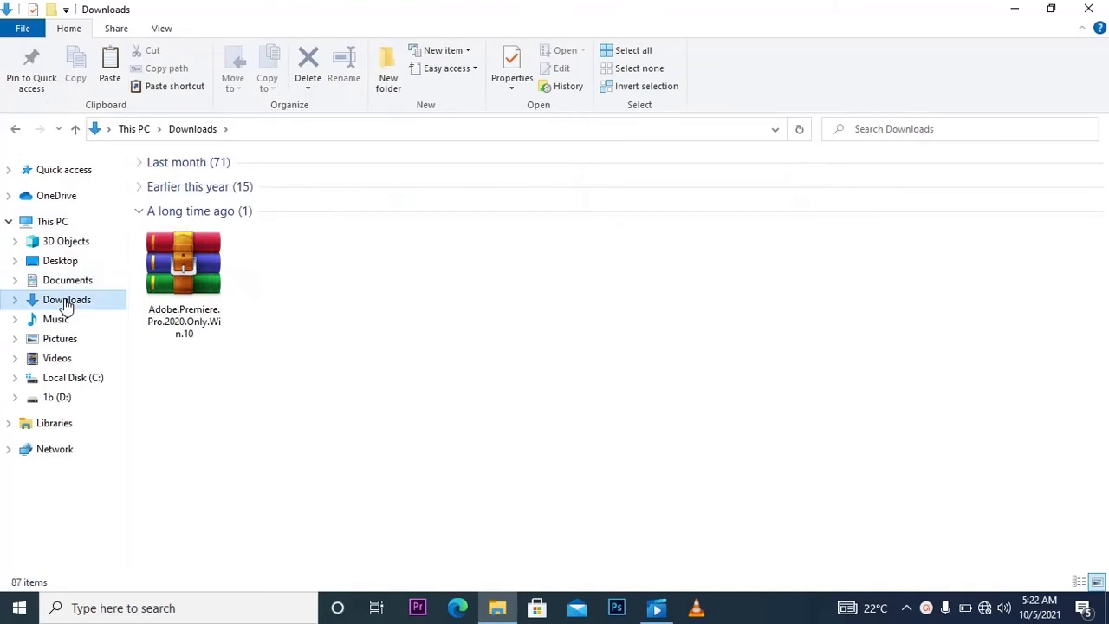
left_click(198, 267)
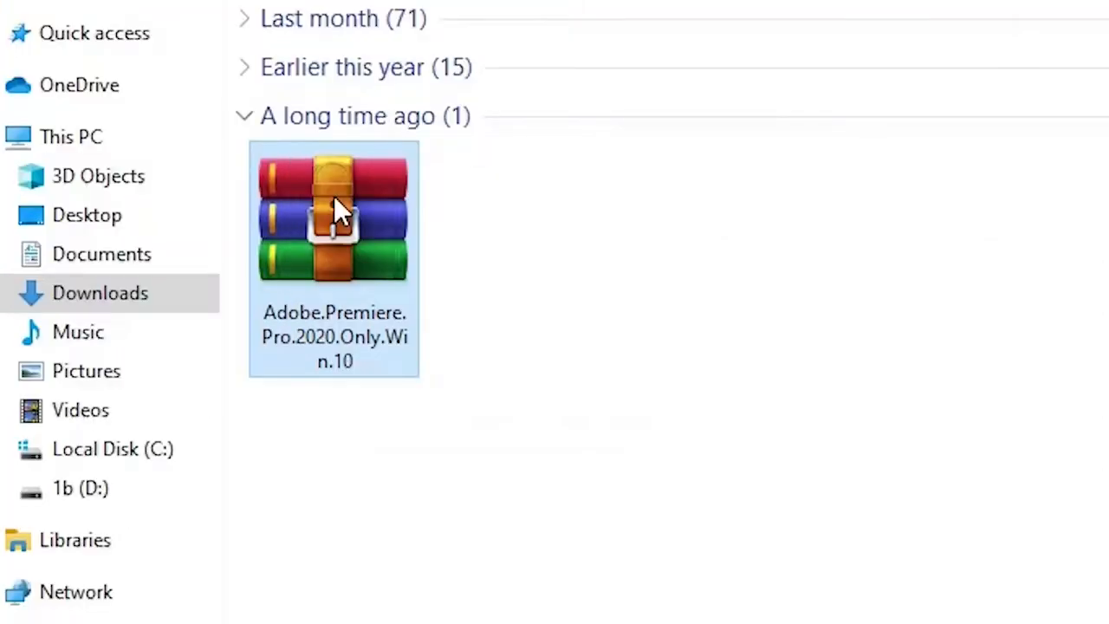
mouse_move(335, 199)
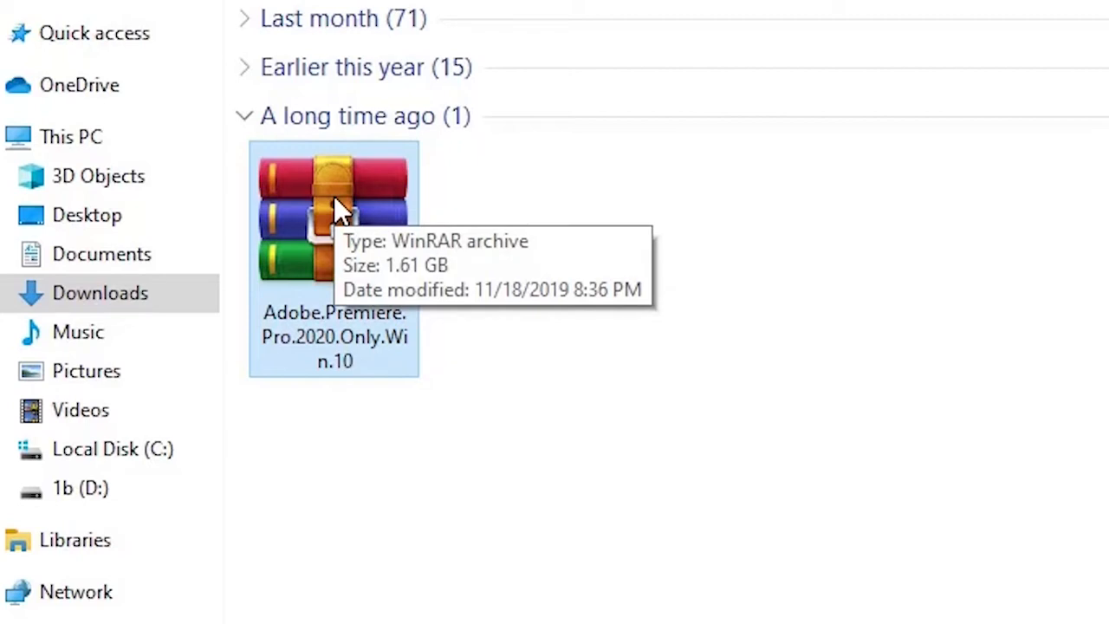
right_click(335, 199)
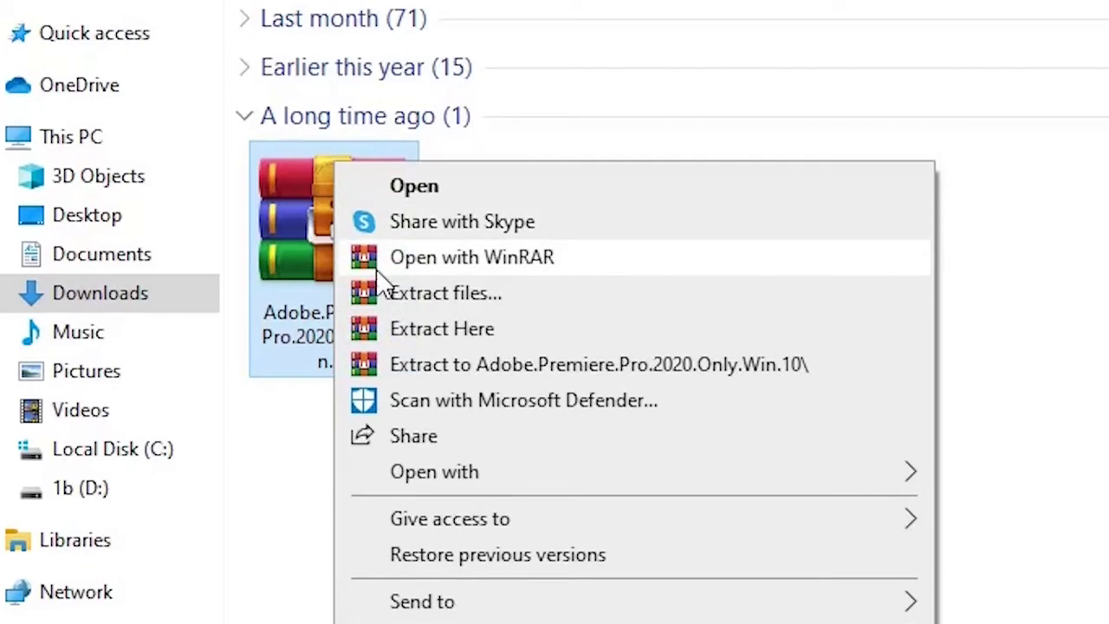
left_click(438, 296)
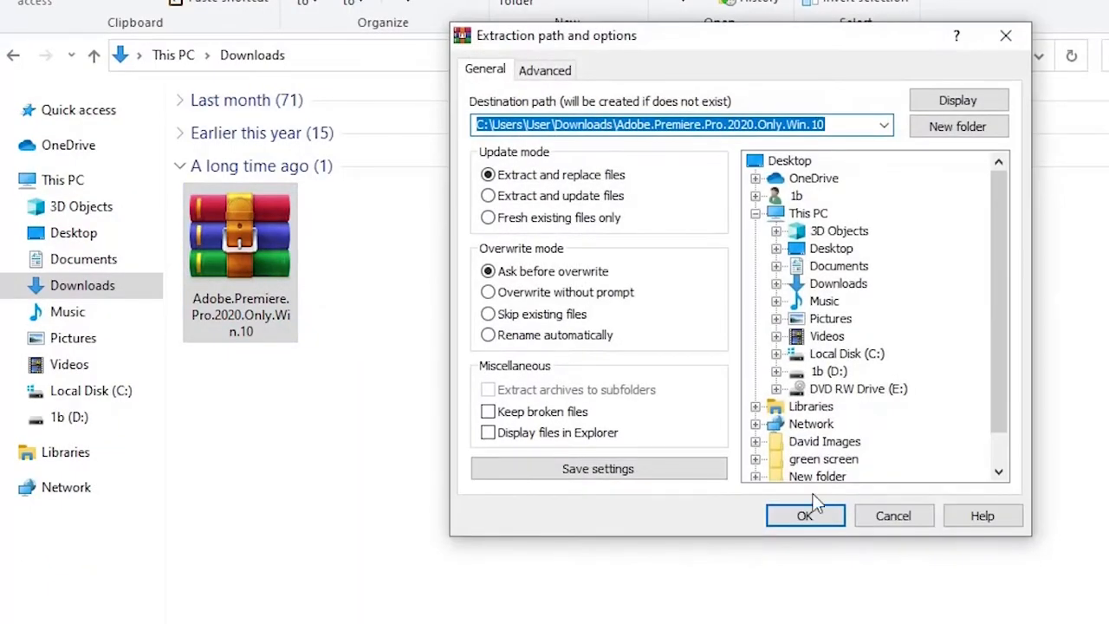
left_click(803, 517)
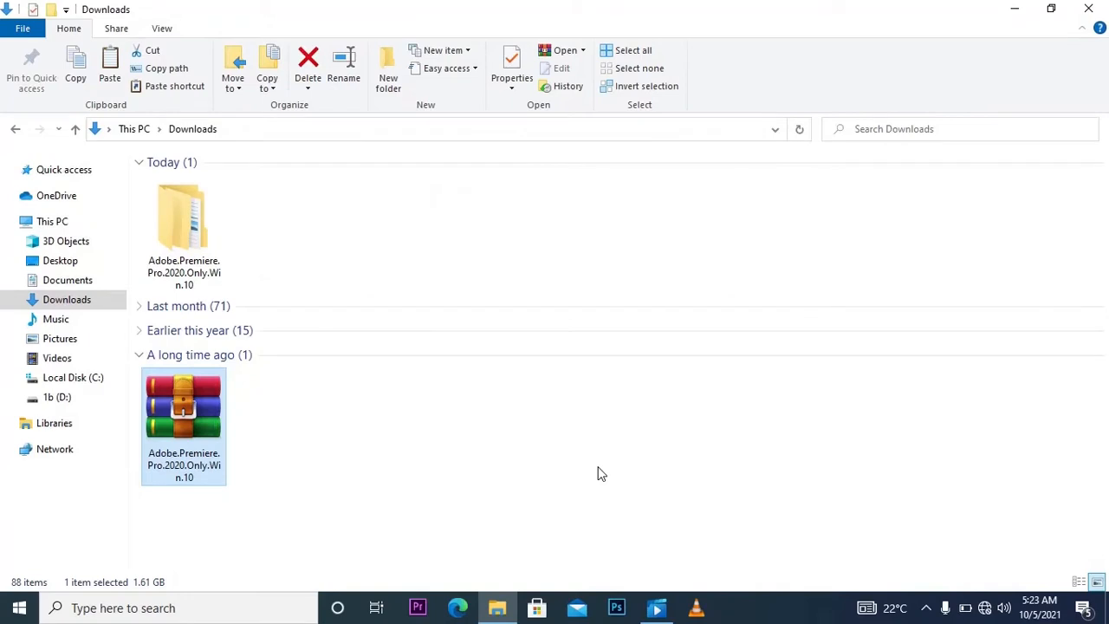
Step: Run Set-up as administrator from the Adobe 2020 folder inside the extracted Adobe.Premiere.Pro.2020.Only.Win.10 folder
left_click(221, 268)
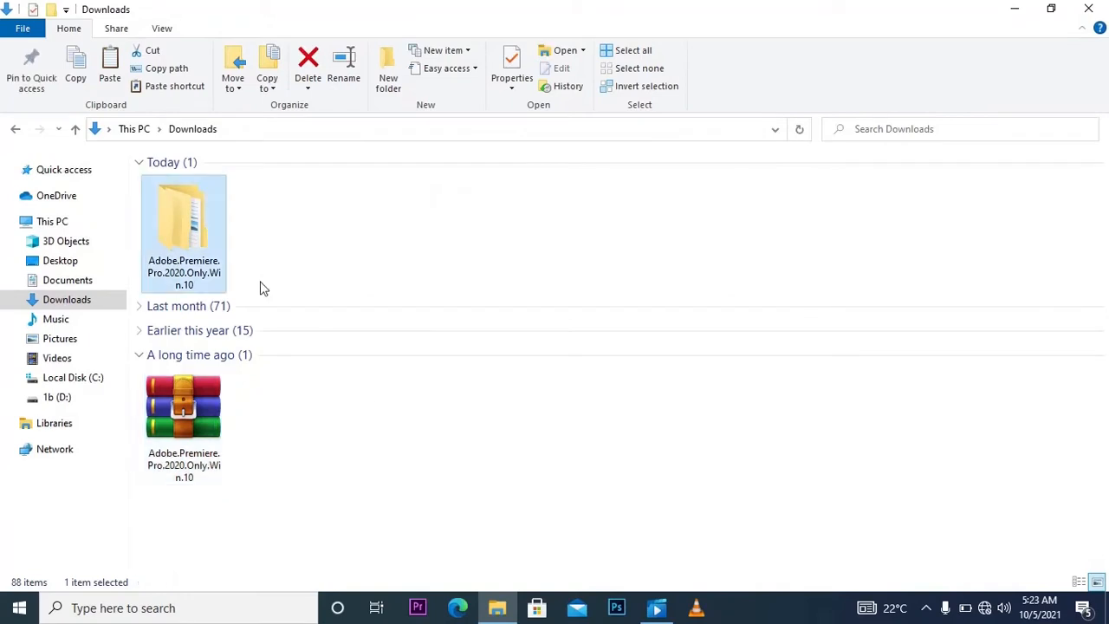
double_click(168, 231)
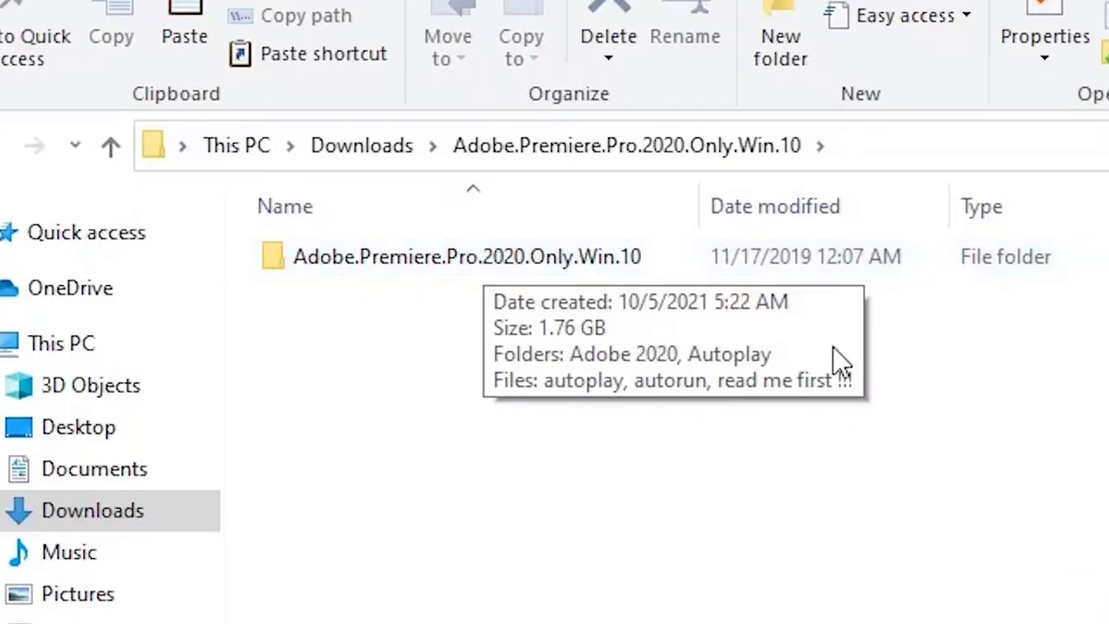
double_click(439, 264)
mouse_move(371, 293)
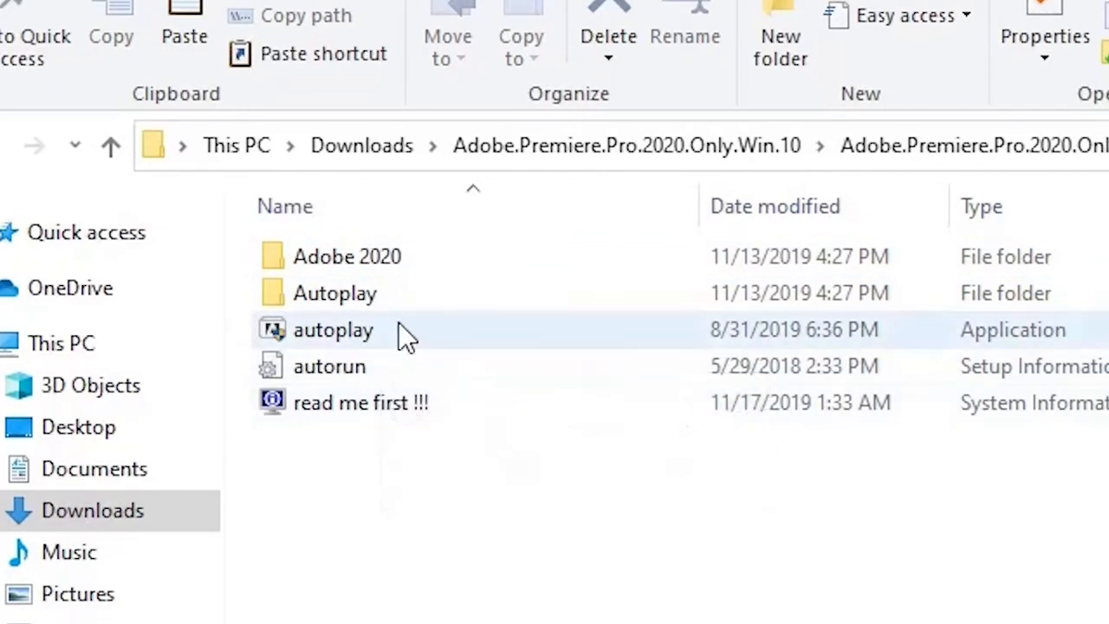
double_click(362, 260)
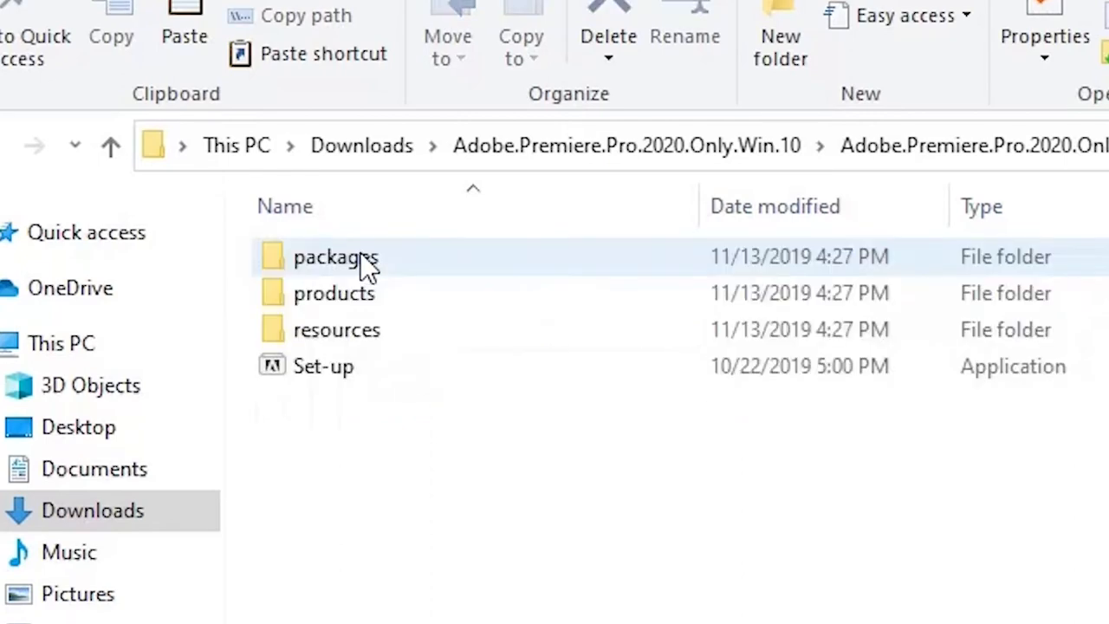
left_click(374, 366)
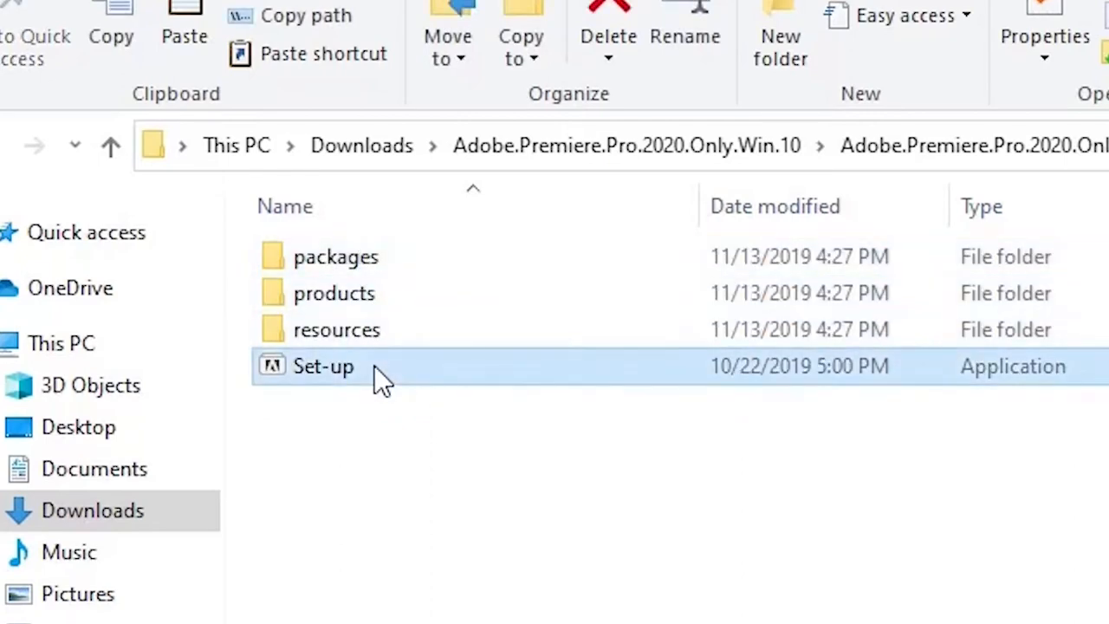
right_click(374, 366)
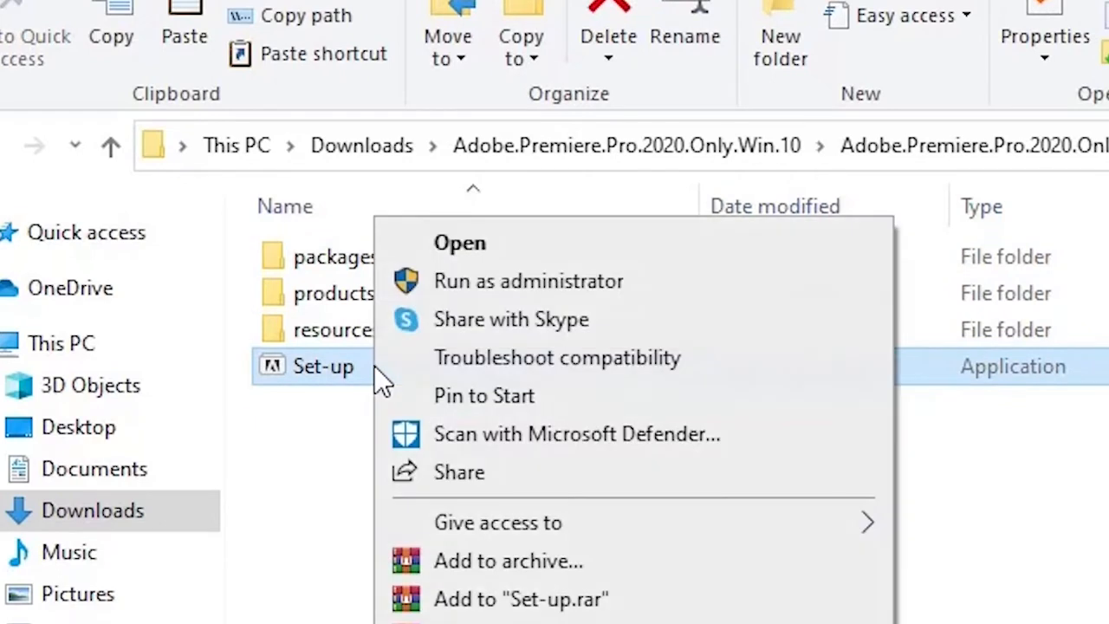
left_click(532, 285)
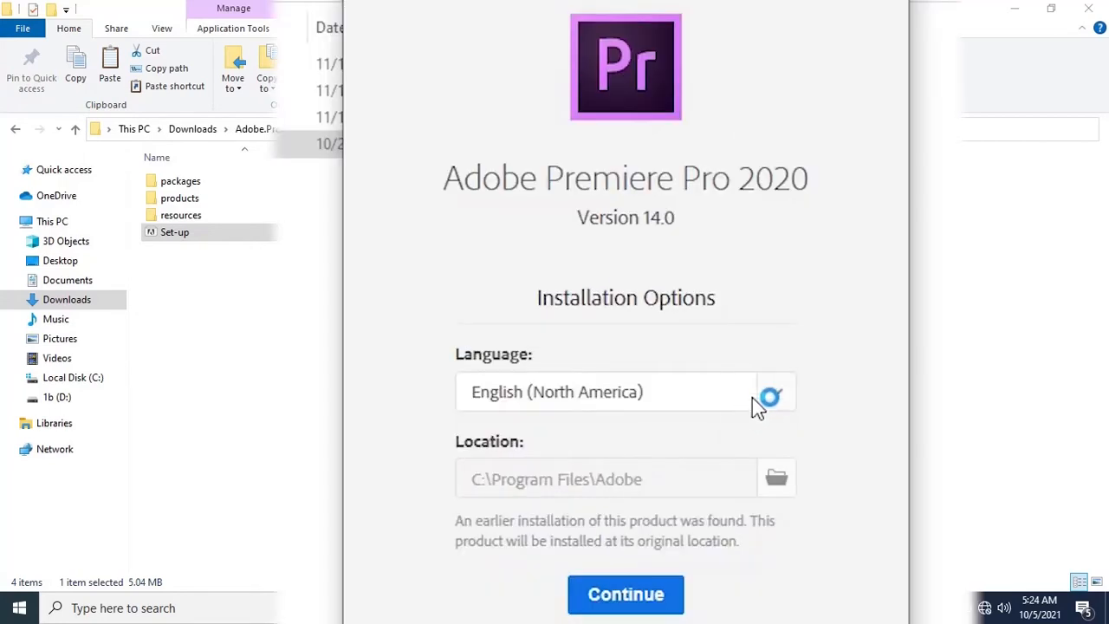
Step: Review the installer's language choices and continue the Premiere Pro 2020 installation with English (North America)
left_click(752, 400)
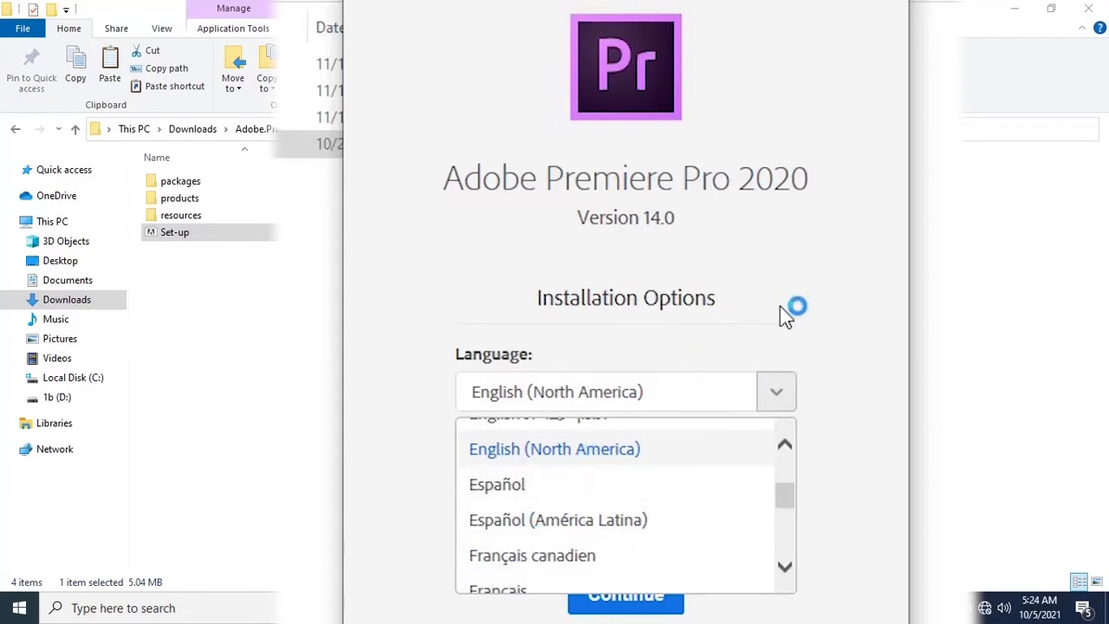
left_click(812, 292)
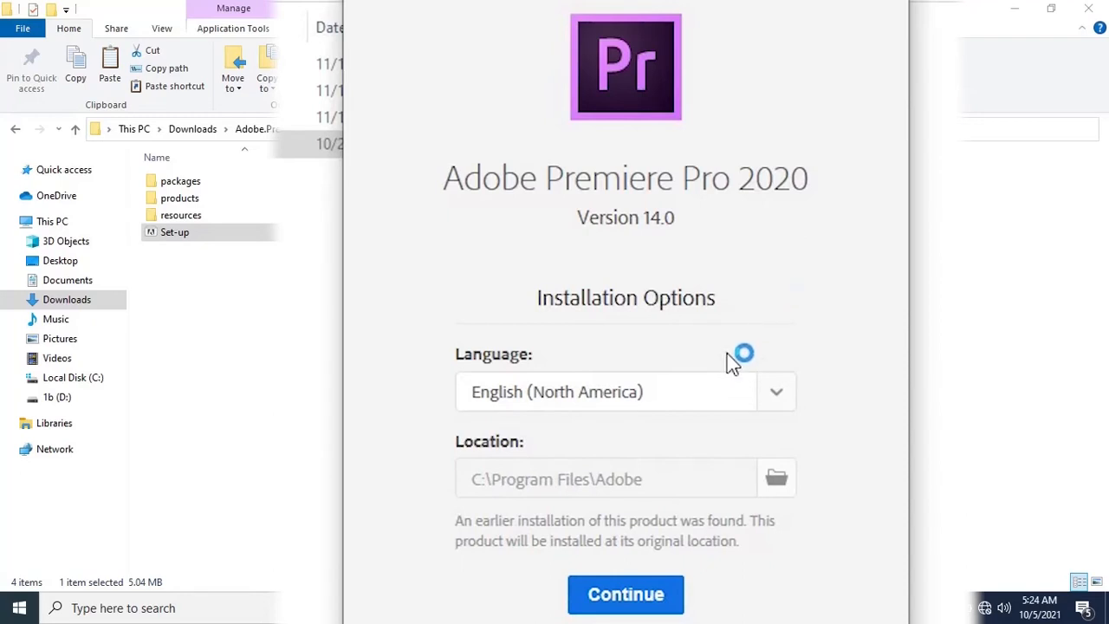
left_click(716, 400)
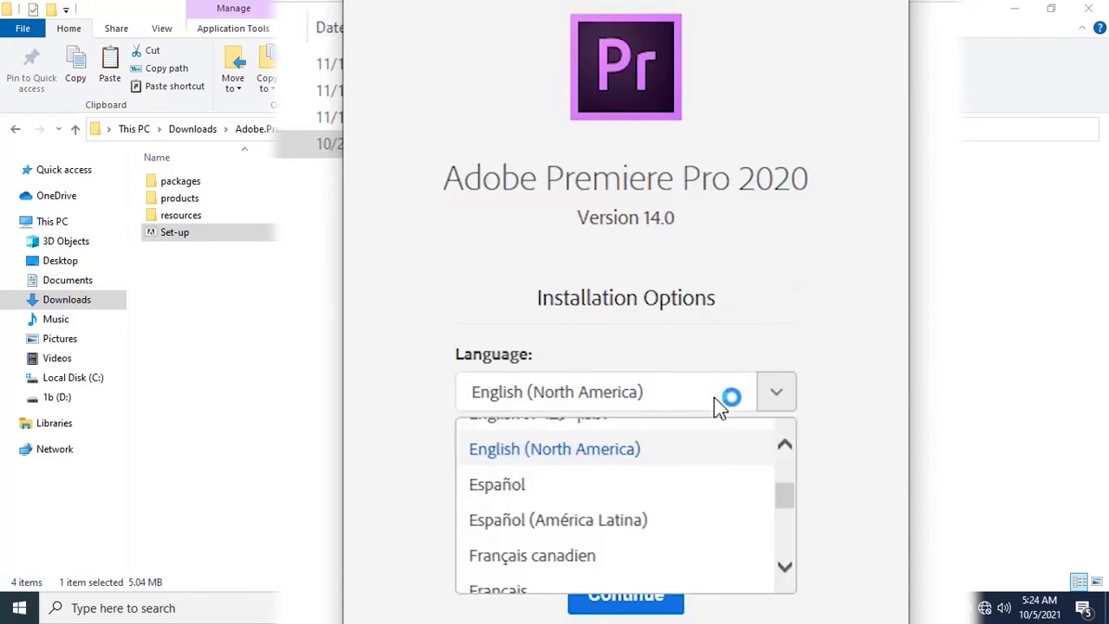
left_click(782, 205)
left_click(629, 596)
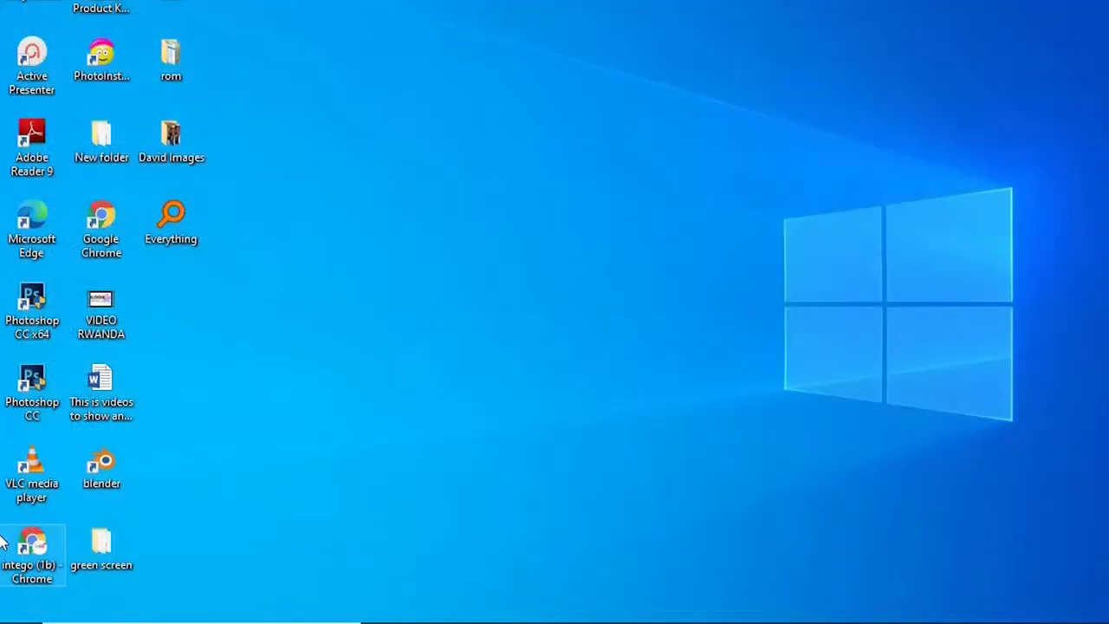
Step: Launch Adobe Premiere Pro 2020 and try to create a new project named intego, declining to overwrite the existing project
left_click(17, 622)
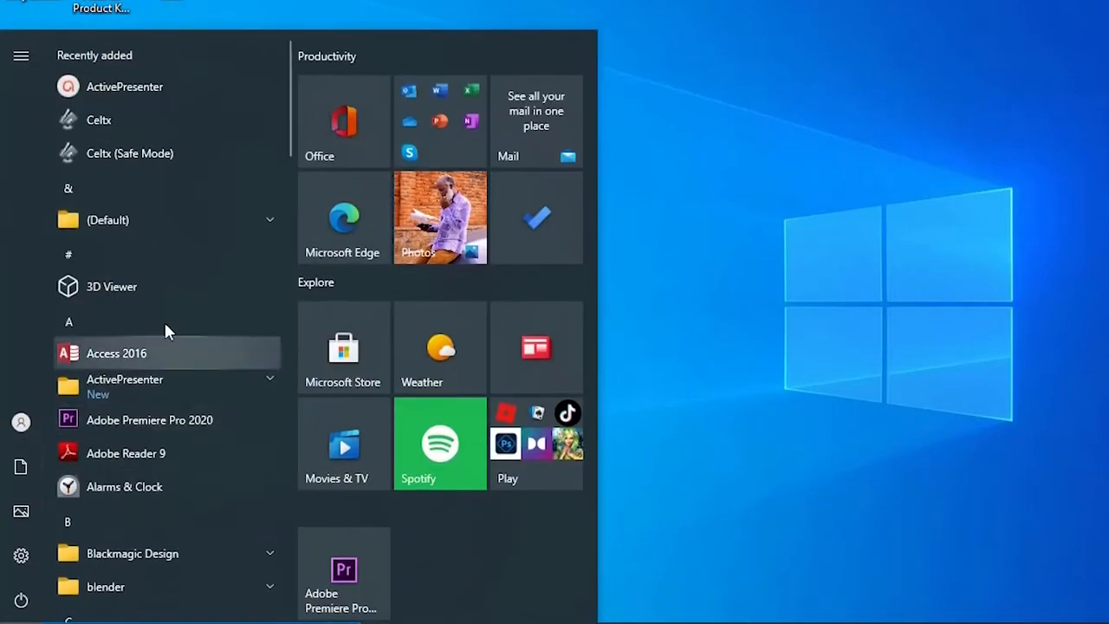
left_click(111, 430)
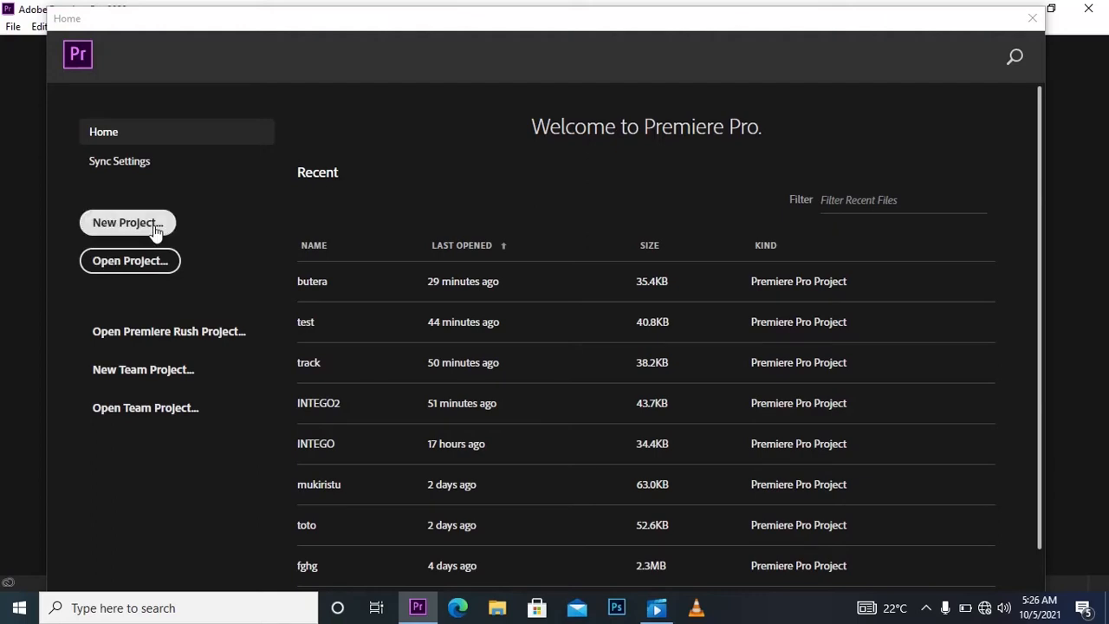
left_click(154, 227)
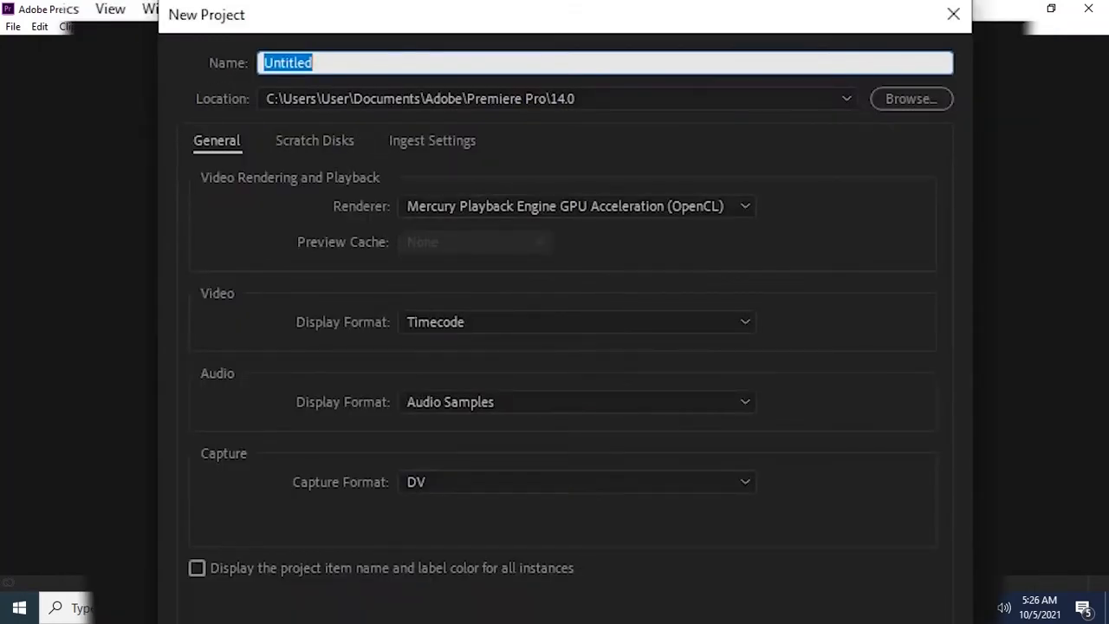
type("integ")
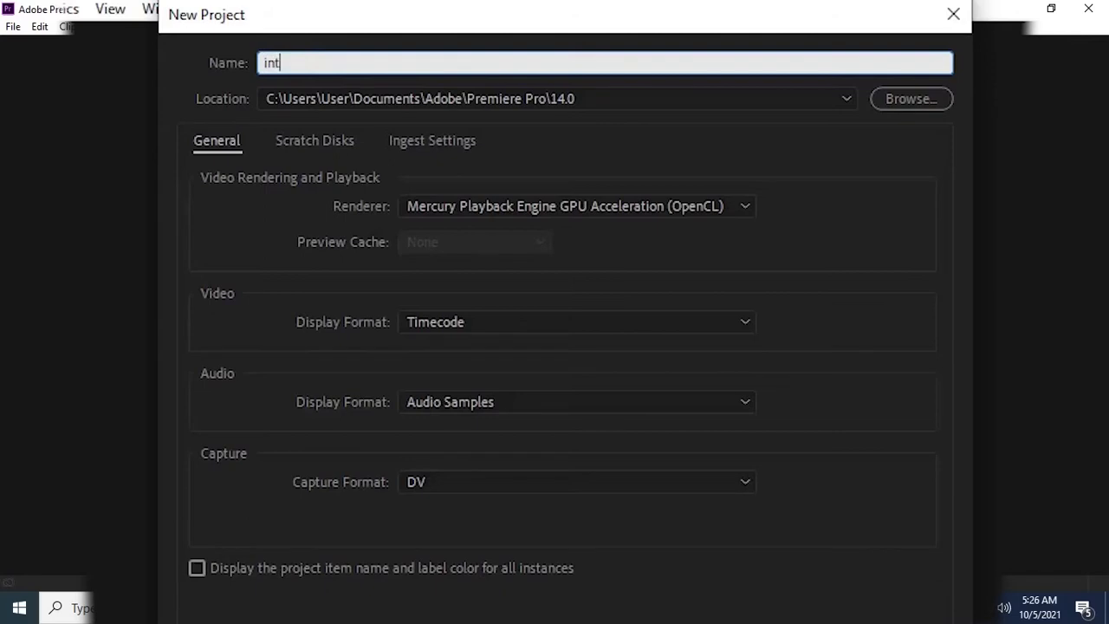
type("o")
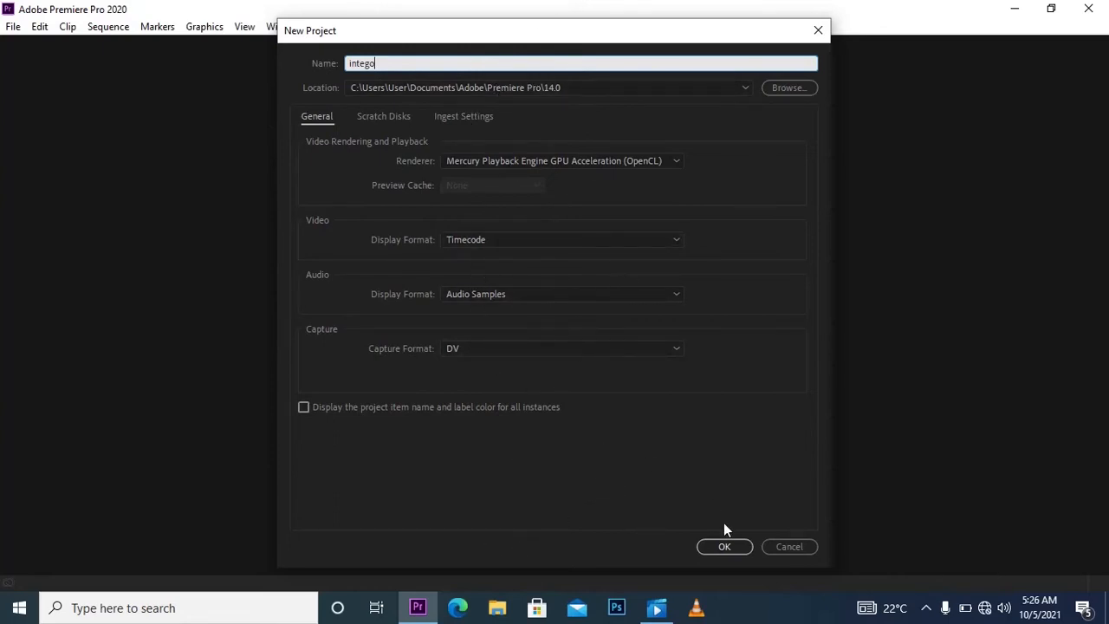
left_click(724, 546)
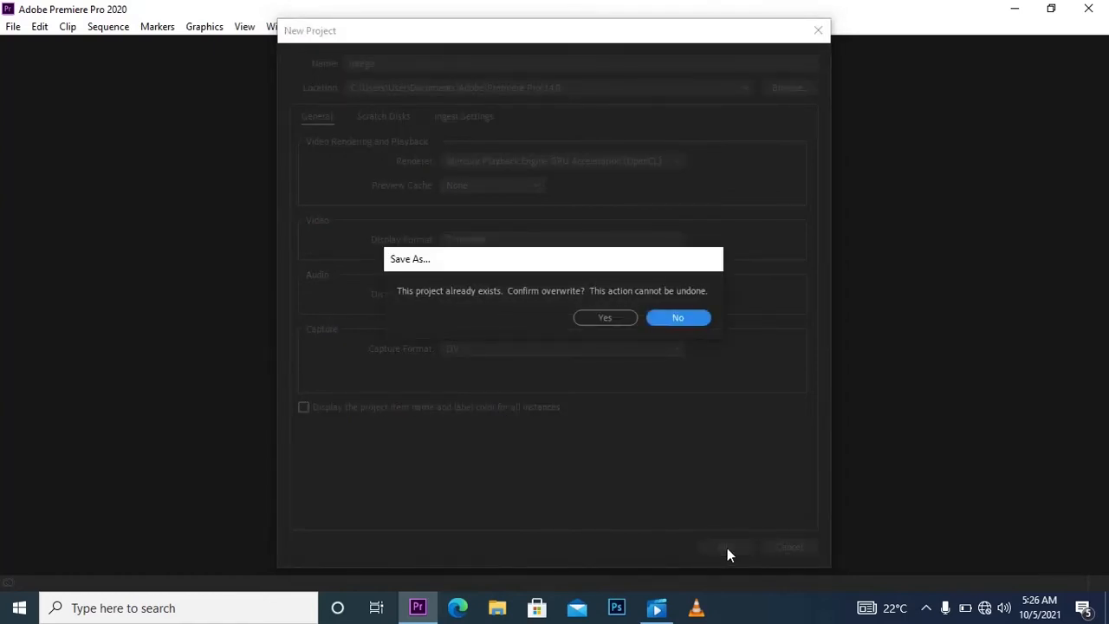
left_click(675, 320)
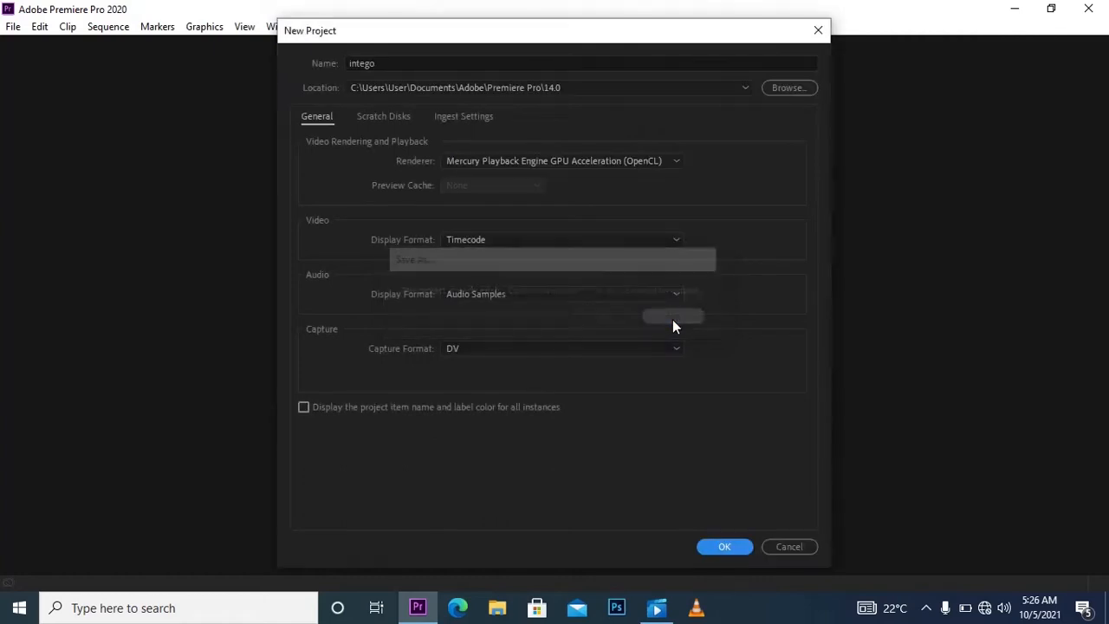
Step: Change the new project's name to integosab and create the project
left_click(463, 64)
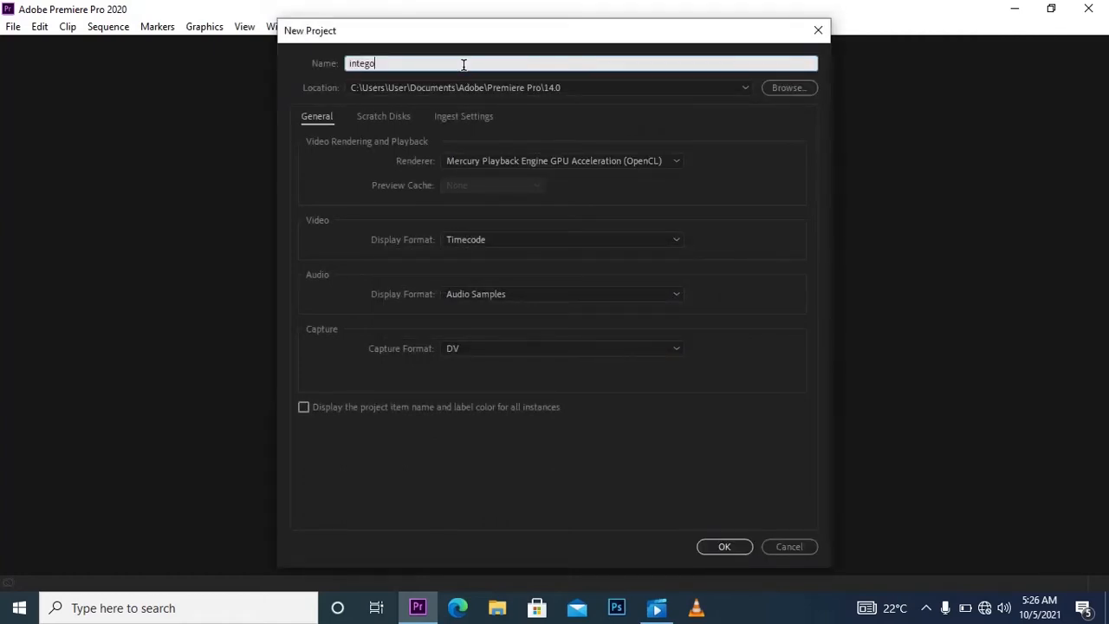
type("sab")
key("Return")
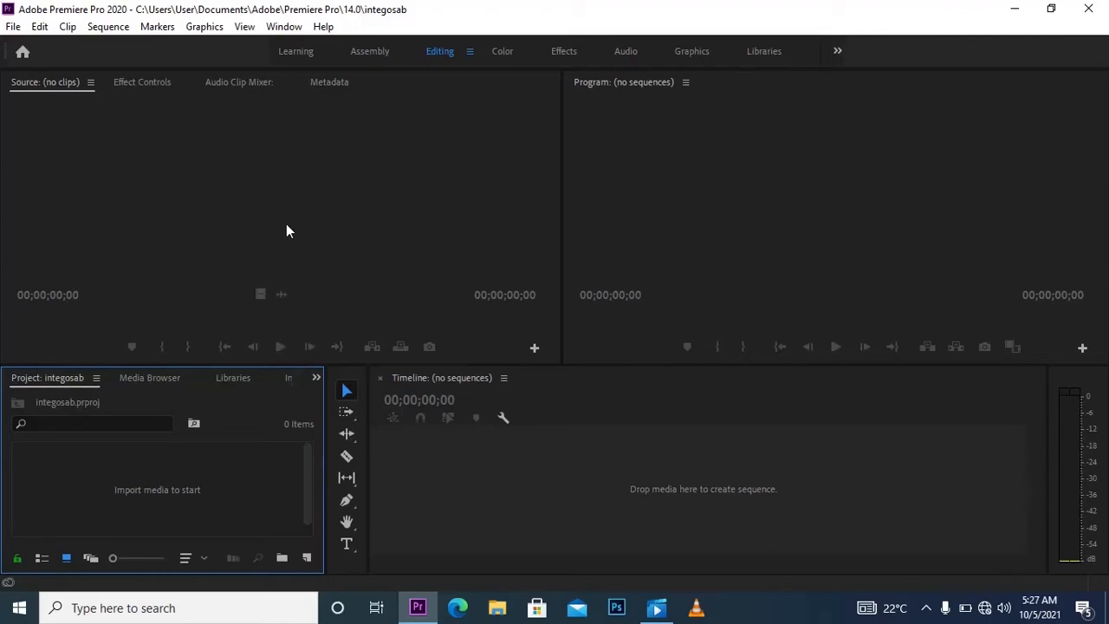
double_click(184, 489)
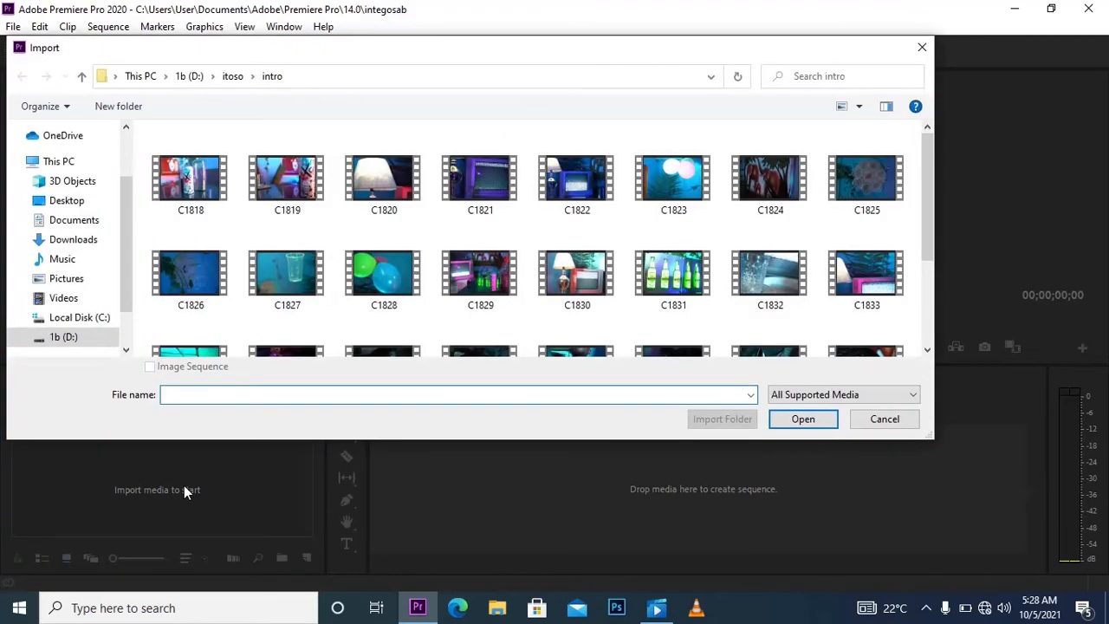
left_click(188, 186)
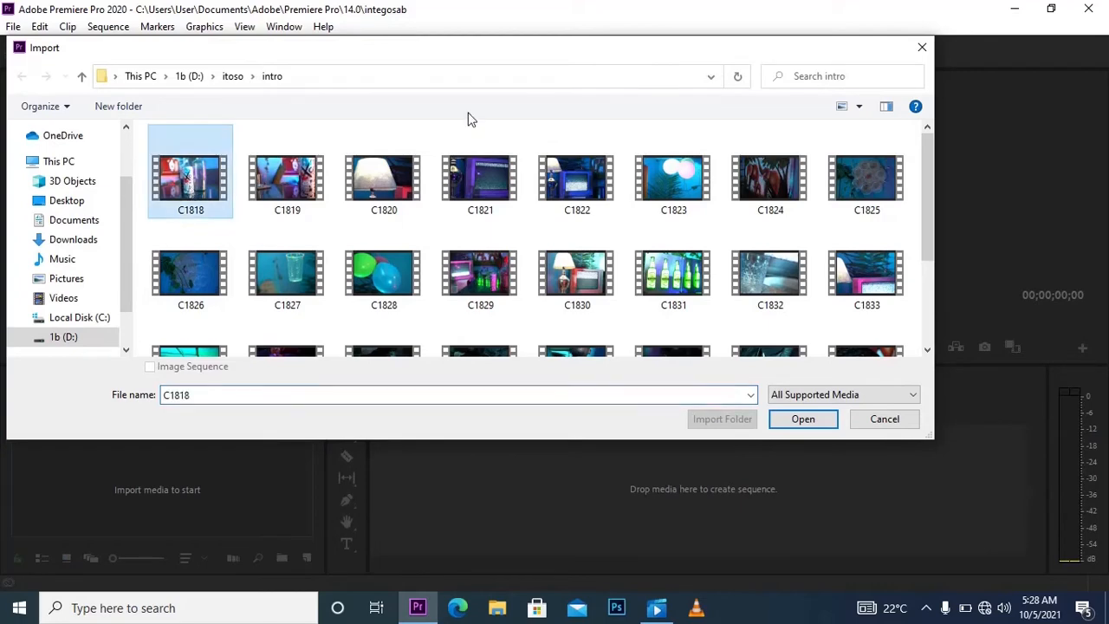
left_click(921, 47)
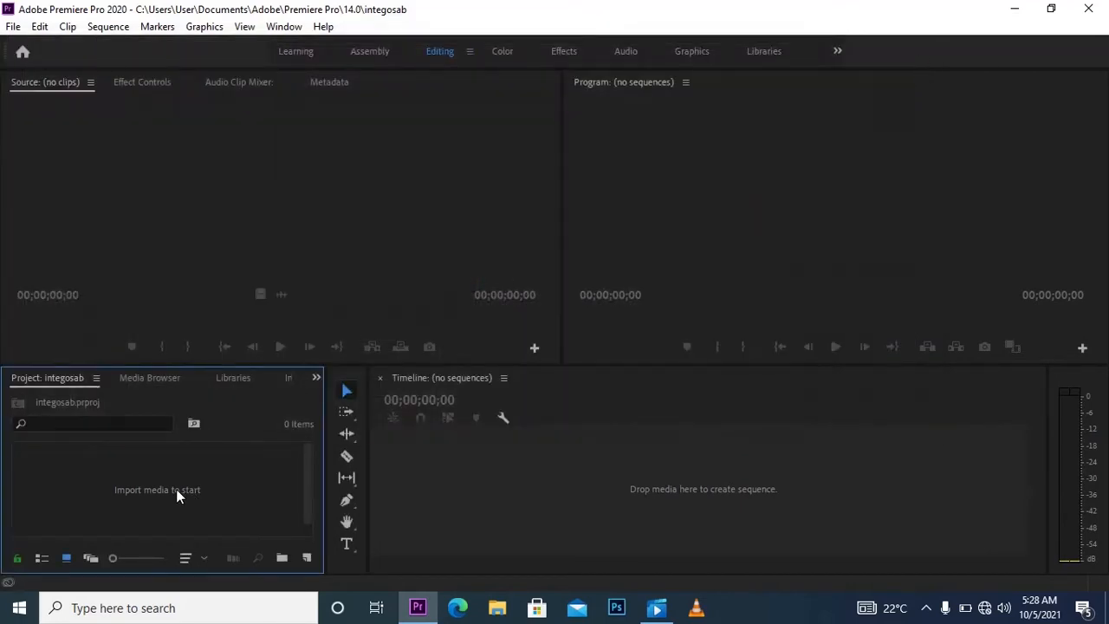
right_click(176, 491)
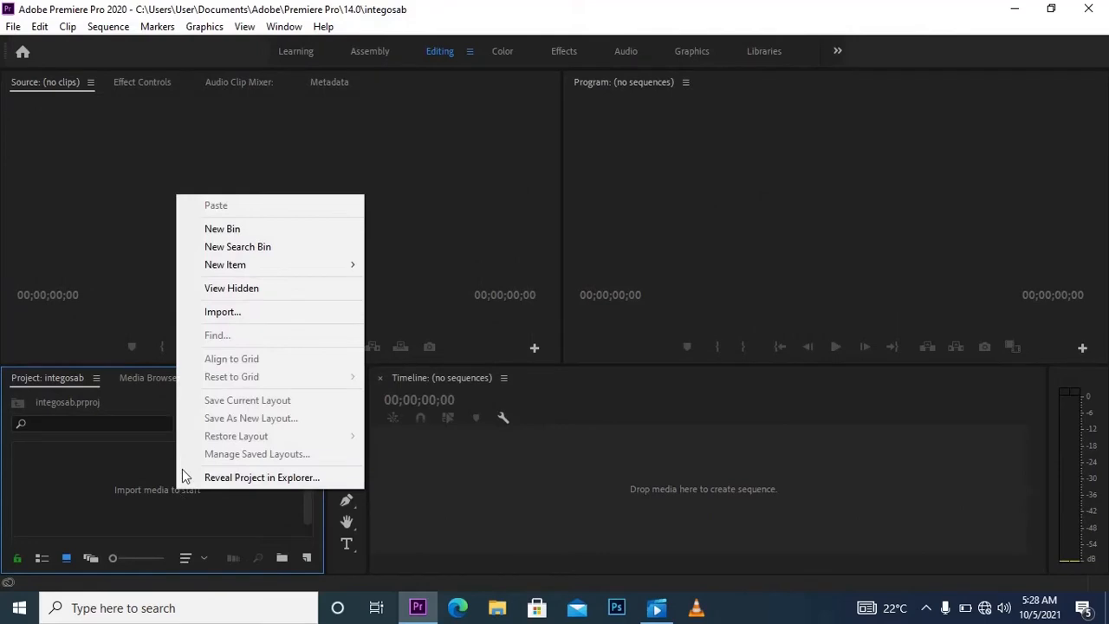
left_click(273, 312)
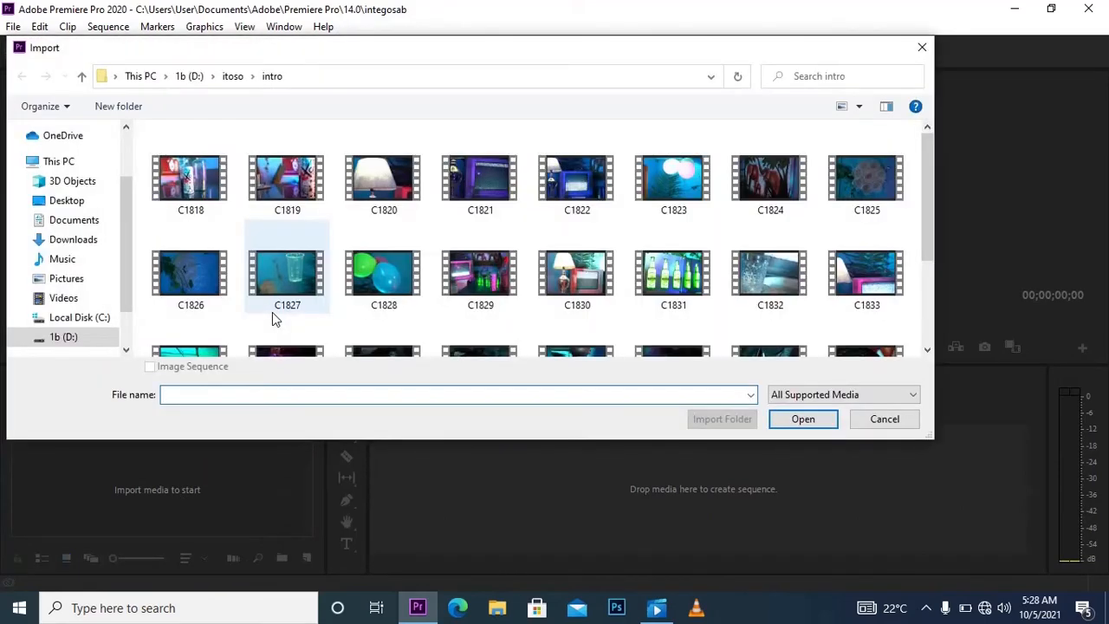
left_click(189, 179)
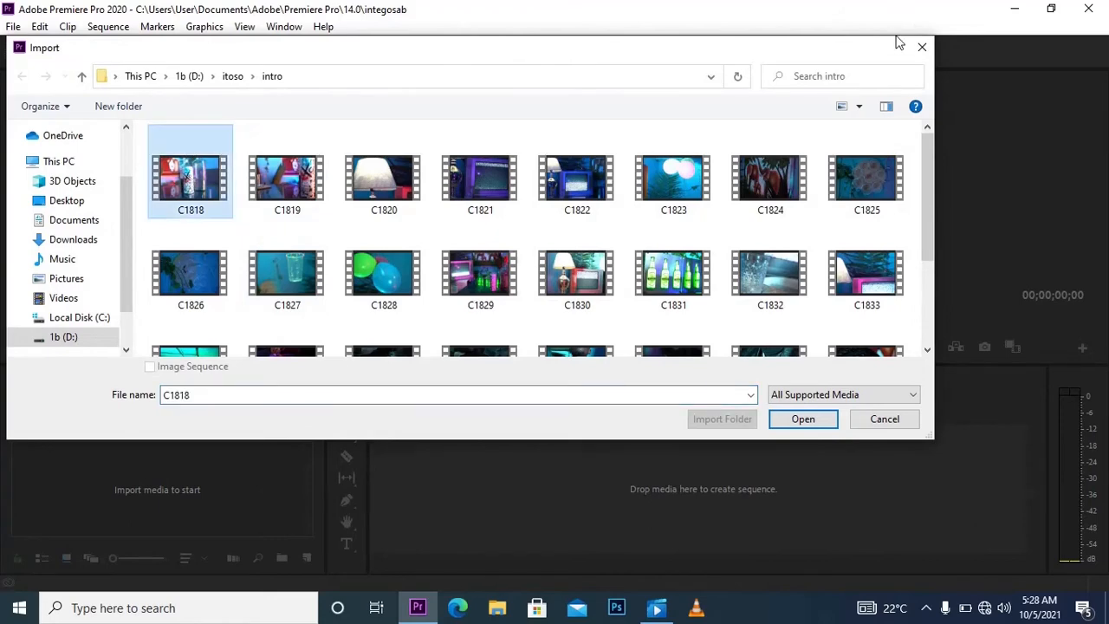
left_click(922, 47)
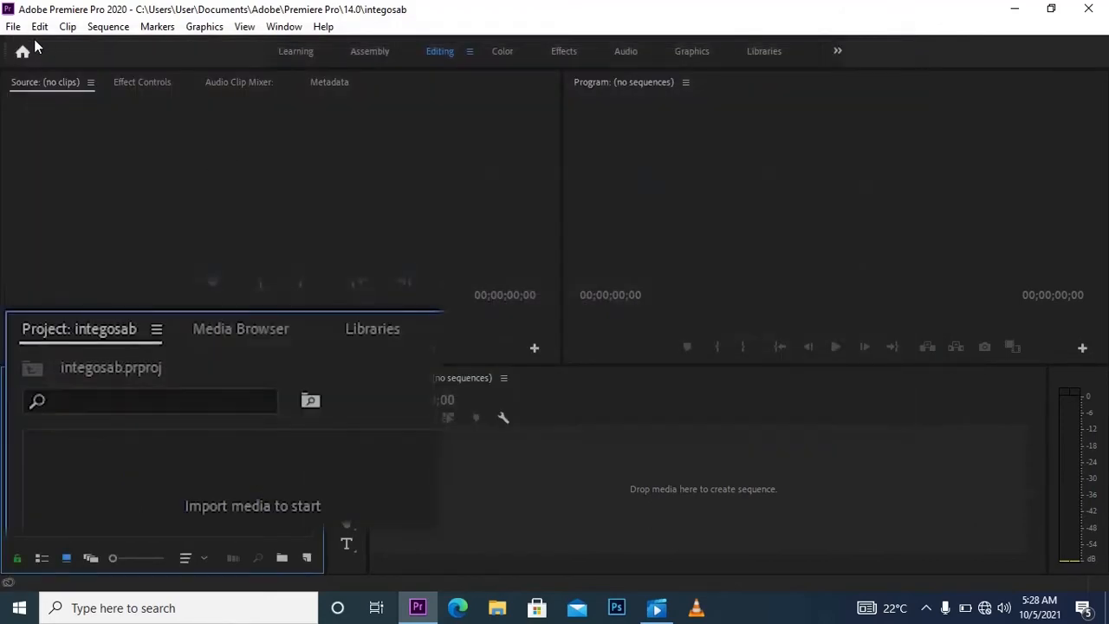
left_click(13, 26)
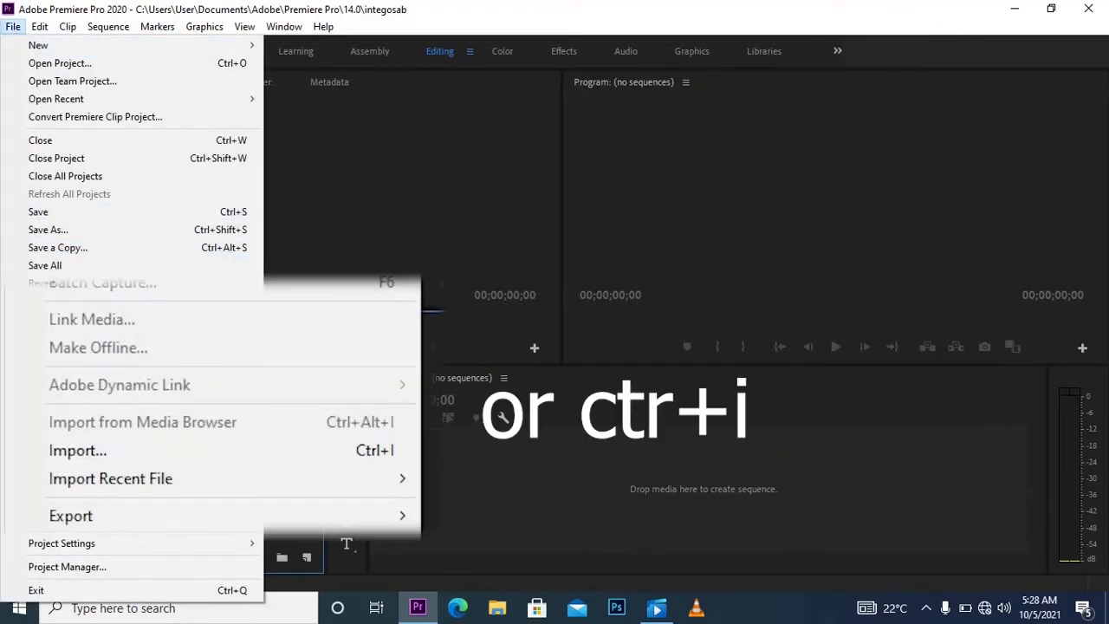
left_click(117, 456)
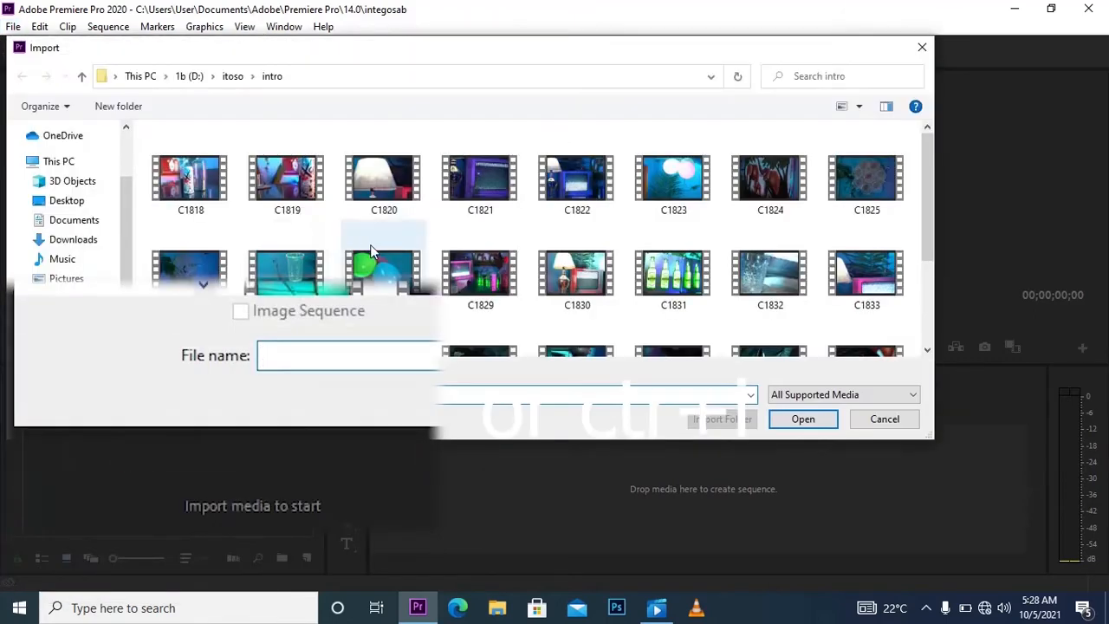
left_click(922, 46)
Step: Switch to File Explorer and import the MVI_0601 video from the Documents folder into the integosab project in Premiere Pro
left_click(499, 609)
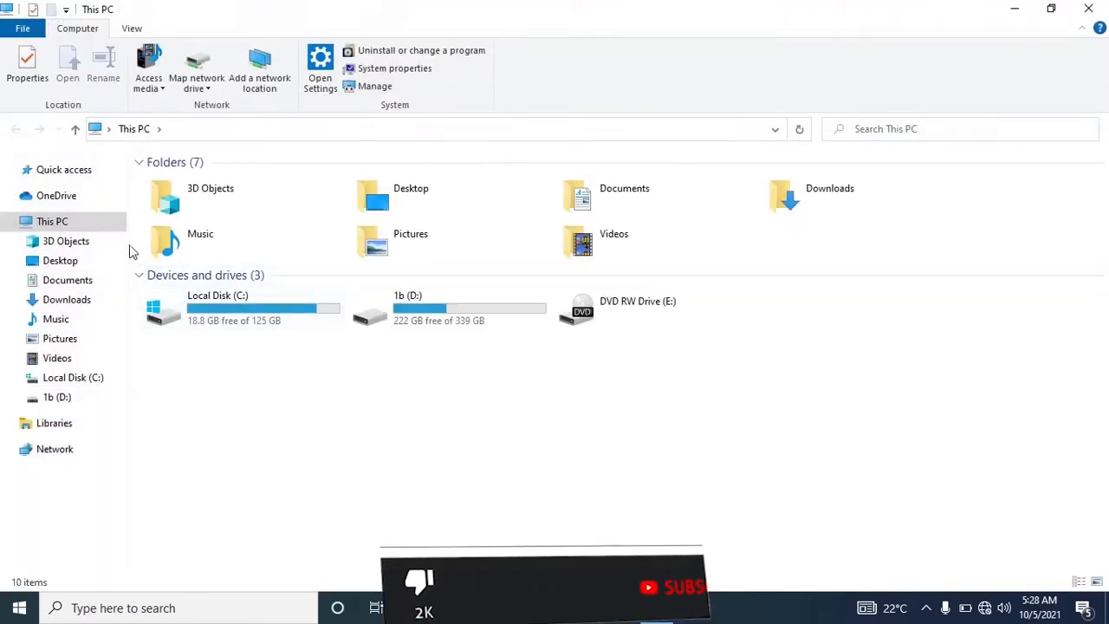
left_click(69, 279)
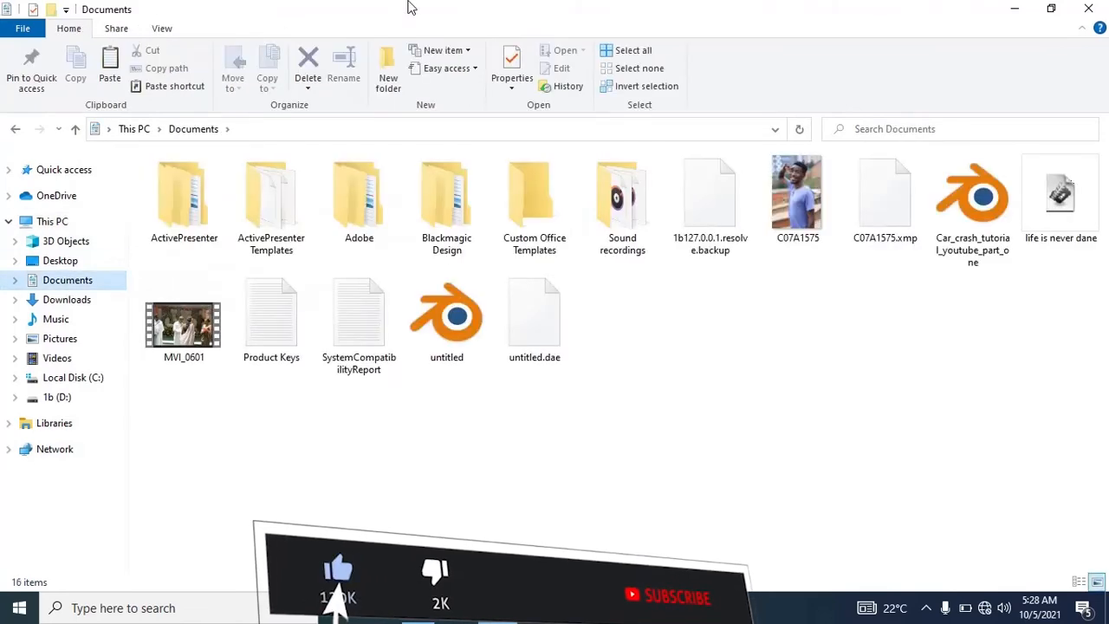
left_click_drag(399, 6, 633, 41)
left_click(598, 469)
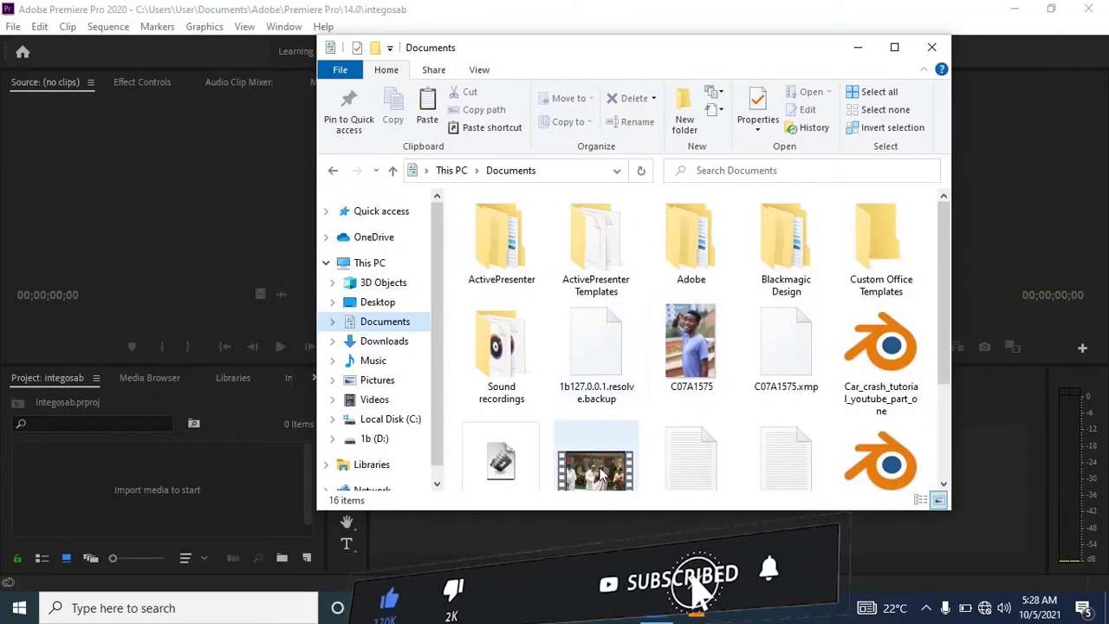
left_click_drag(600, 472, 173, 501)
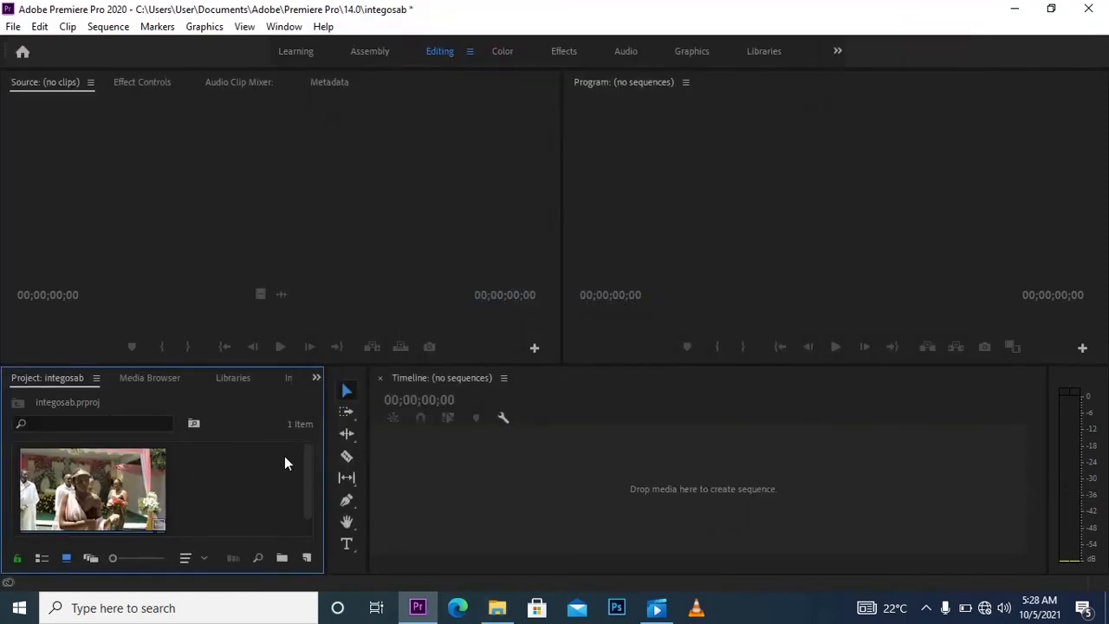
left_click_drag(309, 471, 304, 498)
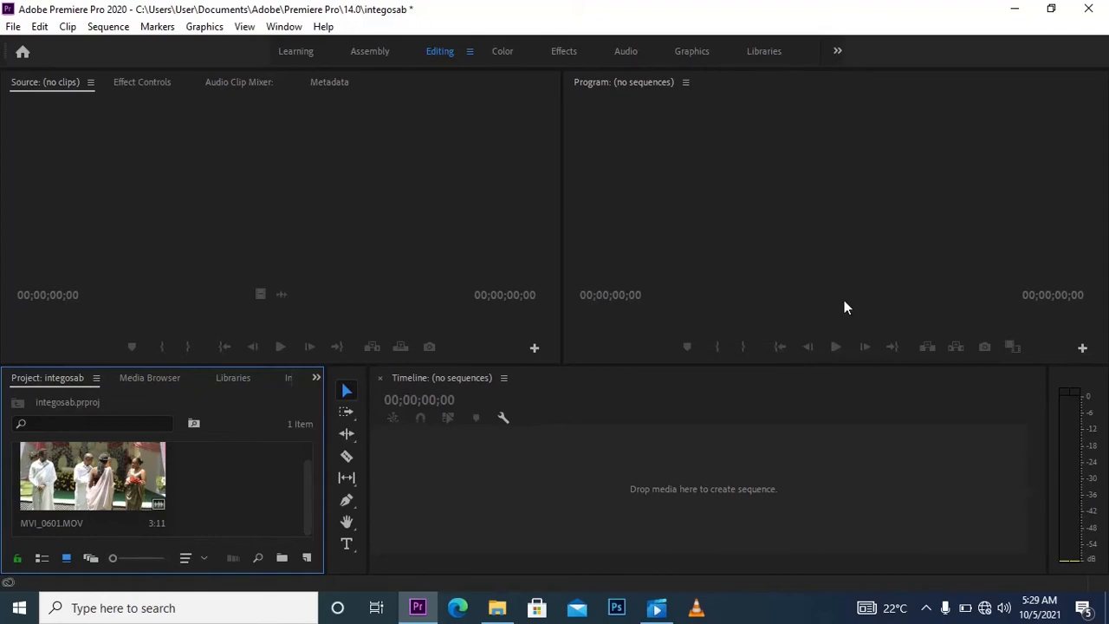
Step: Select the MVI_0601.MOV clip in the project and open it in the Source monitor
double_click(111, 482)
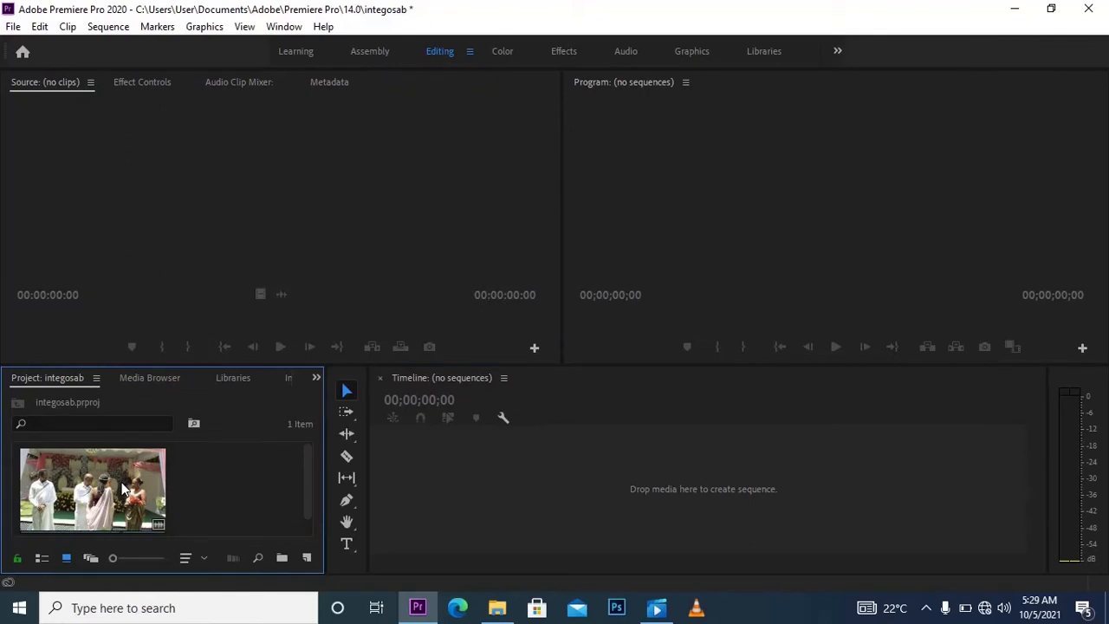
left_click(122, 483)
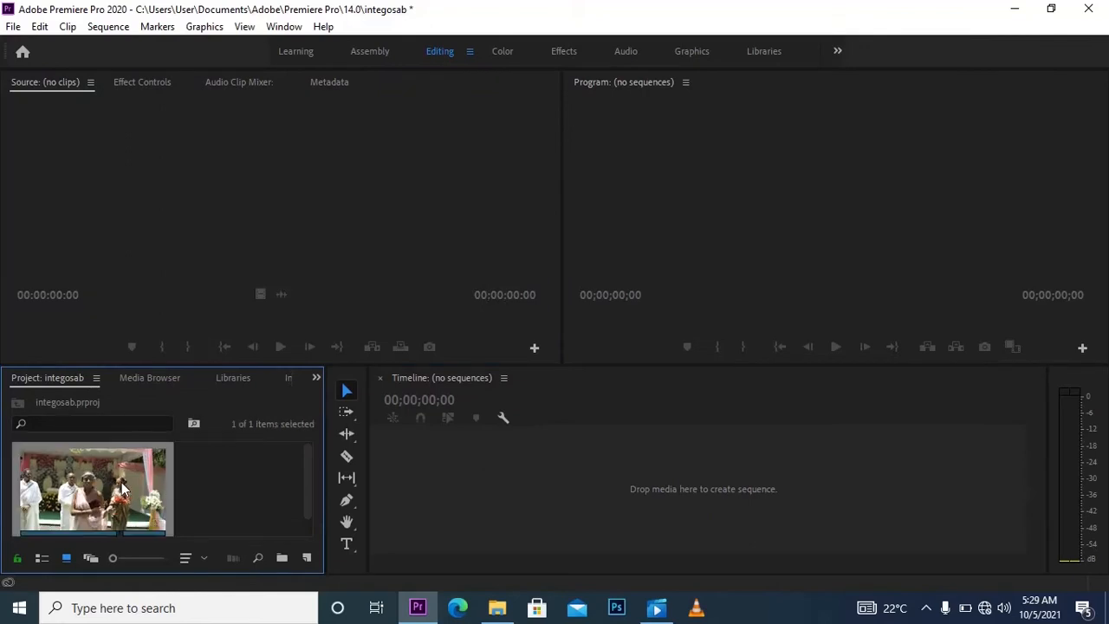
mouse_move(122, 484)
left_mouse_down()
mouse_move(218, 275)
mouse_move(242, 254)
mouse_move(71, 526)
mouse_move(108, 515)
mouse_move(122, 492)
left_mouse_up()
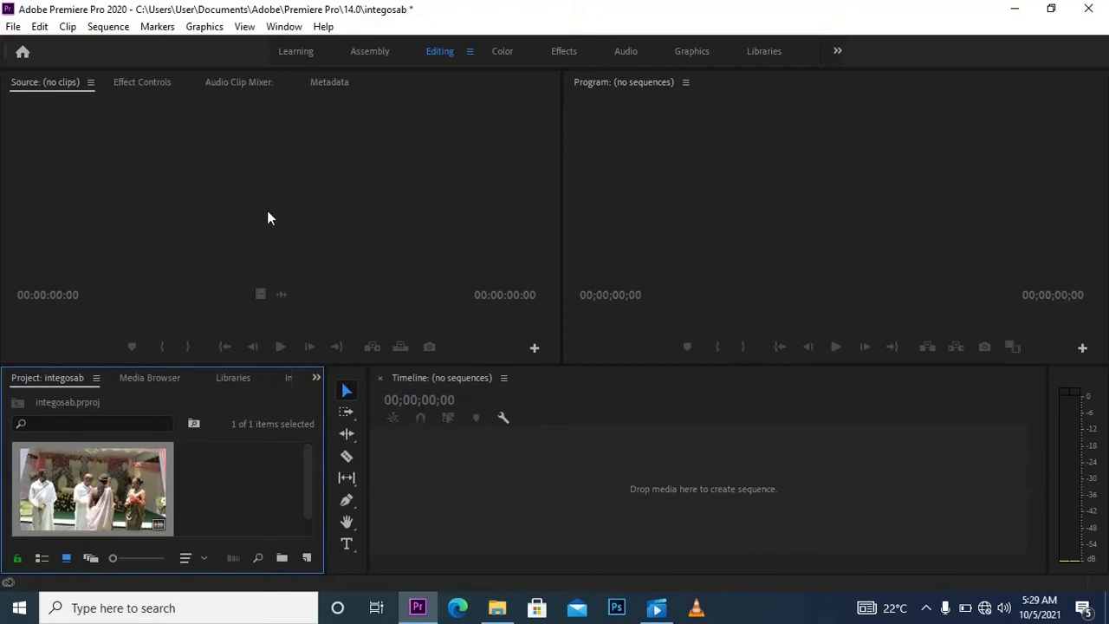
double_click(128, 483)
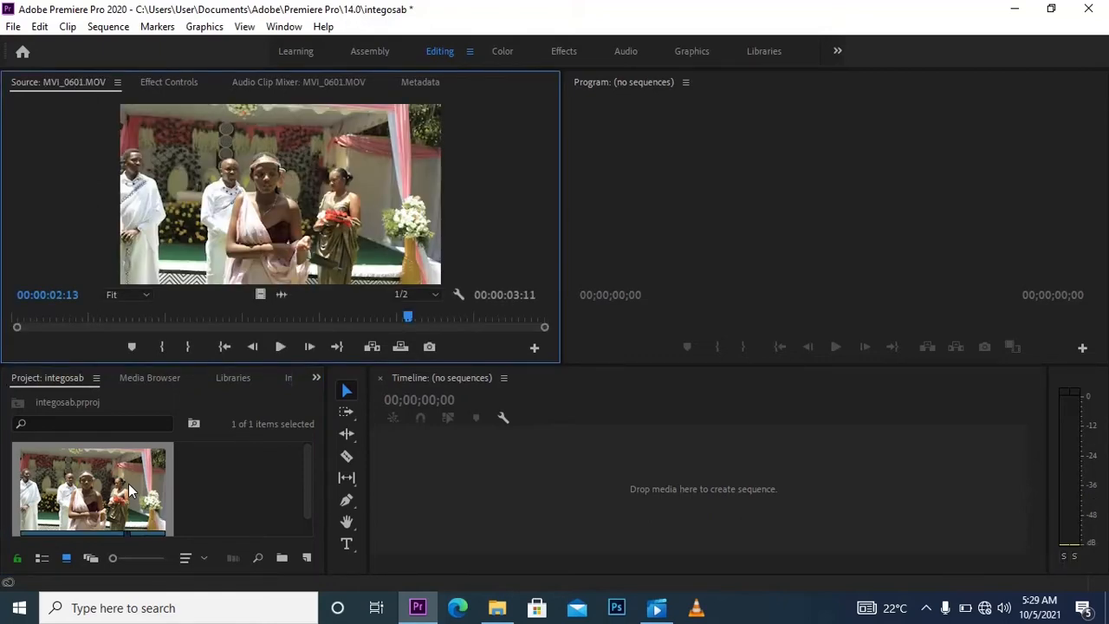
Step: Try the Source monitor zoom levels 10%, 150% and 25% on the clip, and return the zoom to Fit
left_click(144, 293)
left_click(132, 332)
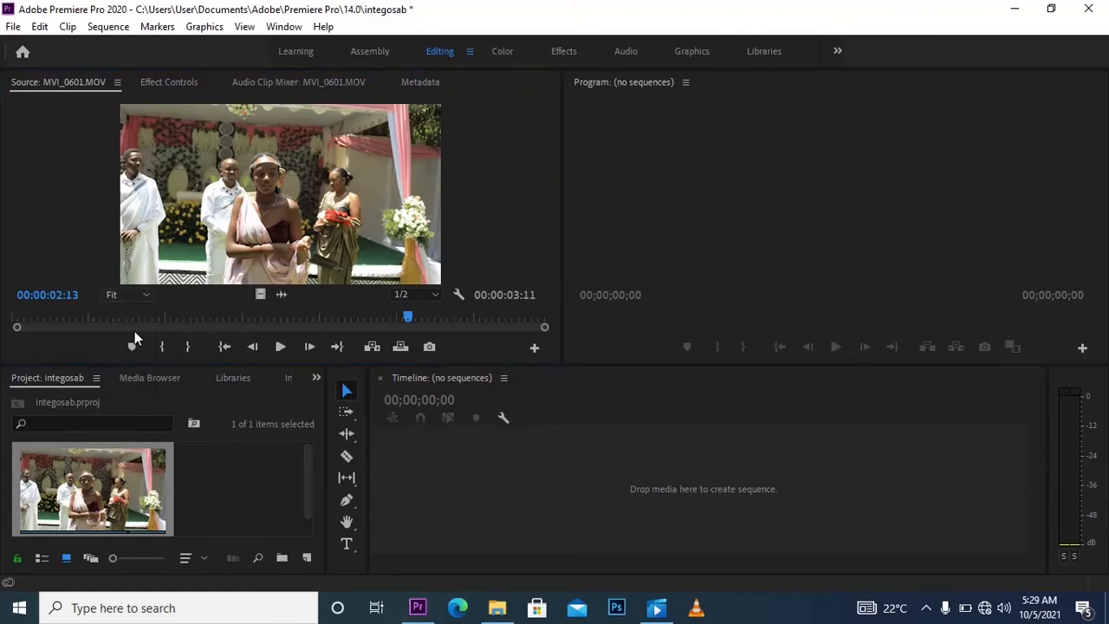
left_click(138, 294)
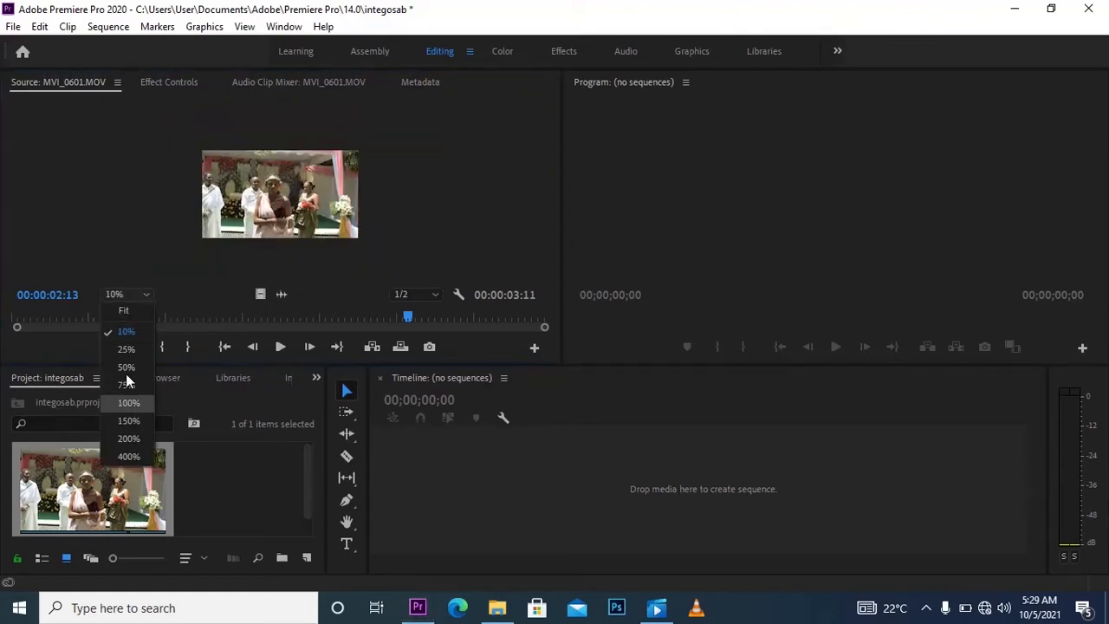
left_click(129, 421)
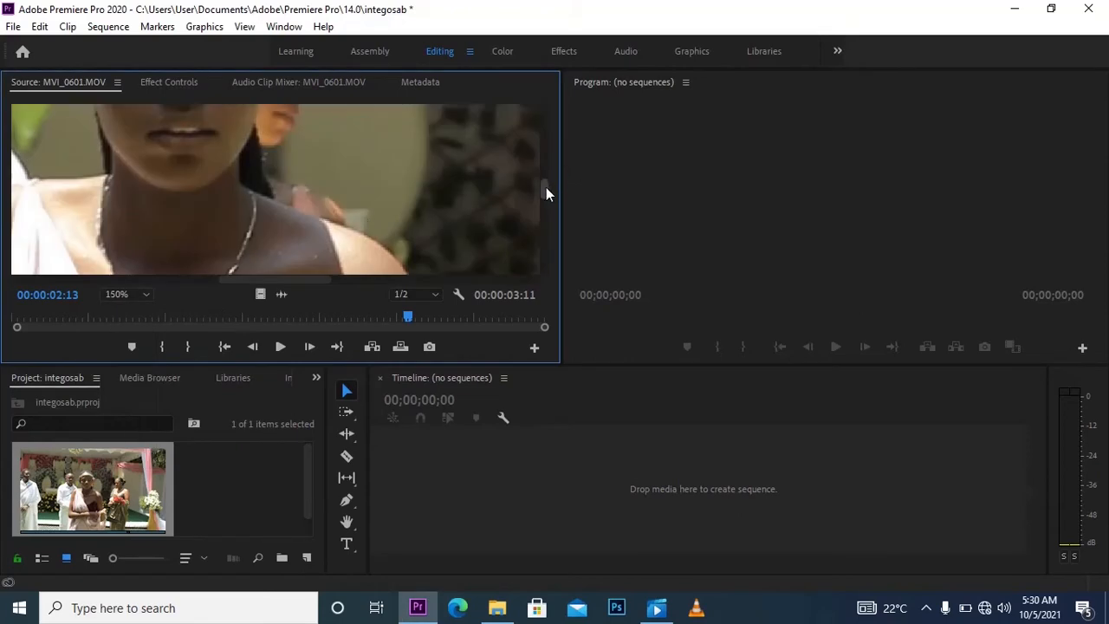
mouse_move(545, 187)
left_mouse_down()
mouse_move(545, 156)
mouse_move(537, 195)
mouse_move(537, 184)
left_mouse_up()
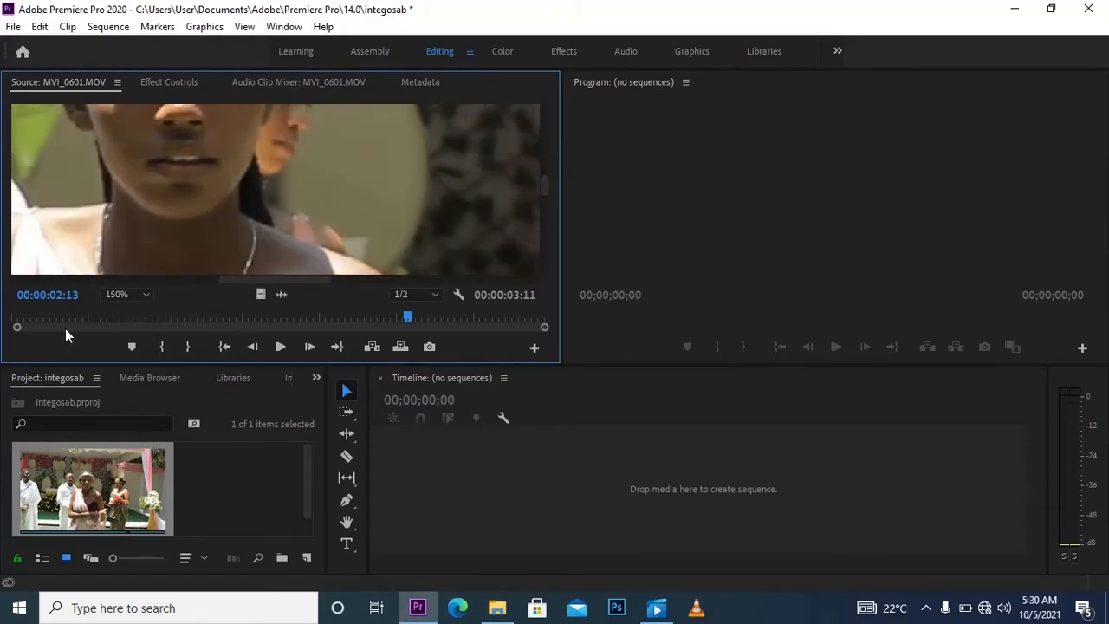
left_click(124, 294)
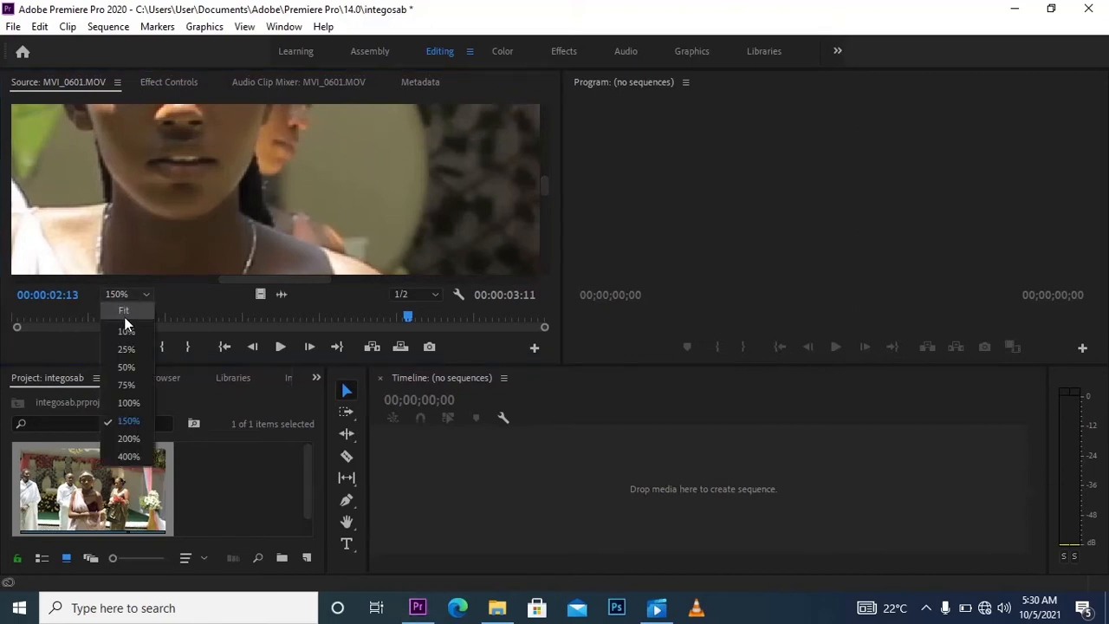
key("Escape")
left_click(125, 333)
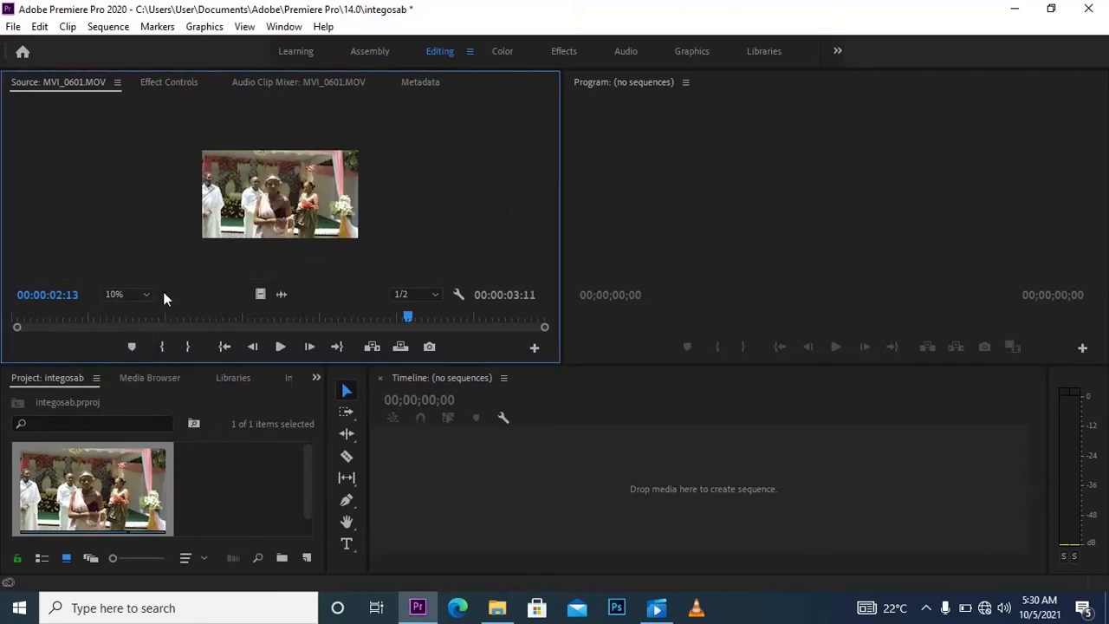
left_click(132, 296)
left_click(130, 349)
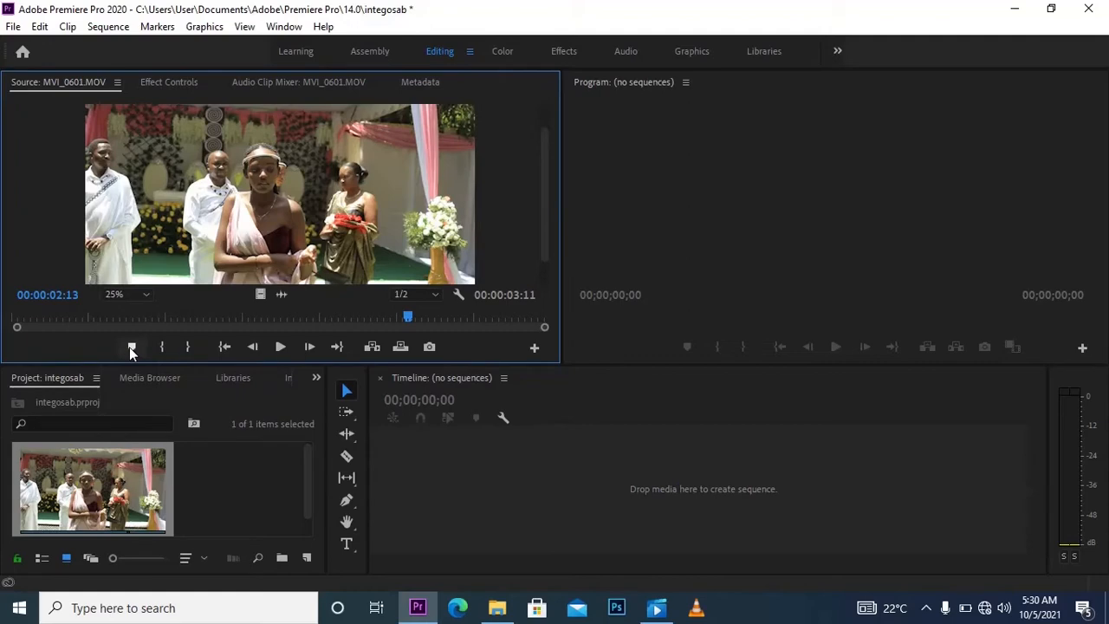
left_click(146, 296)
left_click(134, 309)
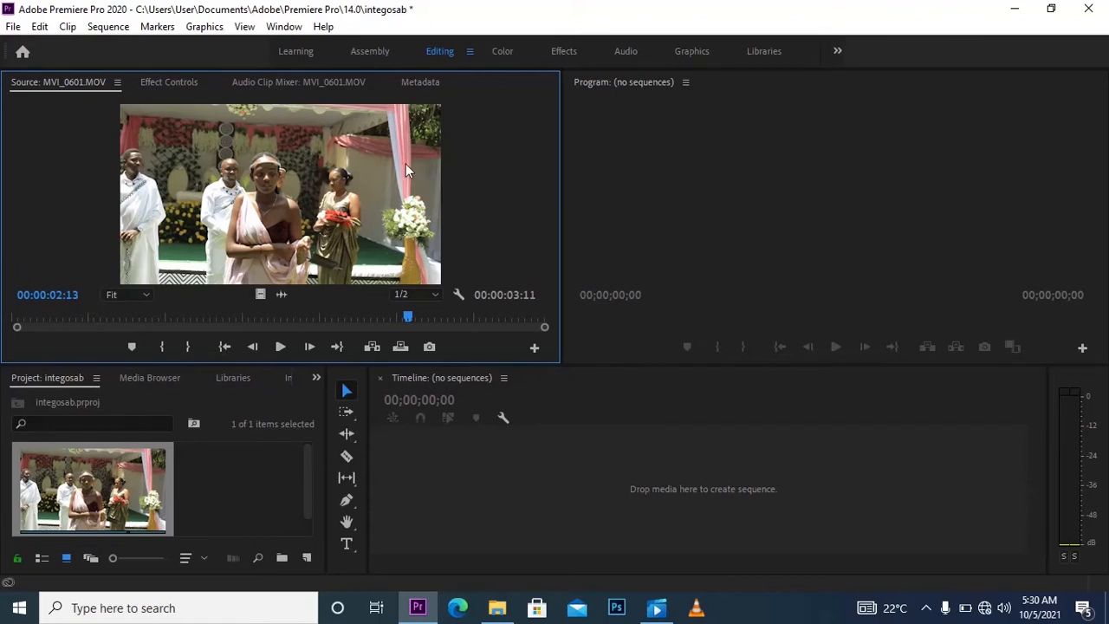
Step: Play the clip in the Source monitor at Full playback resolution, and set the playback resolution to 1/4
left_click(425, 299)
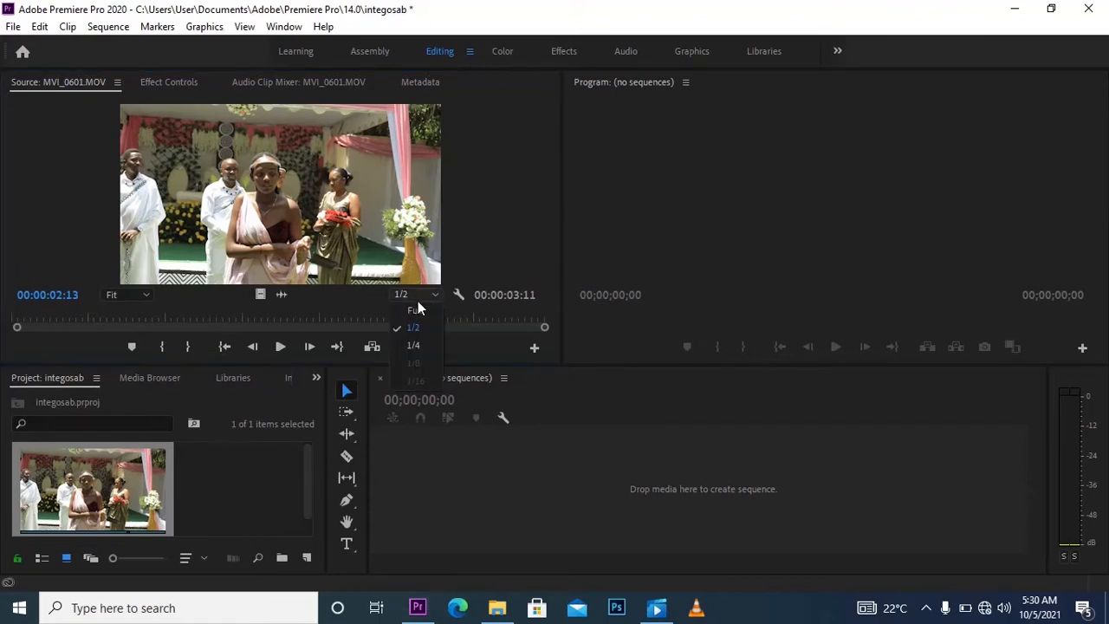
left_click(414, 310)
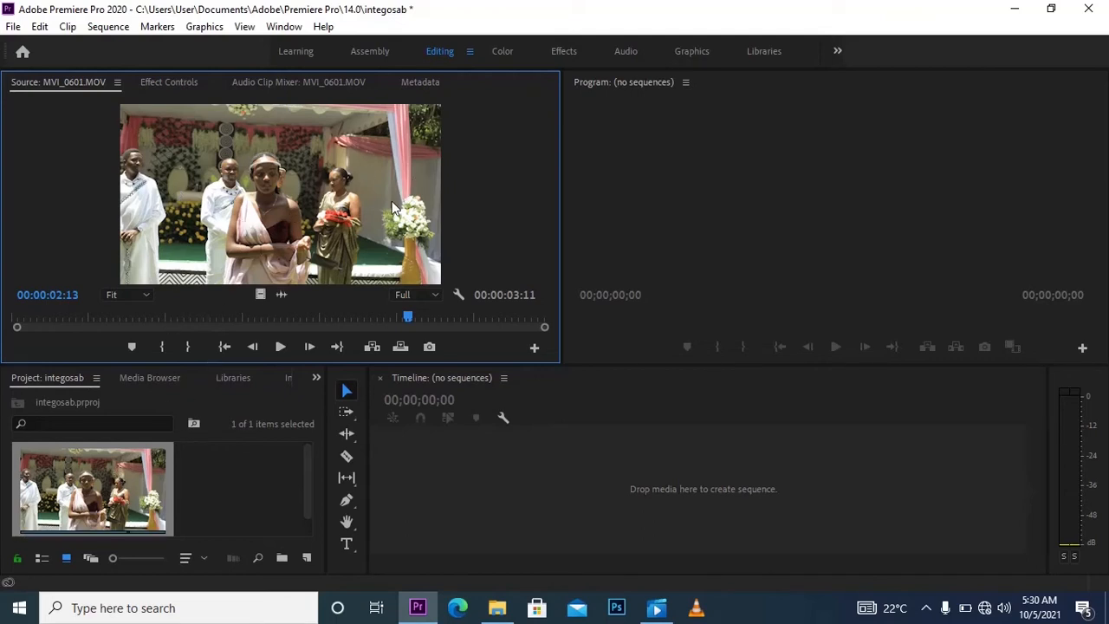
left_click(280, 346)
left_click(278, 346)
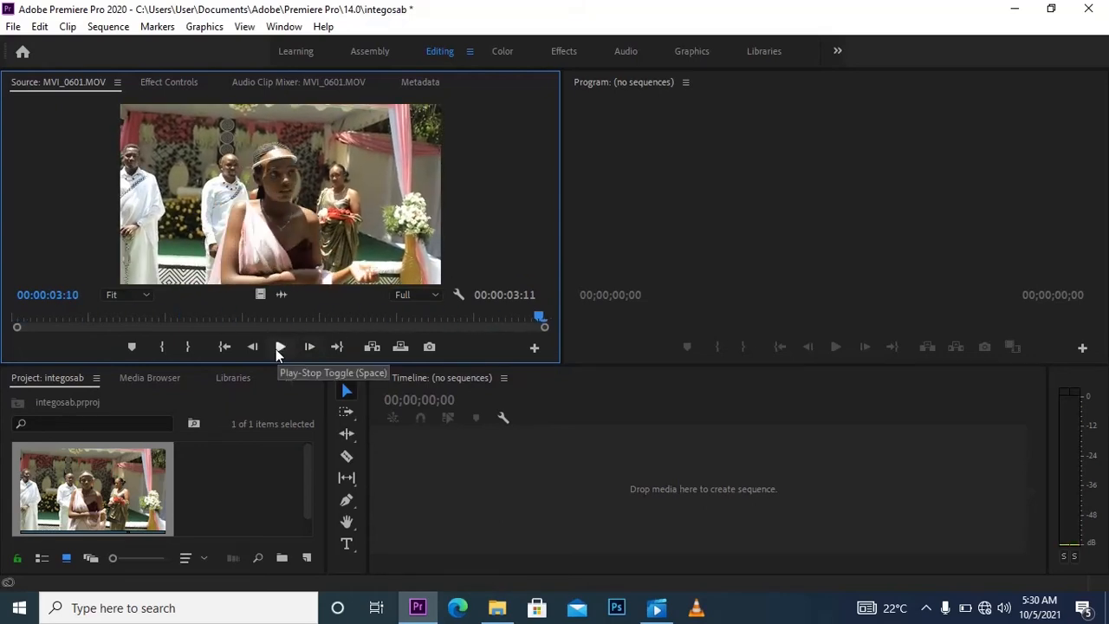
left_click(414, 295)
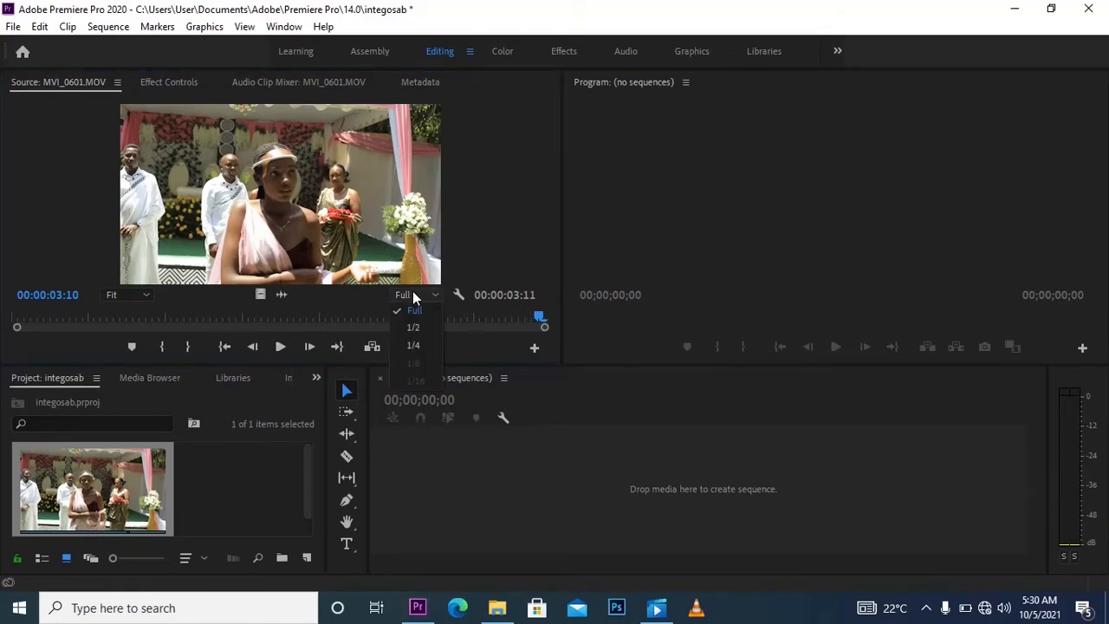
left_click(413, 346)
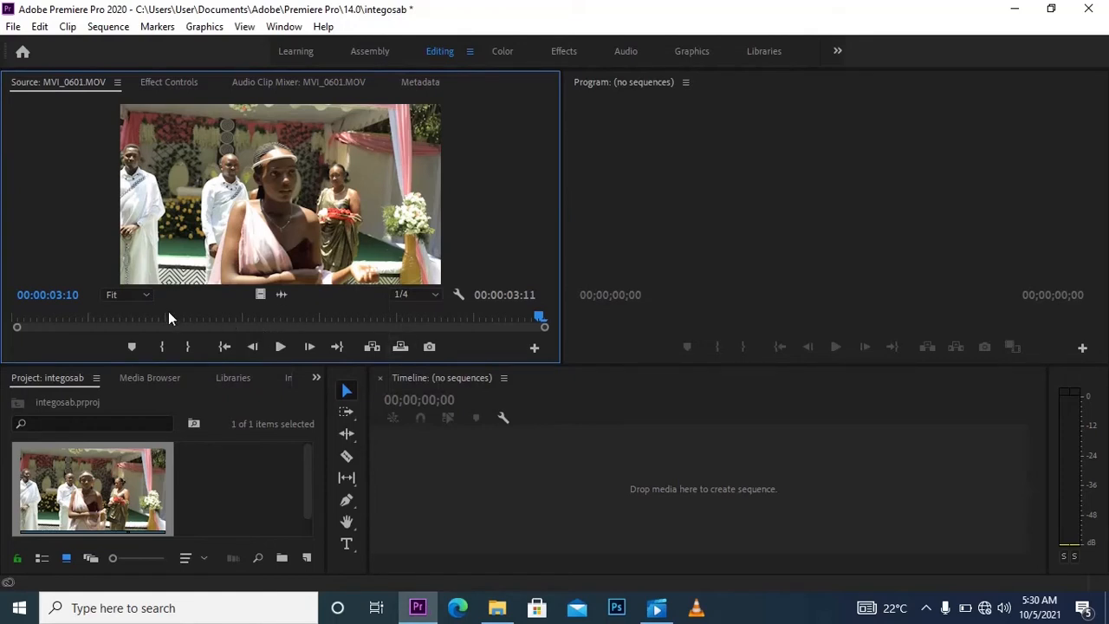
Step: Mark the clip's In point at 00:00:00:10 and its Out point at 00:00:01:00 in the Source monitor
left_click_drag(168, 318, 14, 333)
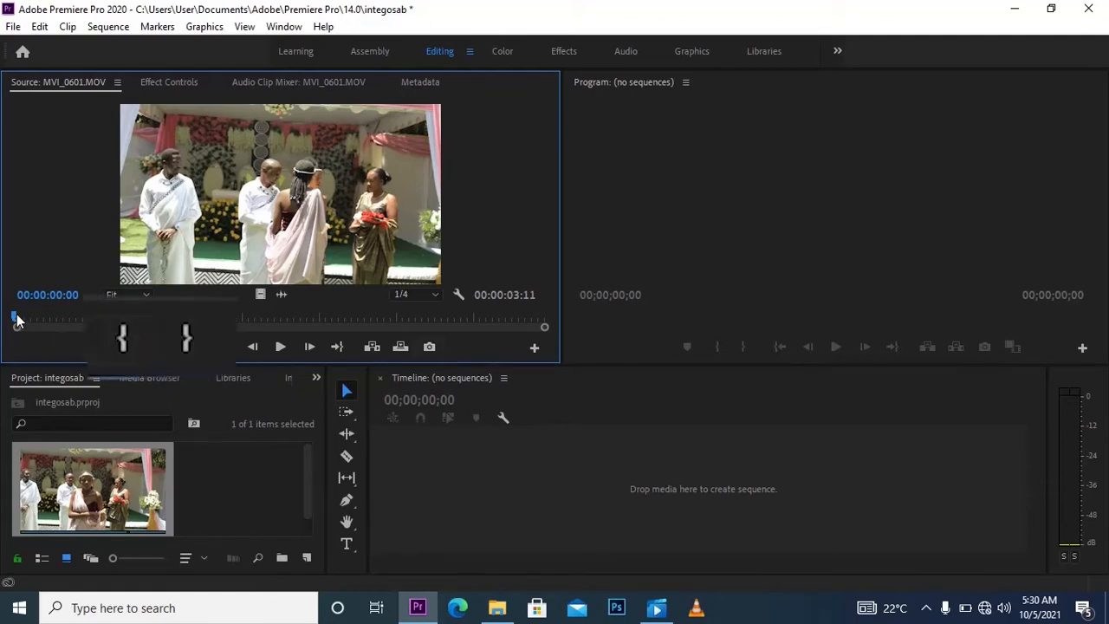
left_click_drag(16, 319, 80, 317)
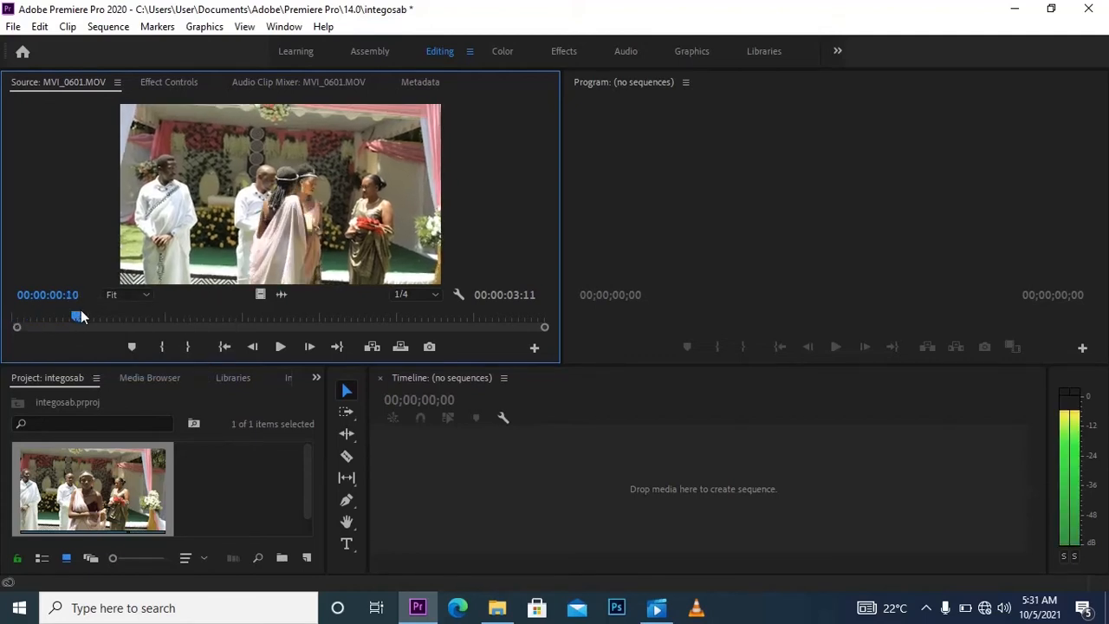
left_click(161, 345)
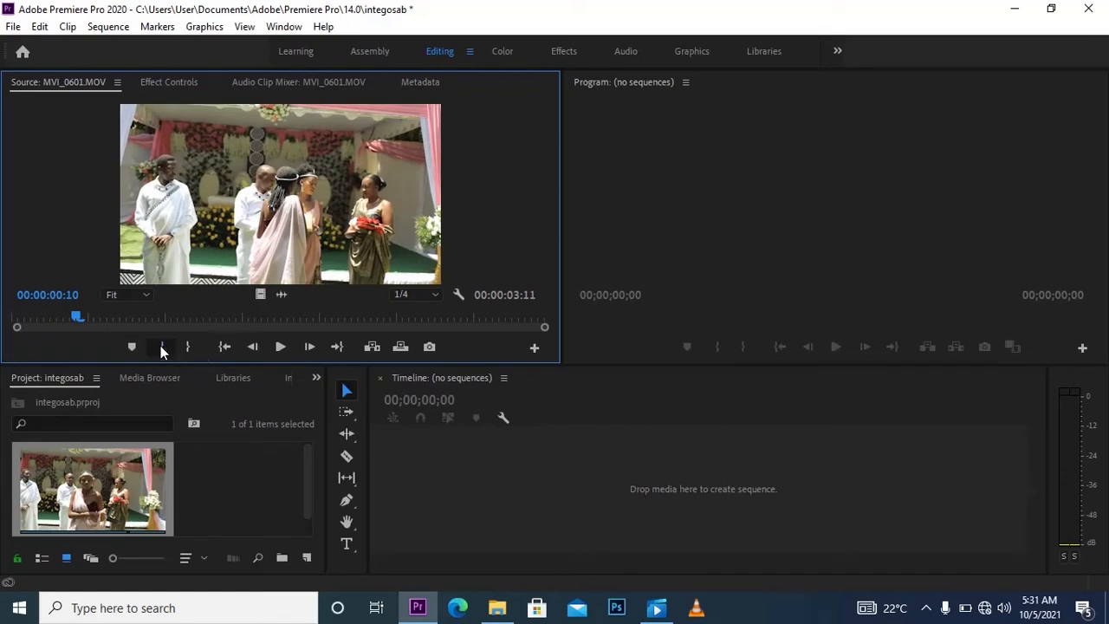
left_click_drag(75, 310, 166, 306)
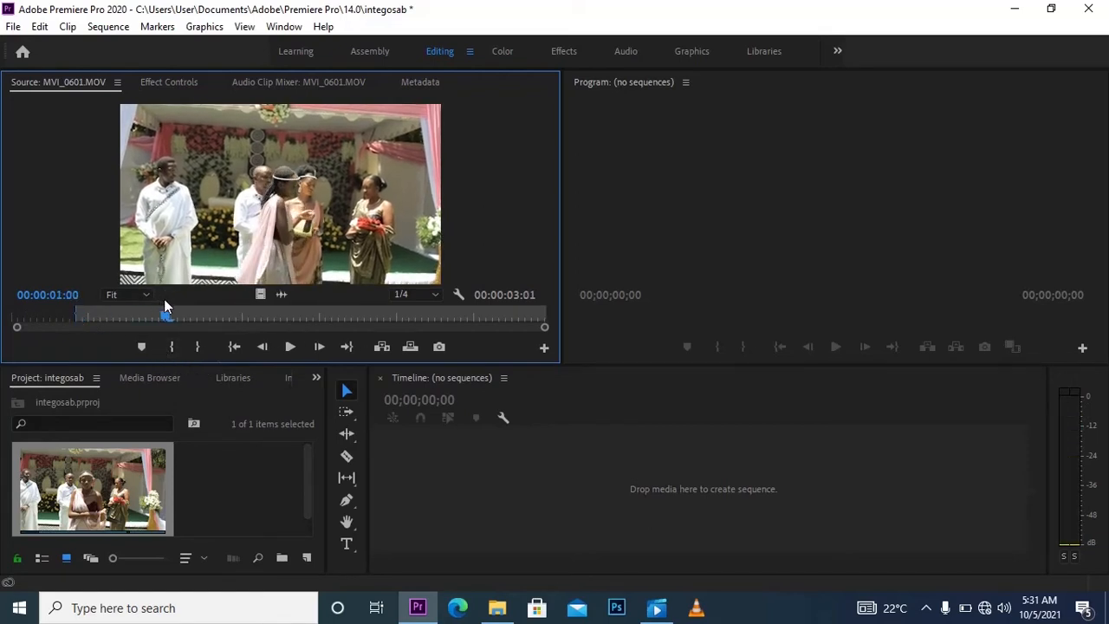
left_click(203, 346)
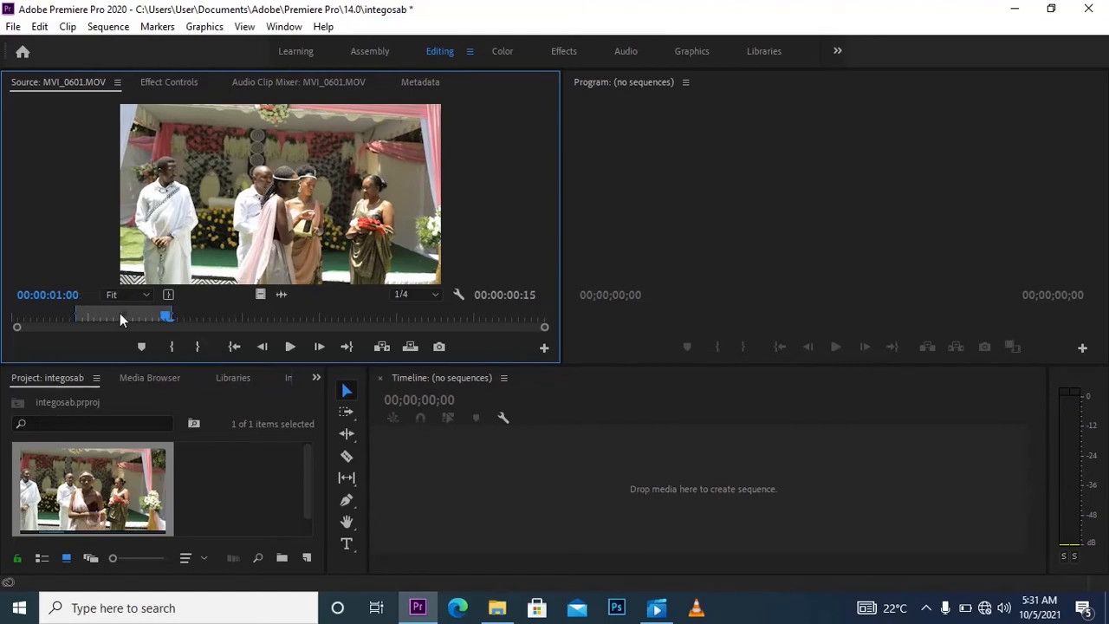
Step: Re-mark the source clip's Out point at 00:00:01:11 and its In point at 00:00:00:08
left_click_drag(166, 317, 81, 327)
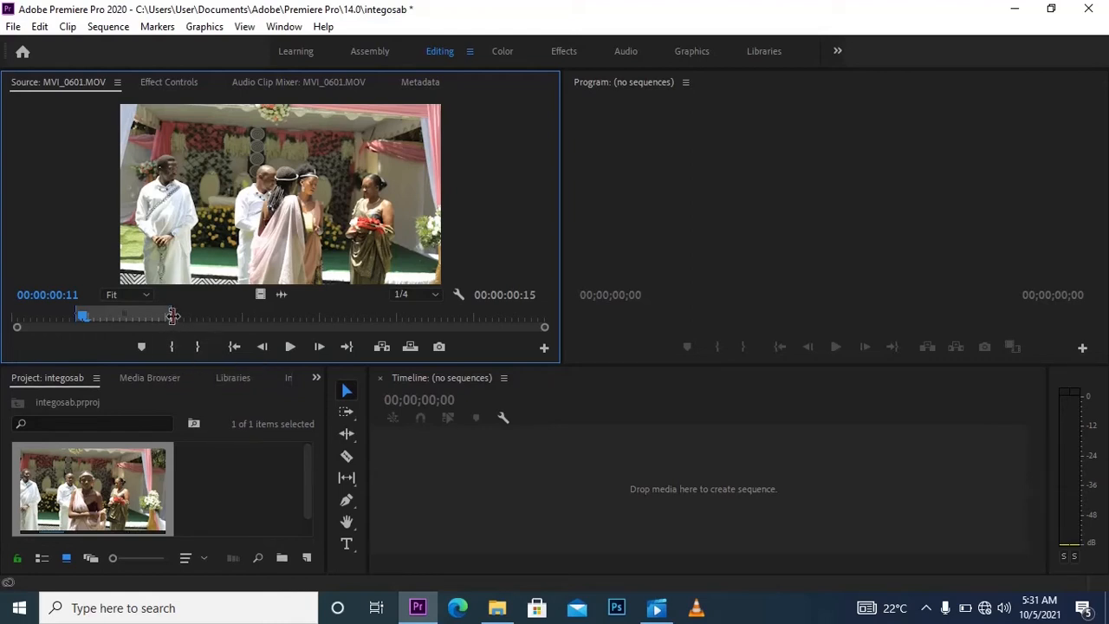
left_click_drag(191, 317, 236, 313)
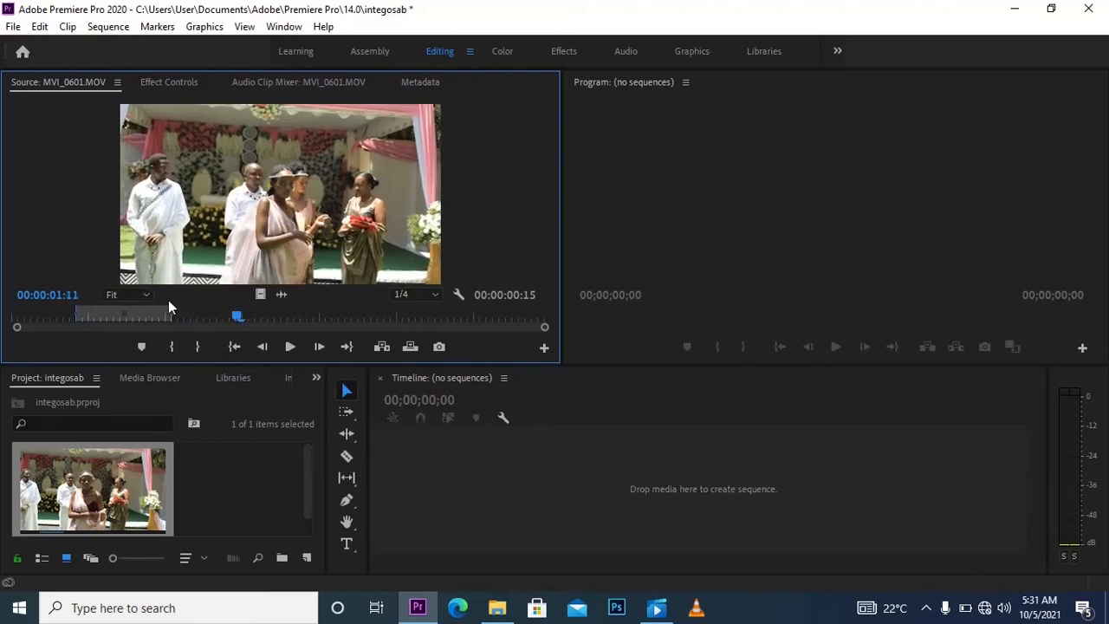
left_click(198, 346)
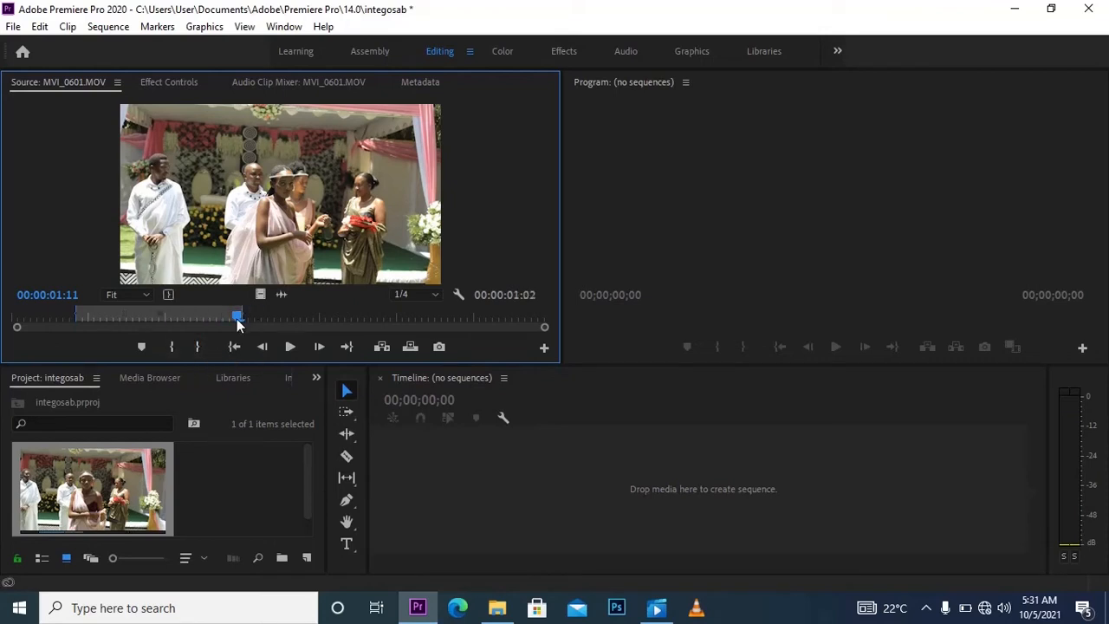
left_click_drag(238, 320, 63, 324)
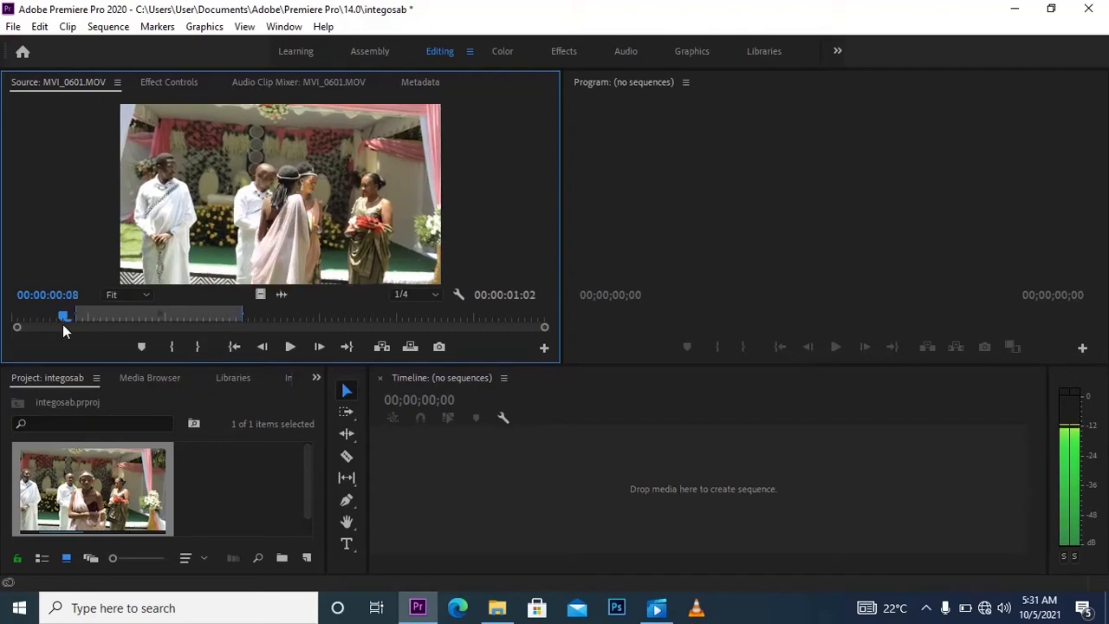
left_click(172, 346)
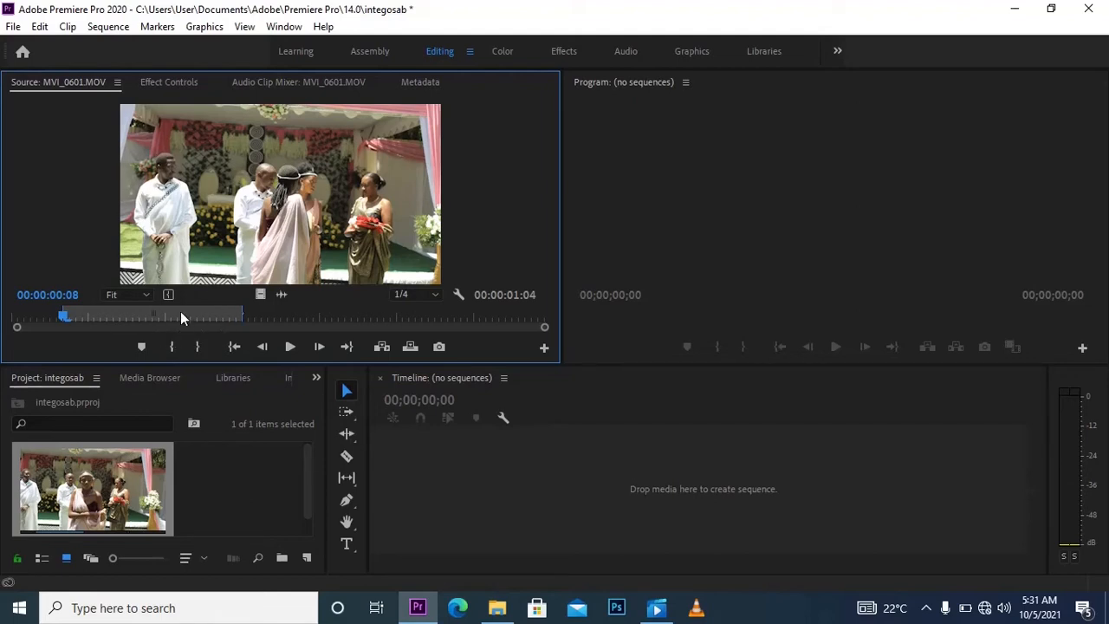
Step: Clear the source clip's In and Out points together, and play part of the clip in the Source monitor
right_click(180, 318)
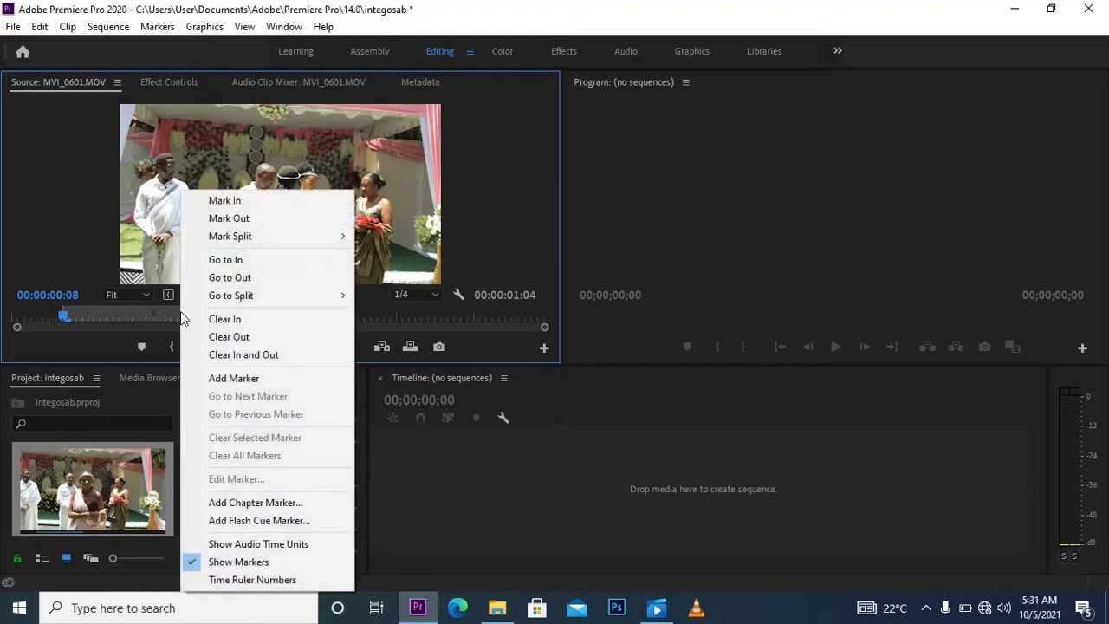
left_click(242, 357)
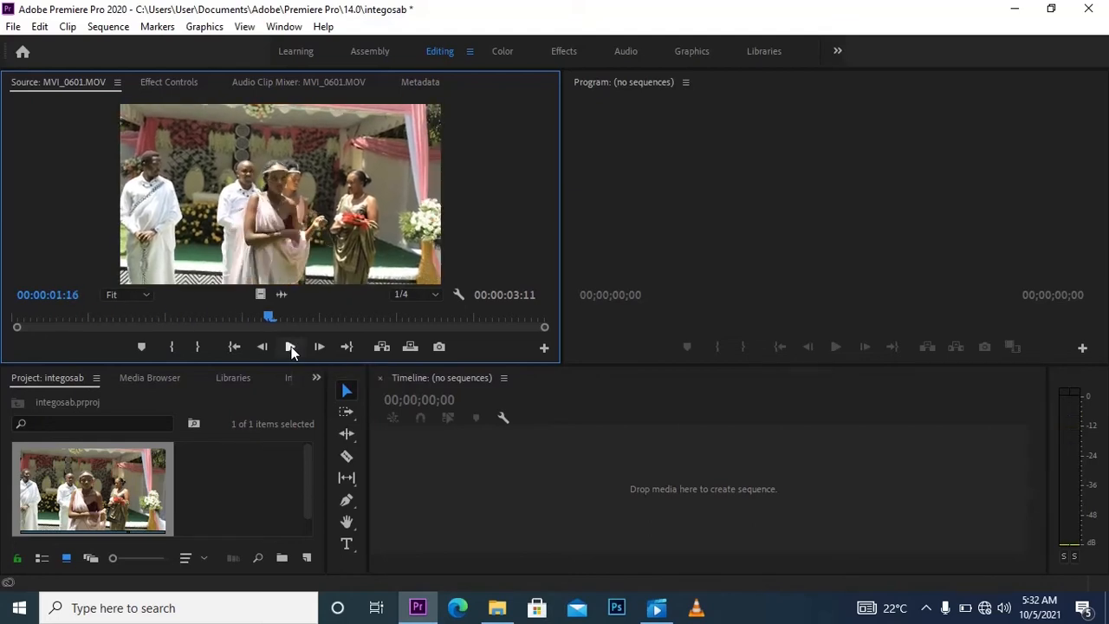
left_click(291, 350)
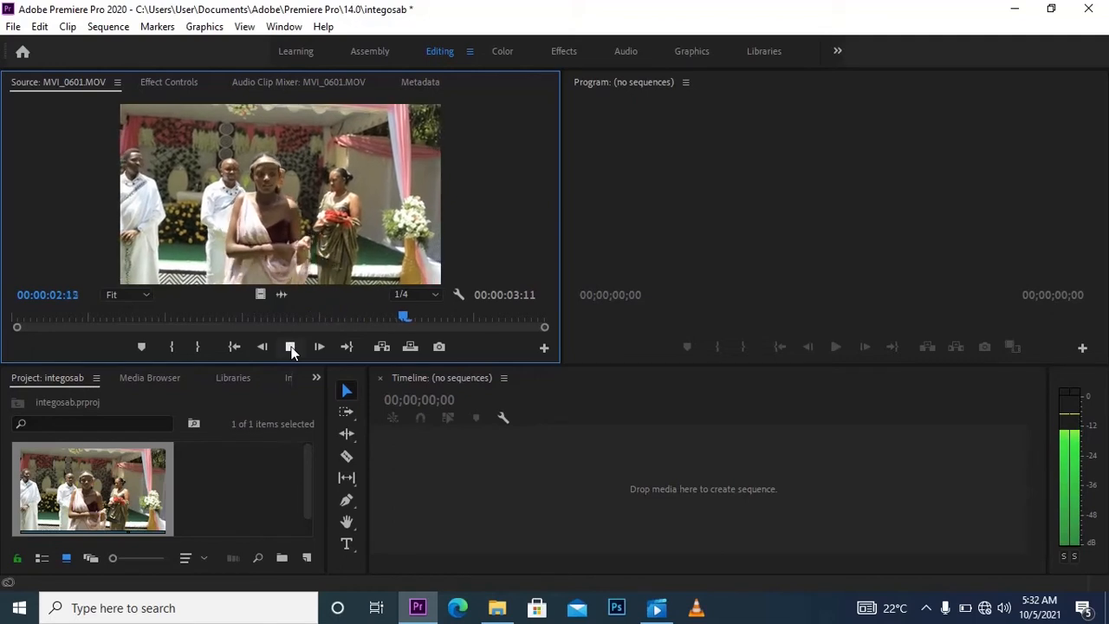
left_click(291, 349)
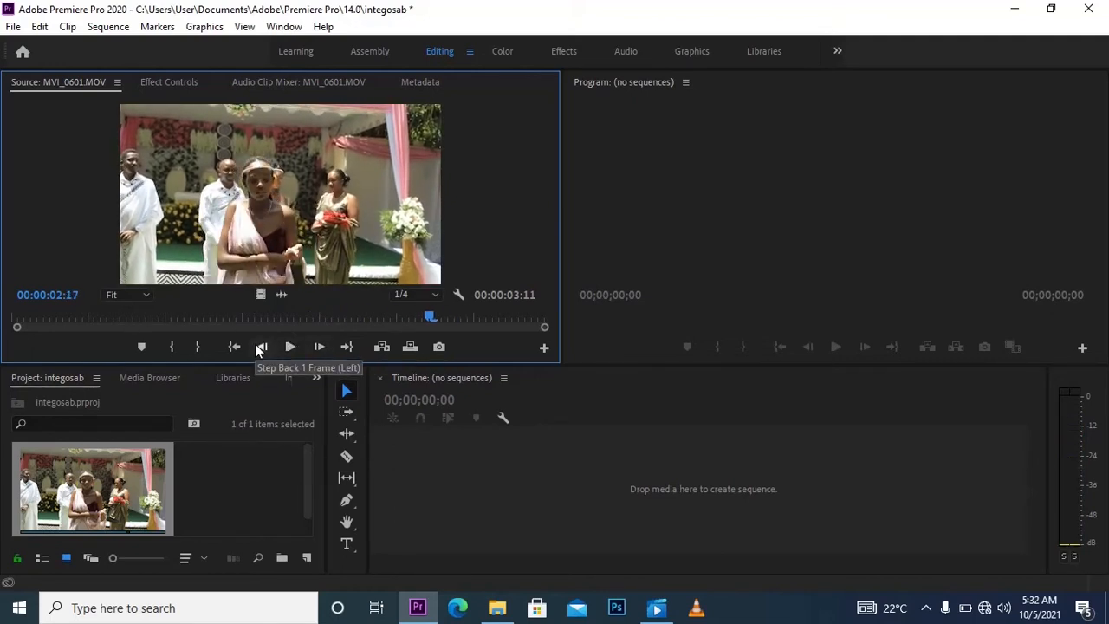
Step: Step the source clip four frames back and four frames forward, and jump to its start and its end
left_click(256, 344)
left_click(256, 345)
left_click(257, 345)
left_click(256, 345)
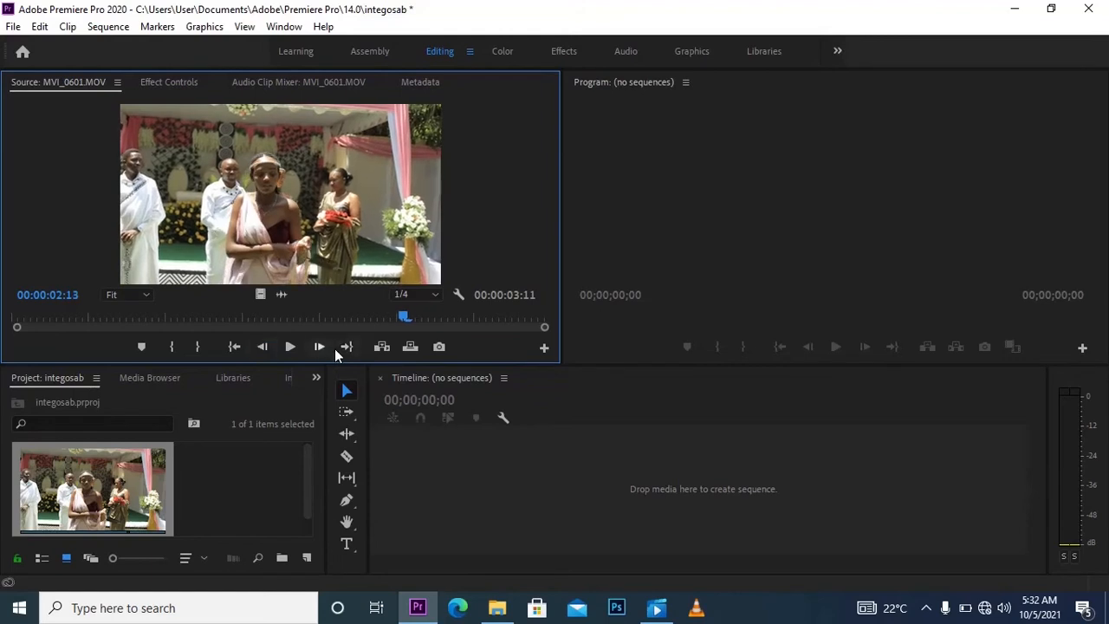
left_click(317, 347)
left_click(317, 347)
left_click(317, 346)
left_click(317, 347)
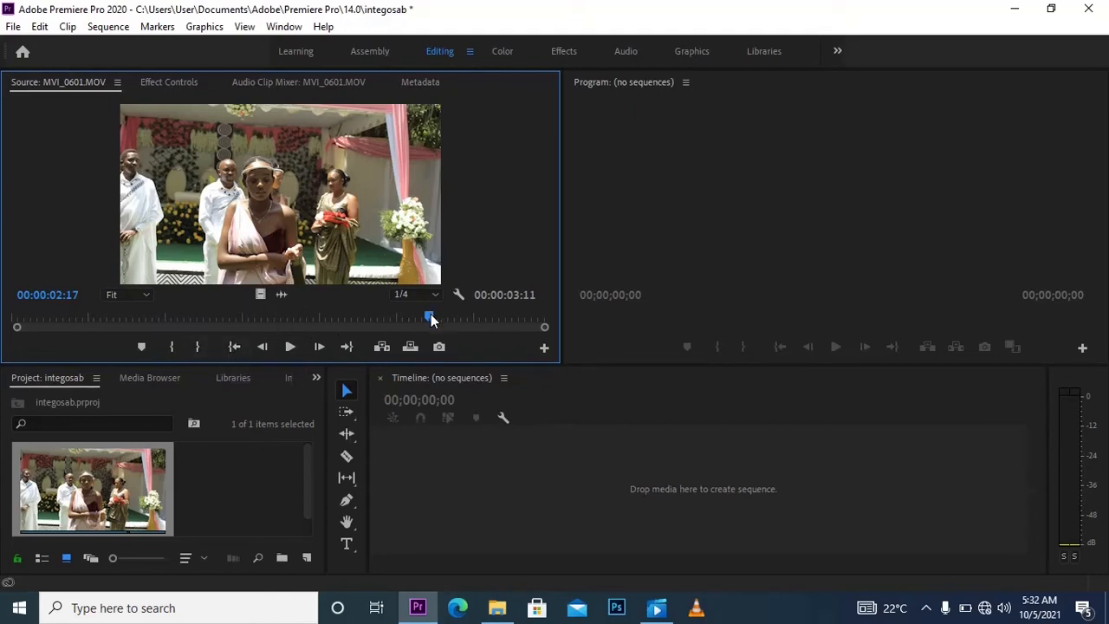
left_click(229, 347)
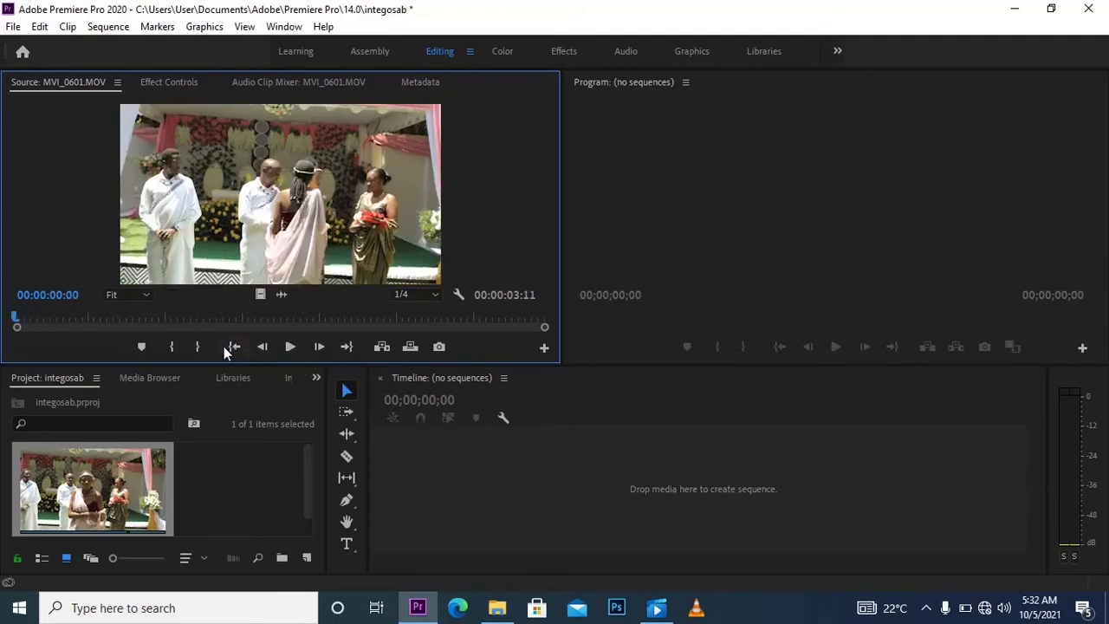
left_click(347, 346)
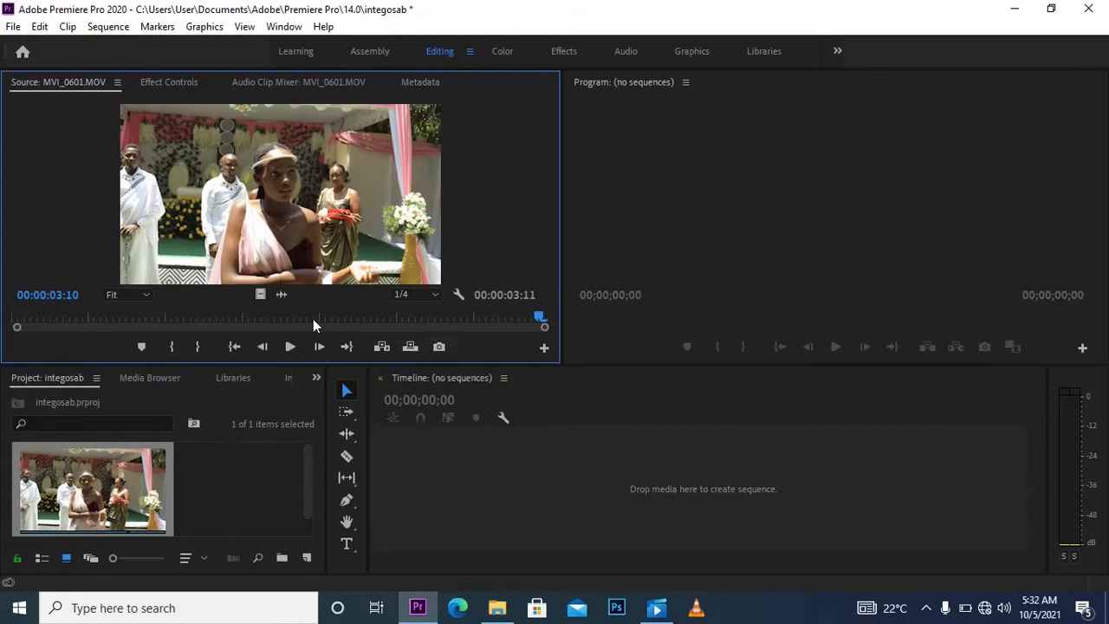
Step: Export the source clip's frame at 00:00:01:20 as a JPEG still to the Desktop, with import into the project enabled
left_click_drag(313, 319, 293, 315)
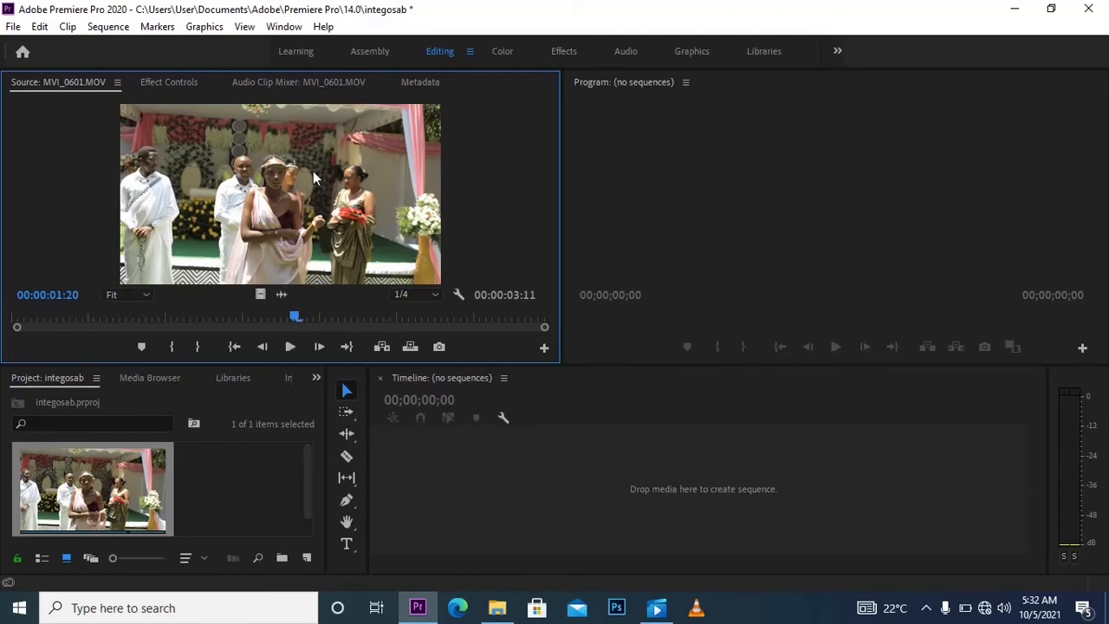
left_click(439, 346)
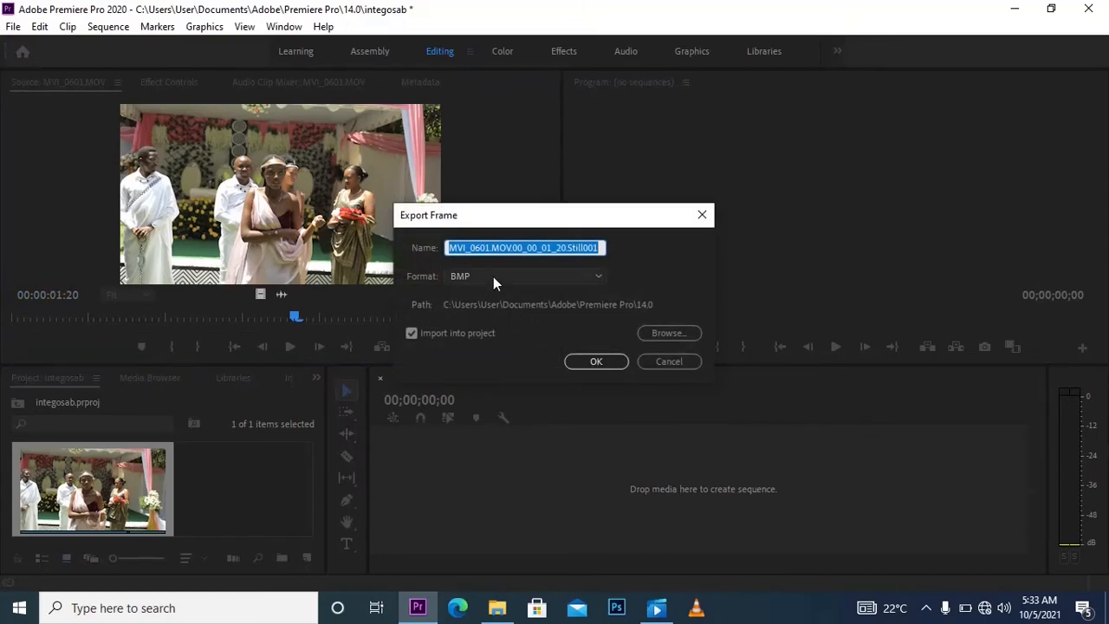
left_click(522, 277)
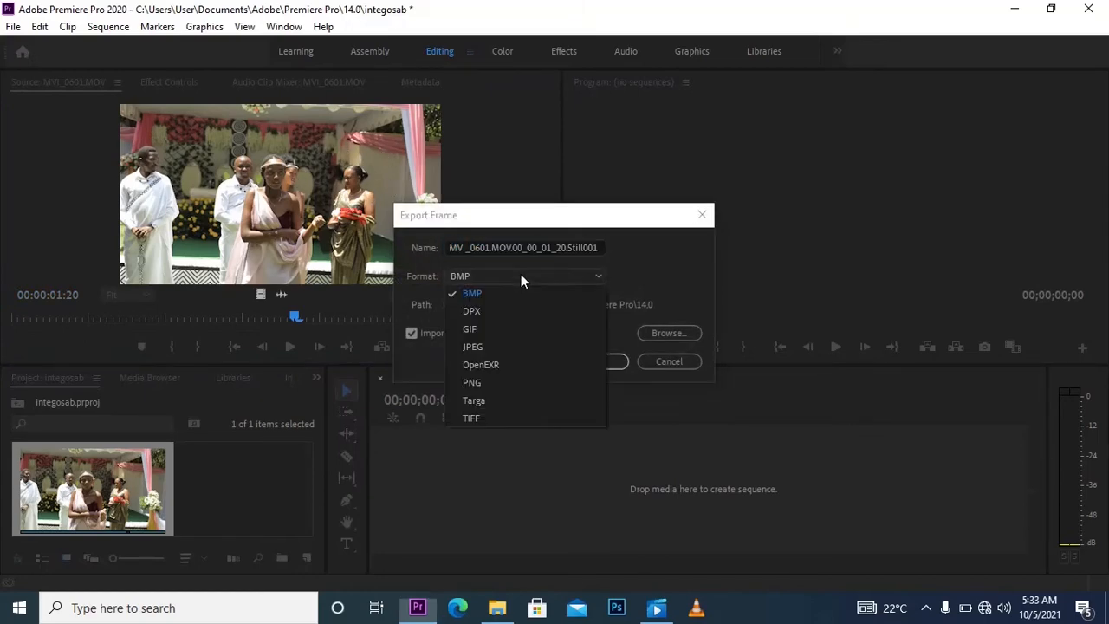
left_click(493, 346)
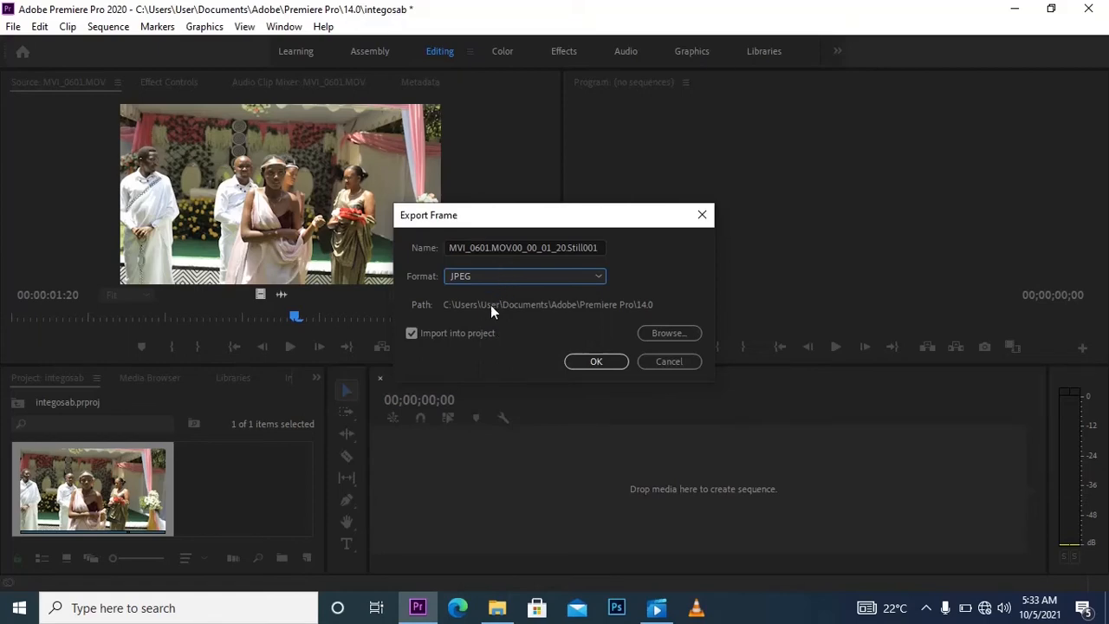
left_click(665, 335)
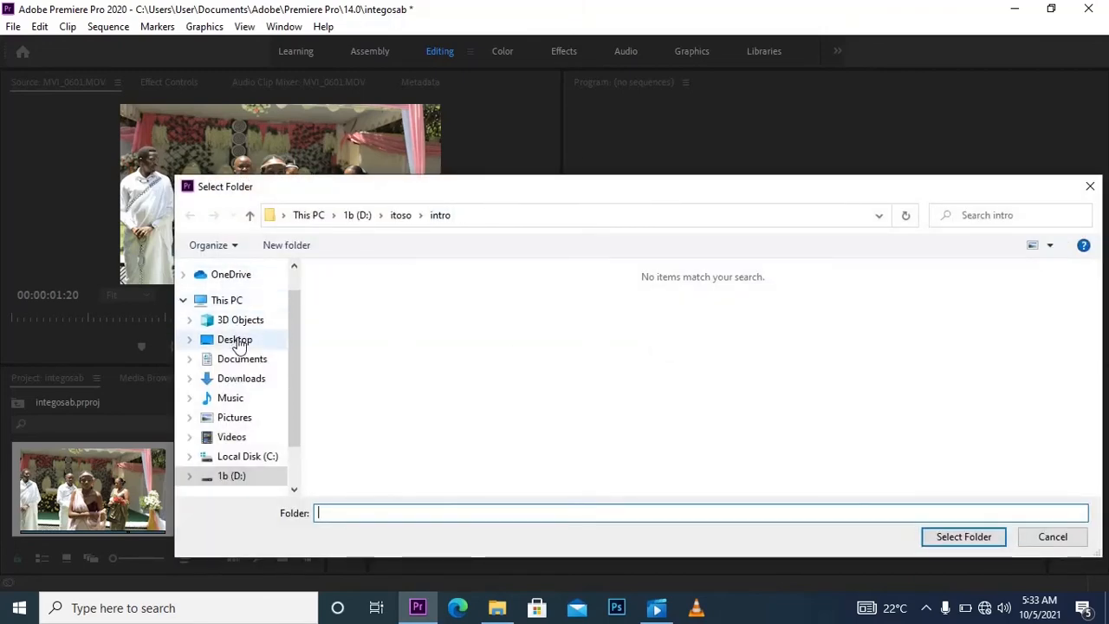
left_click(235, 340)
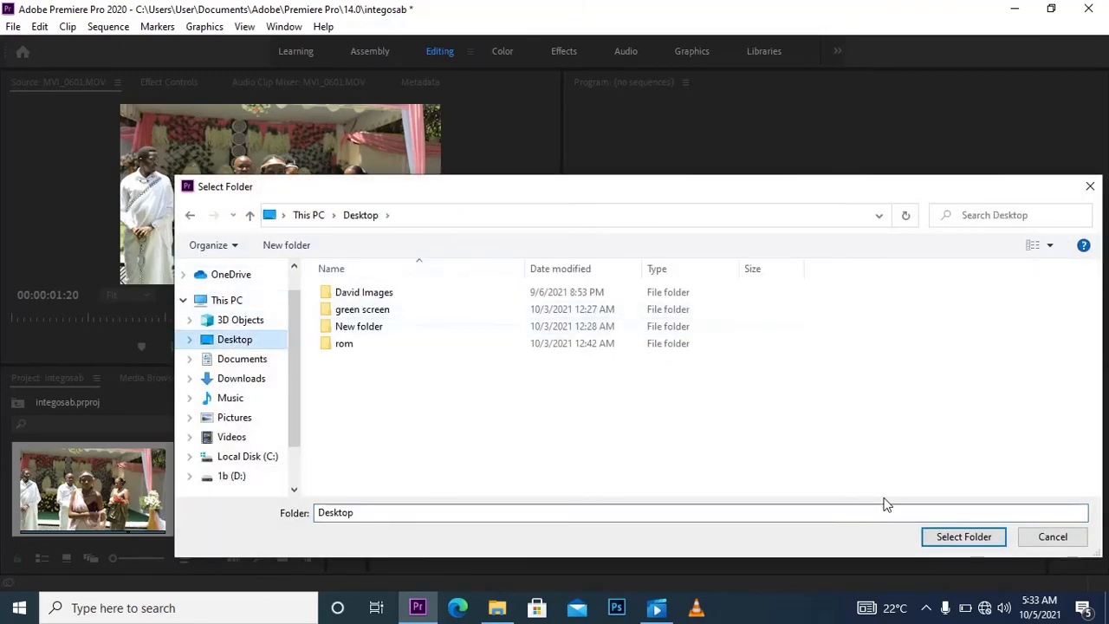
left_click(976, 544)
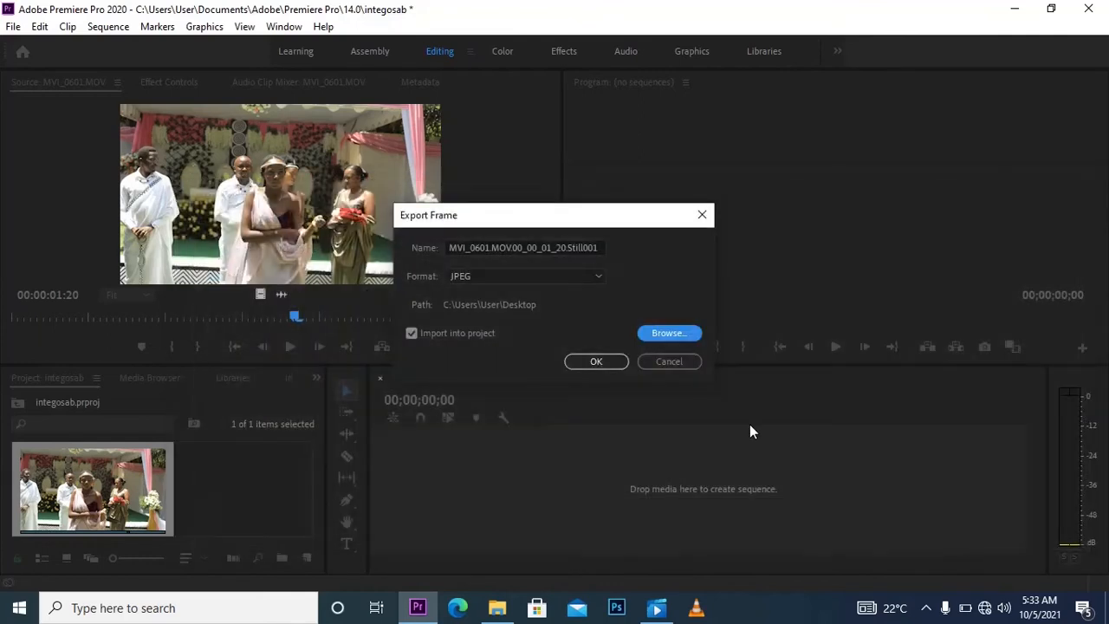
left_click(442, 337)
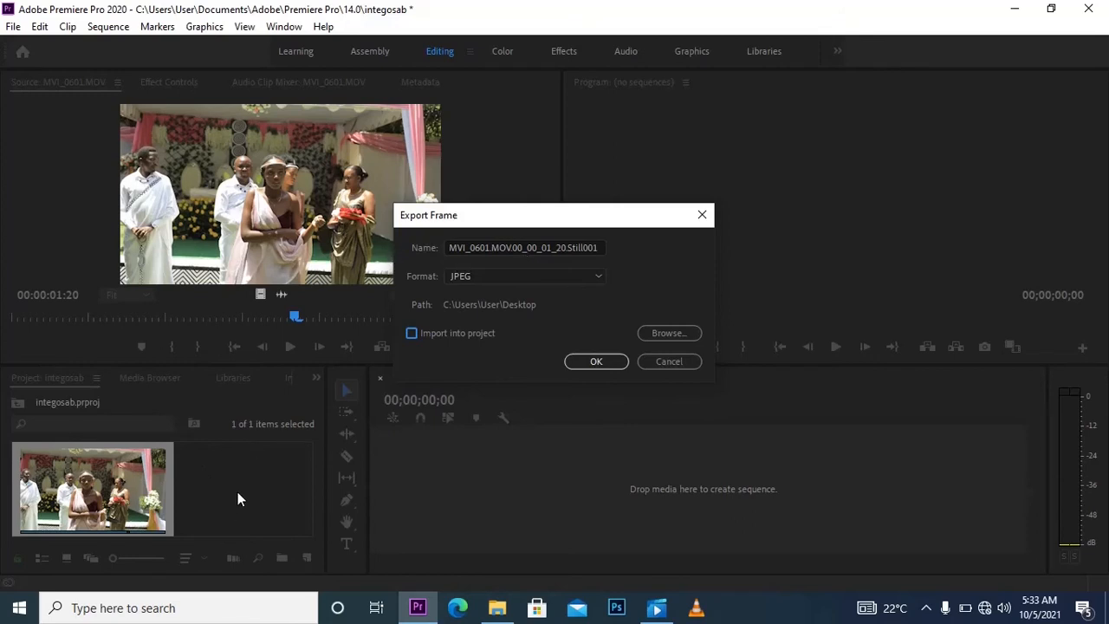
left_click(471, 333)
left_click(595, 357)
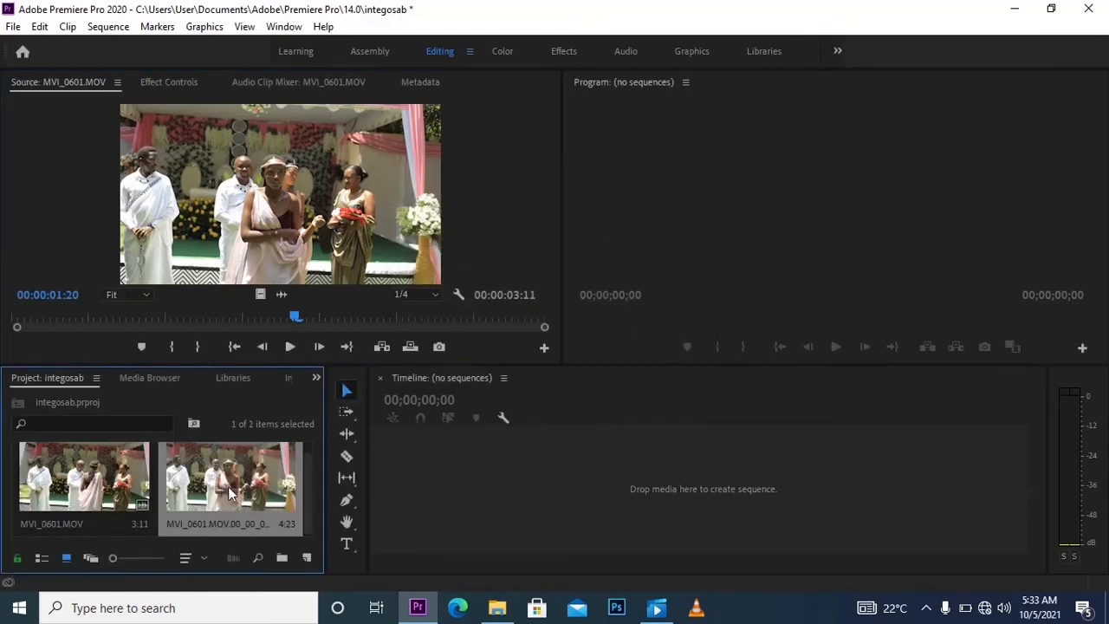
Step: Mark the MVI_0601 clip's In point at 00:00:01:02 and its Out point at 00:00:01:12 in the Source monitor
left_click_drag(309, 477, 306, 458)
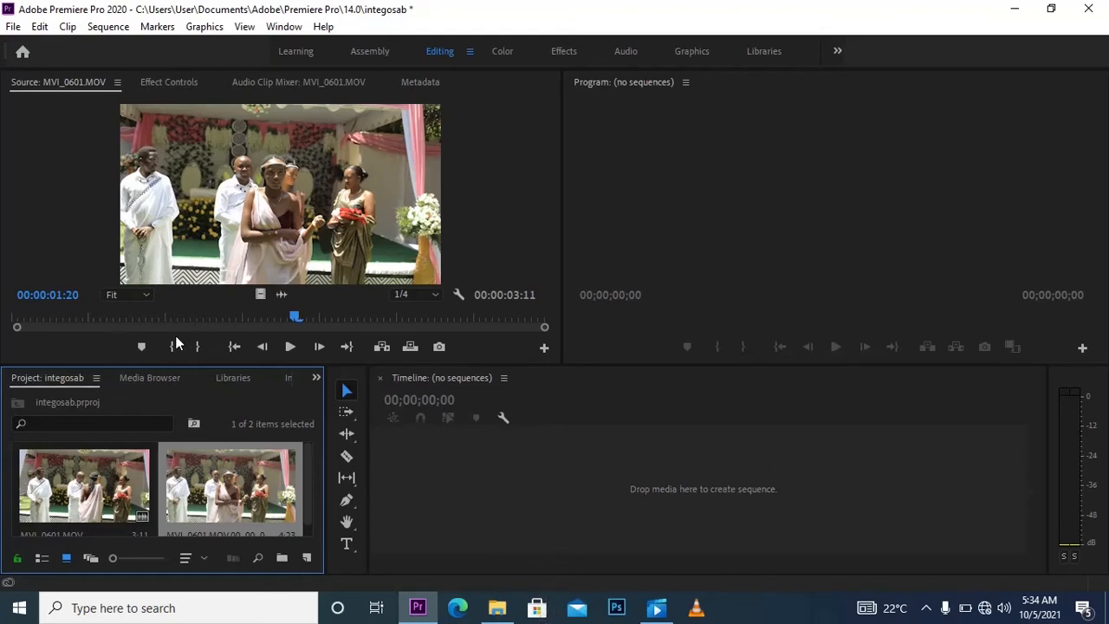
mouse_move(176, 323)
left_mouse_down()
mouse_move(144, 324)
mouse_move(210, 318)
mouse_move(178, 317)
left_mouse_up()
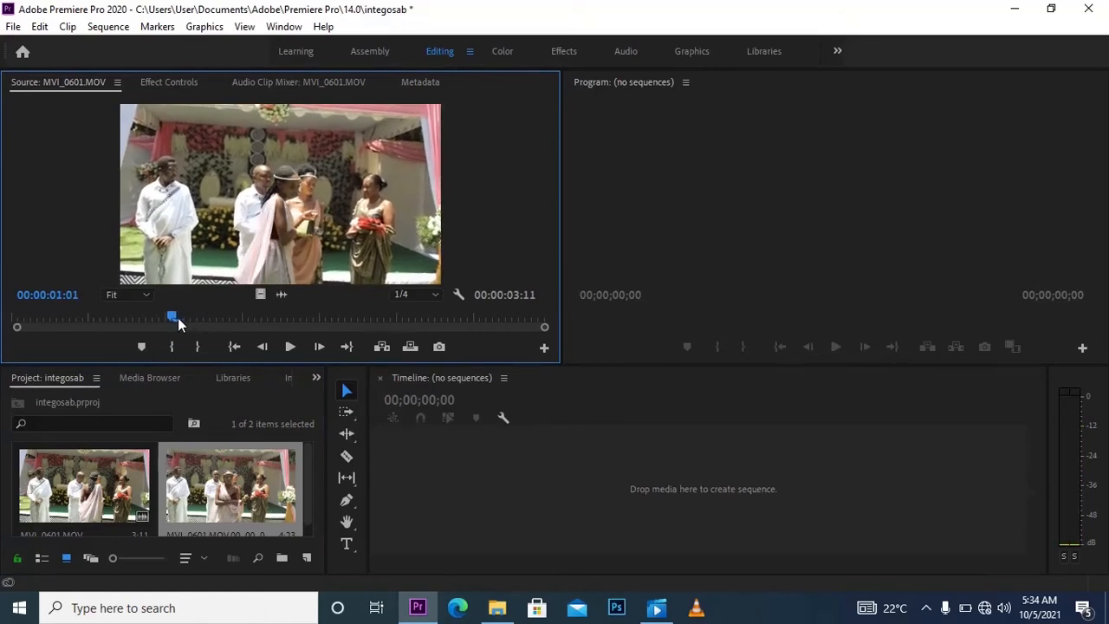
left_click_drag(309, 474, 305, 494)
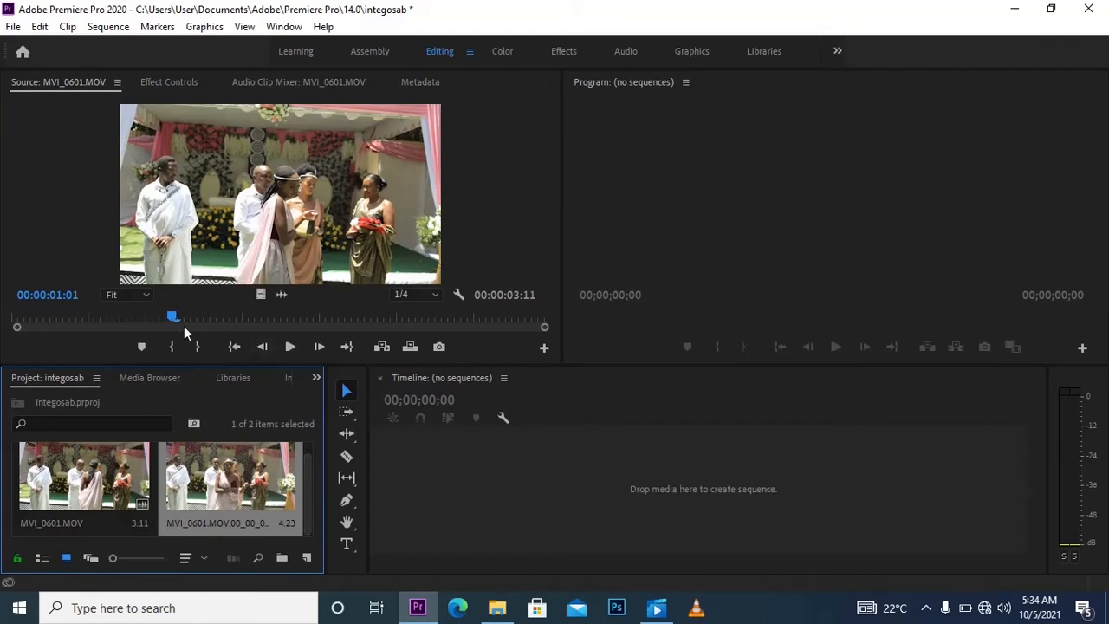
mouse_move(182, 322)
left_mouse_down()
mouse_move(66, 322)
mouse_move(198, 324)
mouse_move(177, 324)
left_mouse_up()
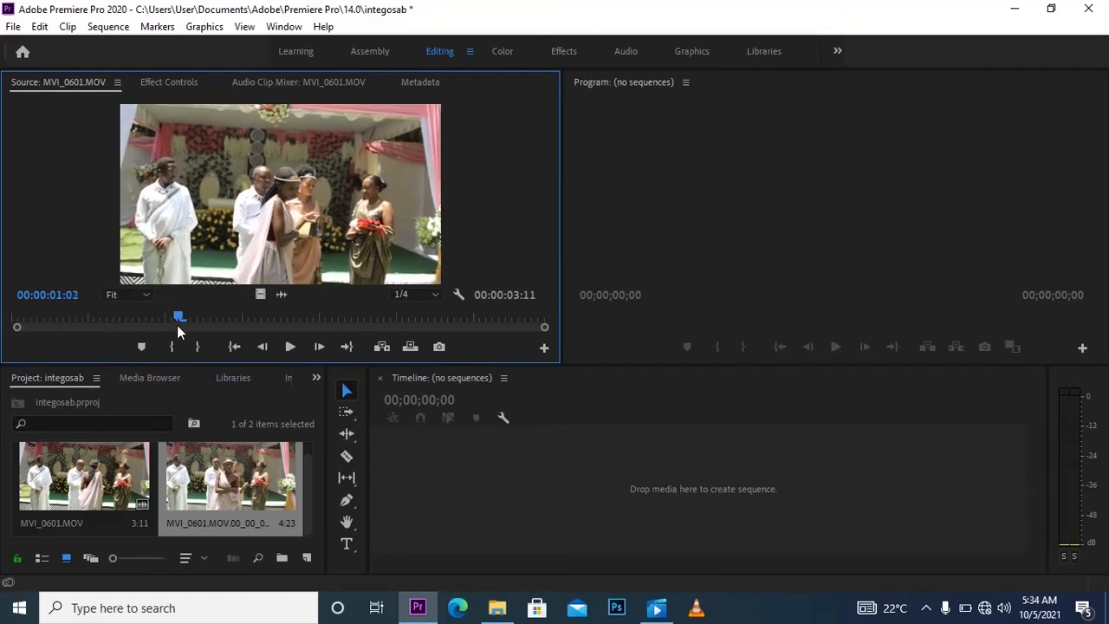
left_click(172, 346)
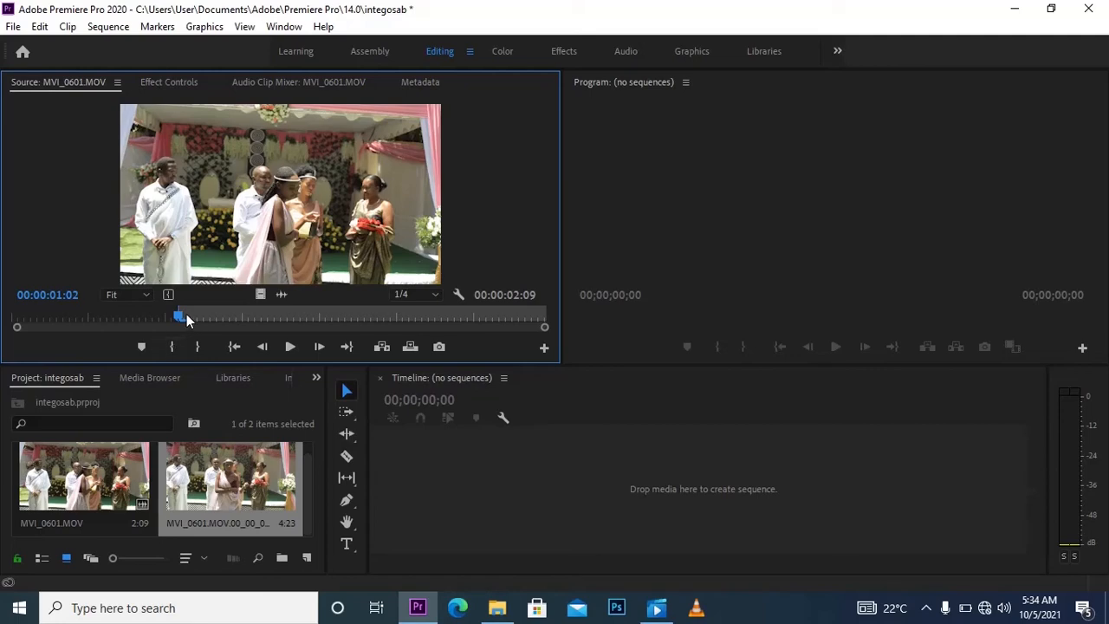
left_click_drag(186, 313, 242, 315)
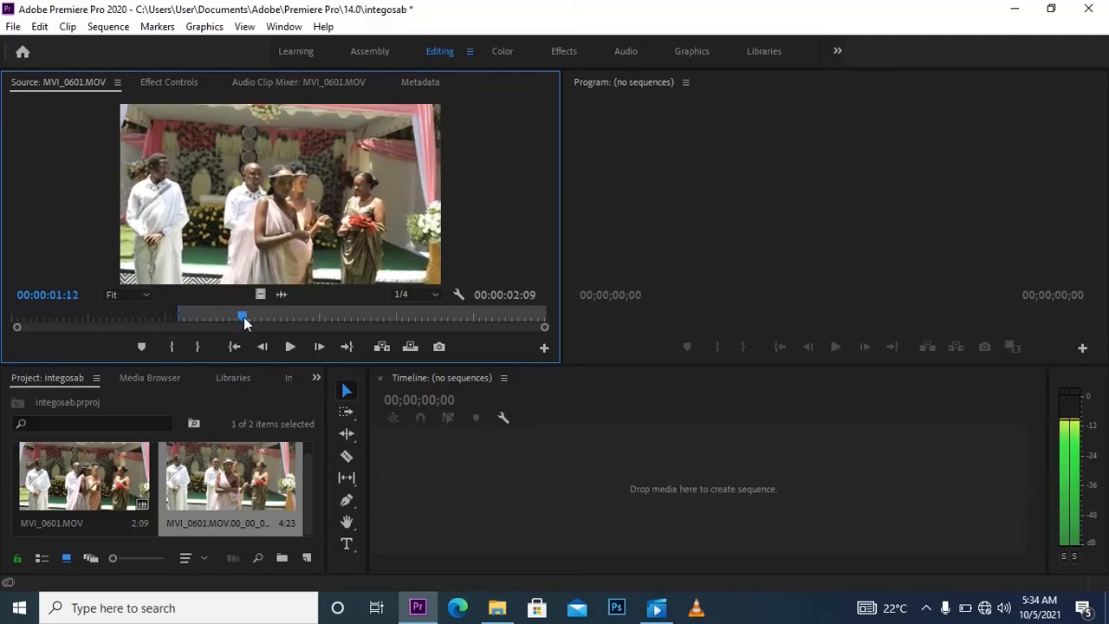
left_click(195, 346)
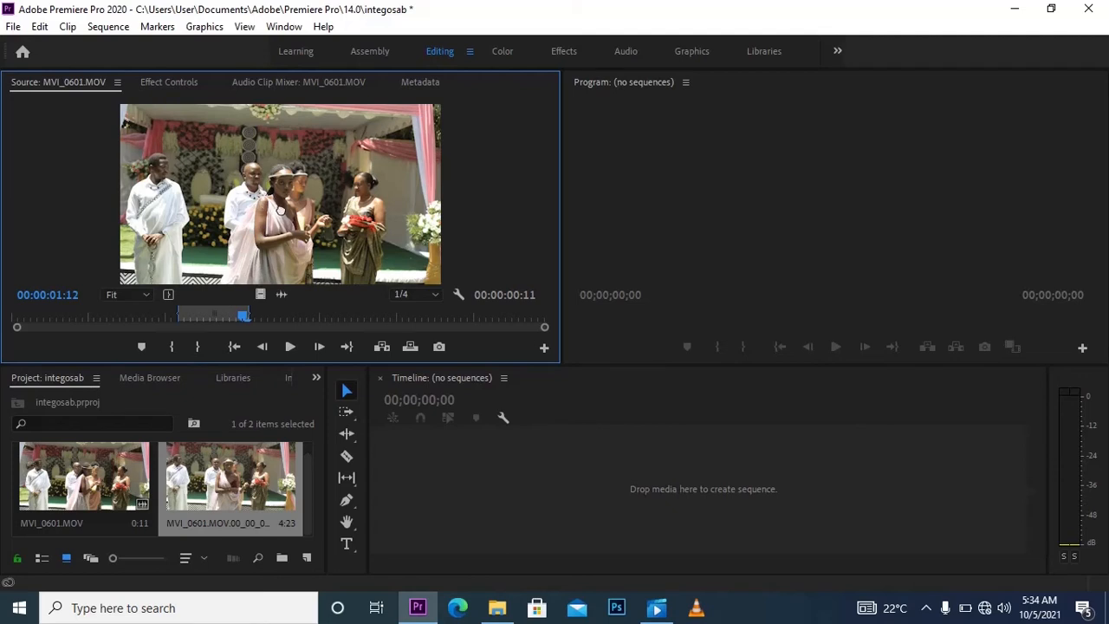
Step: Create a sequence by placing the marked source range in the empty timeline, and locate the sequence among the project items
left_click_drag(281, 210, 496, 479)
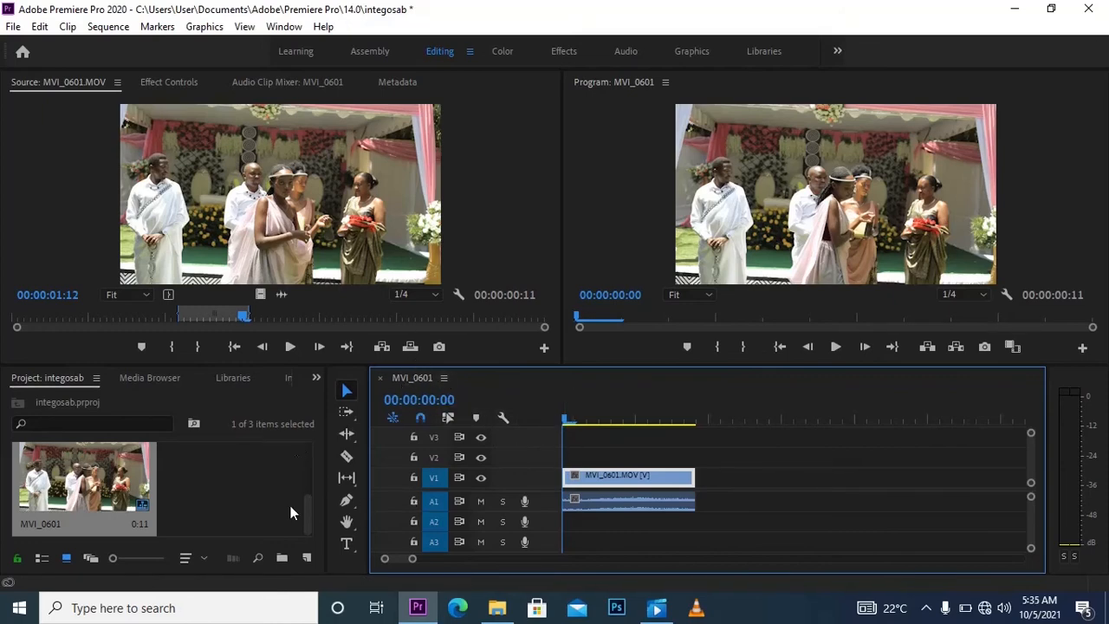
left_click_drag(308, 526, 301, 470)
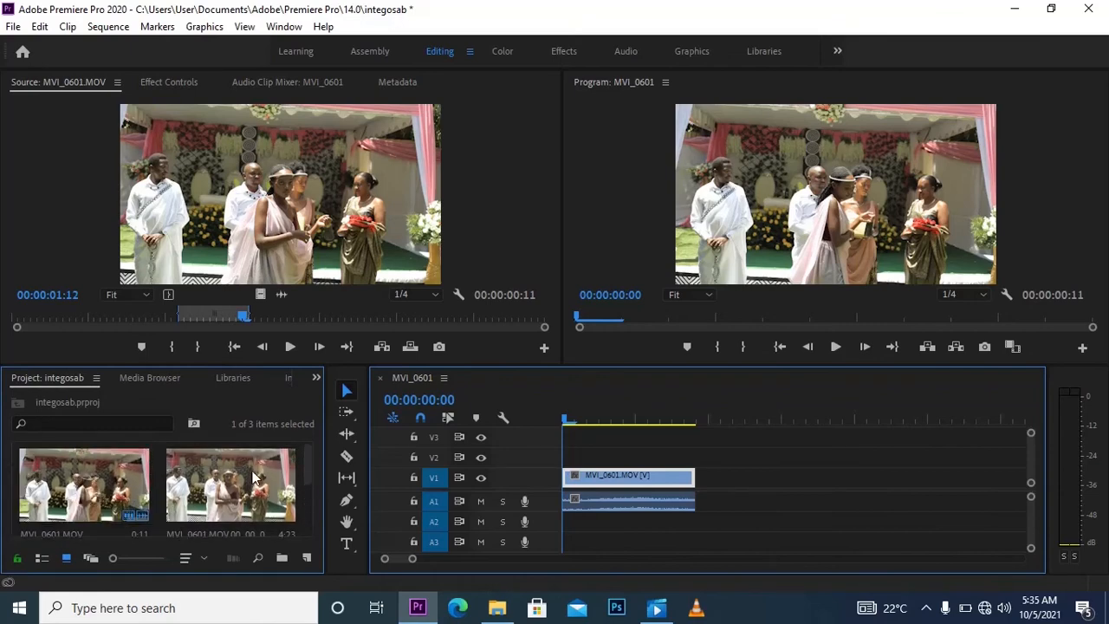
left_click_drag(309, 472, 306, 519)
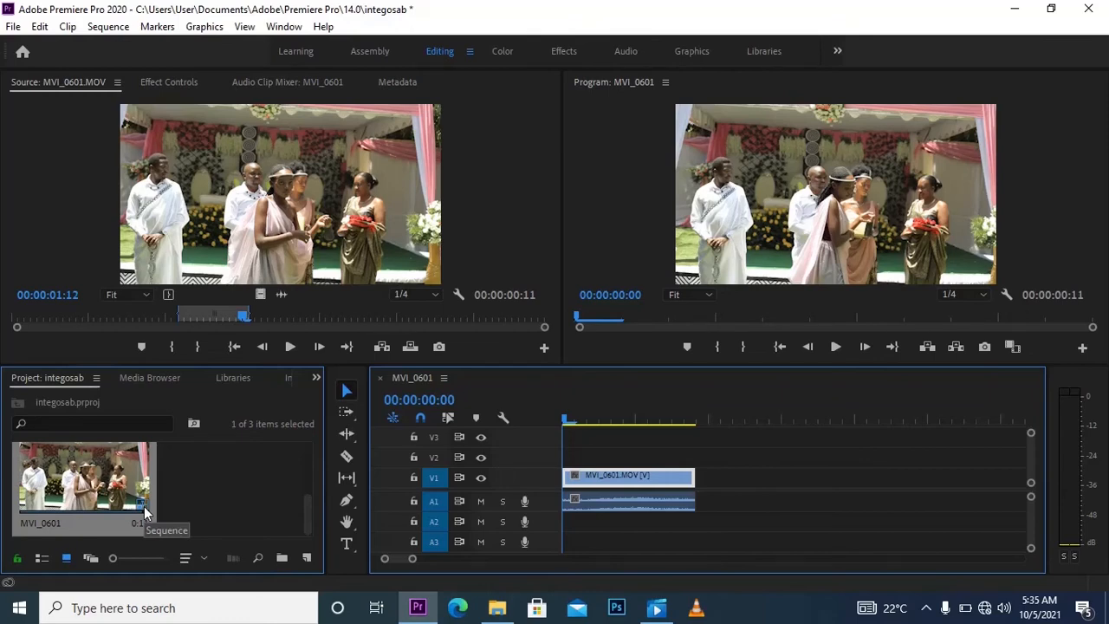
Step: Rename the new MVI_0601 sequence in the project as intego
left_click(51, 520)
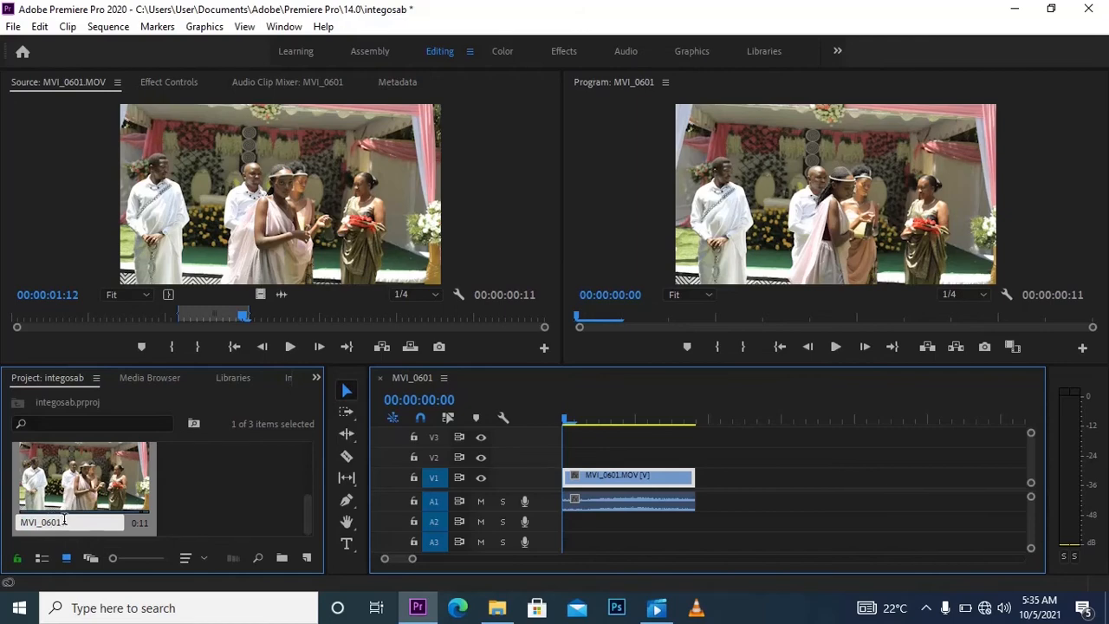
left_click_drag(74, 521, 14, 526)
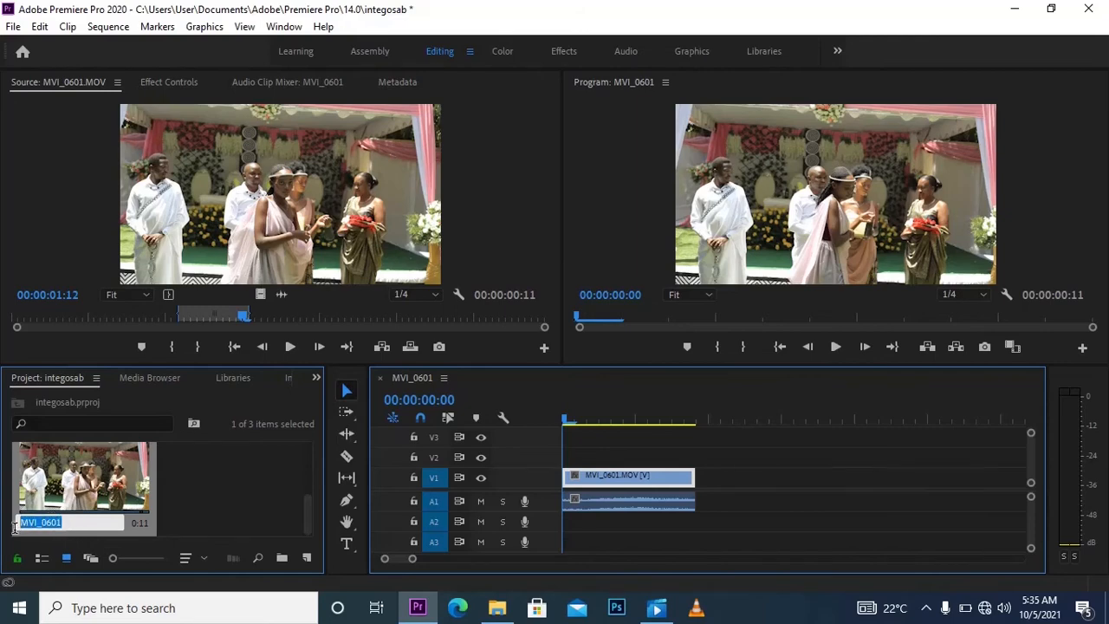
type("in")
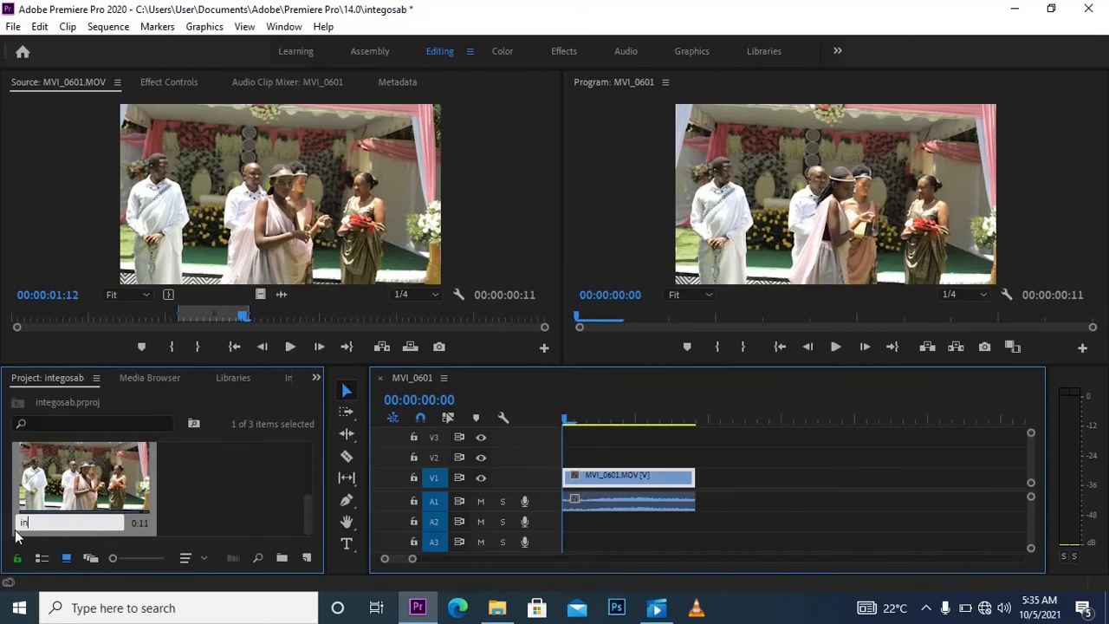
type("tego")
key("Return")
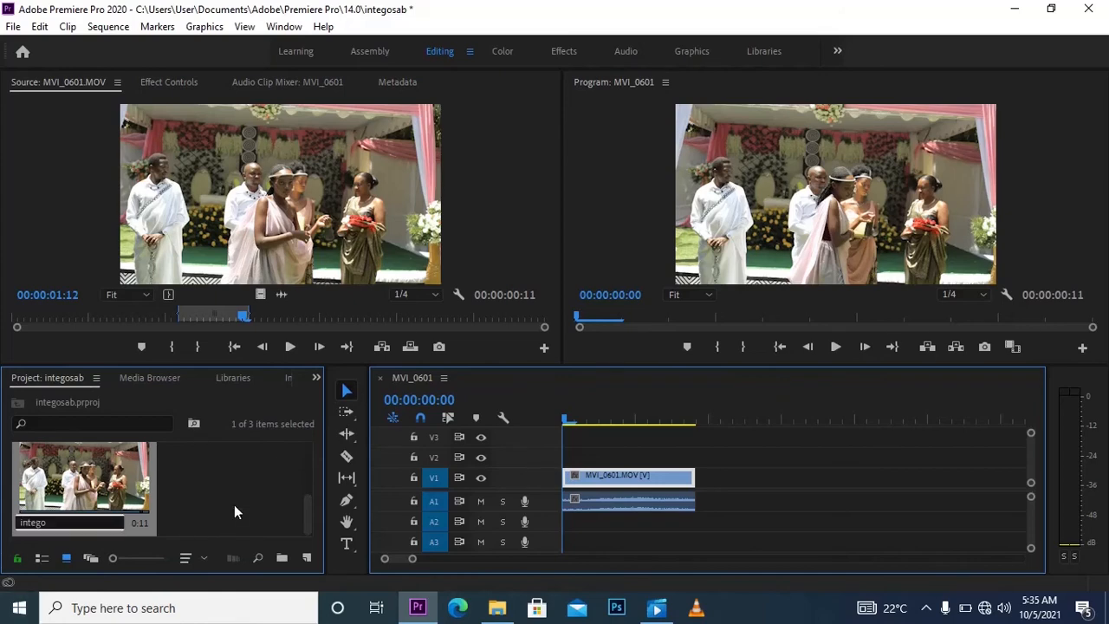
left_click(234, 507)
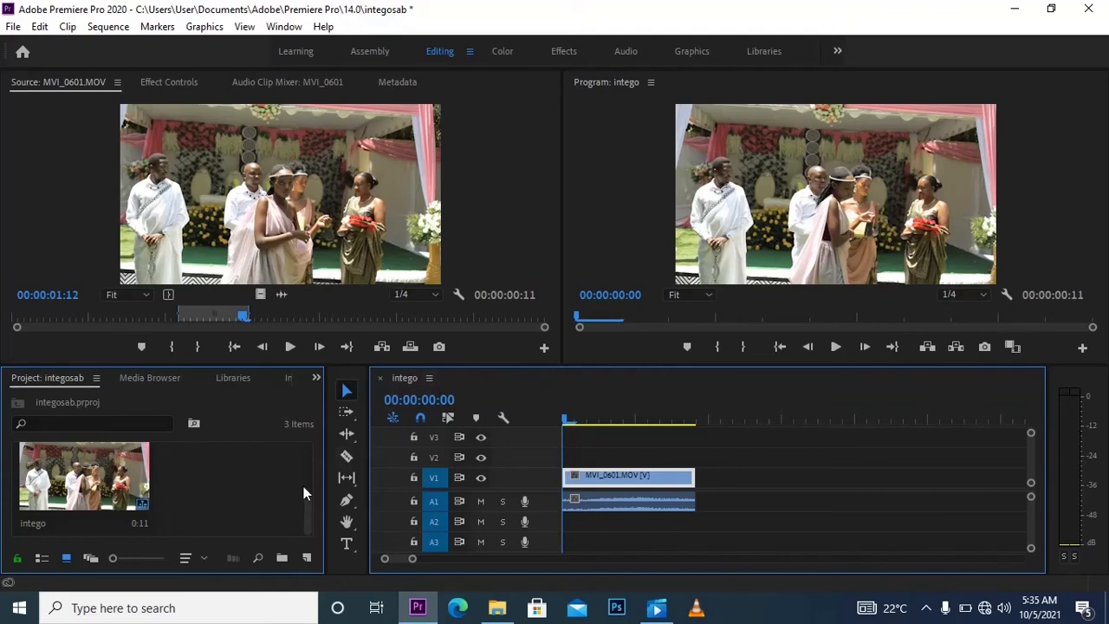
scroll(307, 510, "up", 2)
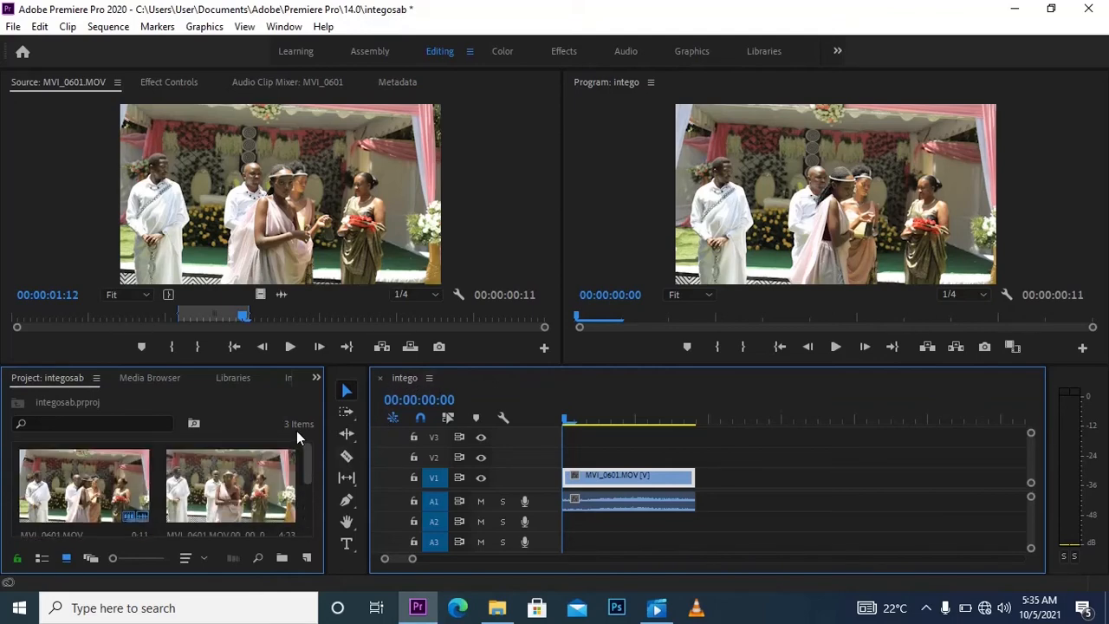
left_click_drag(310, 463, 306, 504)
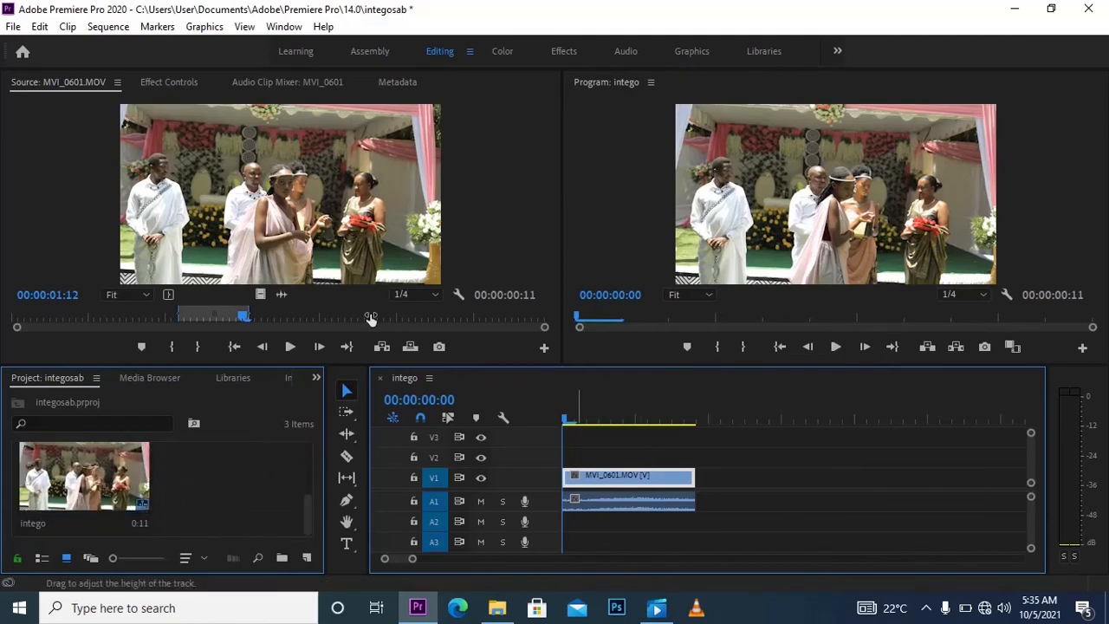
left_click_drag(238, 126, 555, 463)
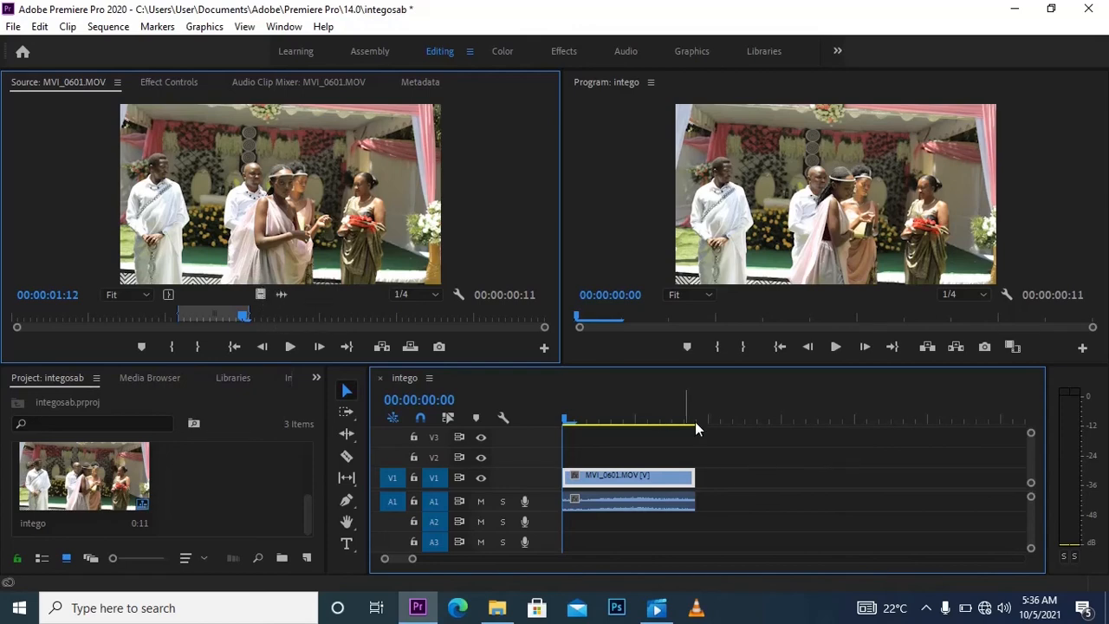
Step: Replace the clip in the intego timeline with the source range's video alone on V1 and its audio alone on A1
left_click_drag(691, 445, 619, 544)
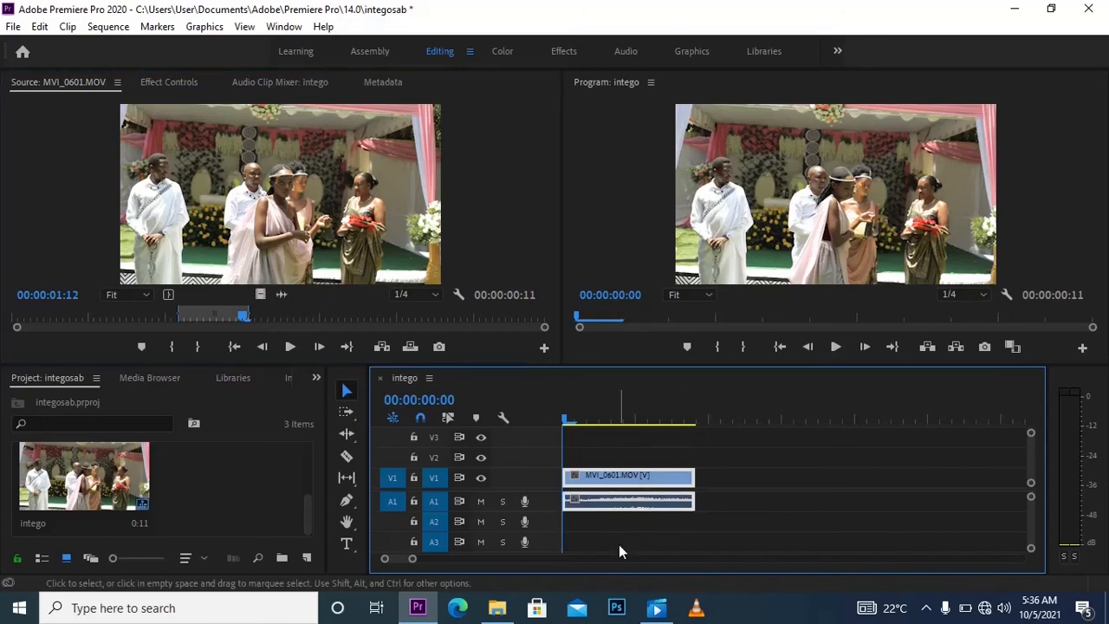
key("Delete")
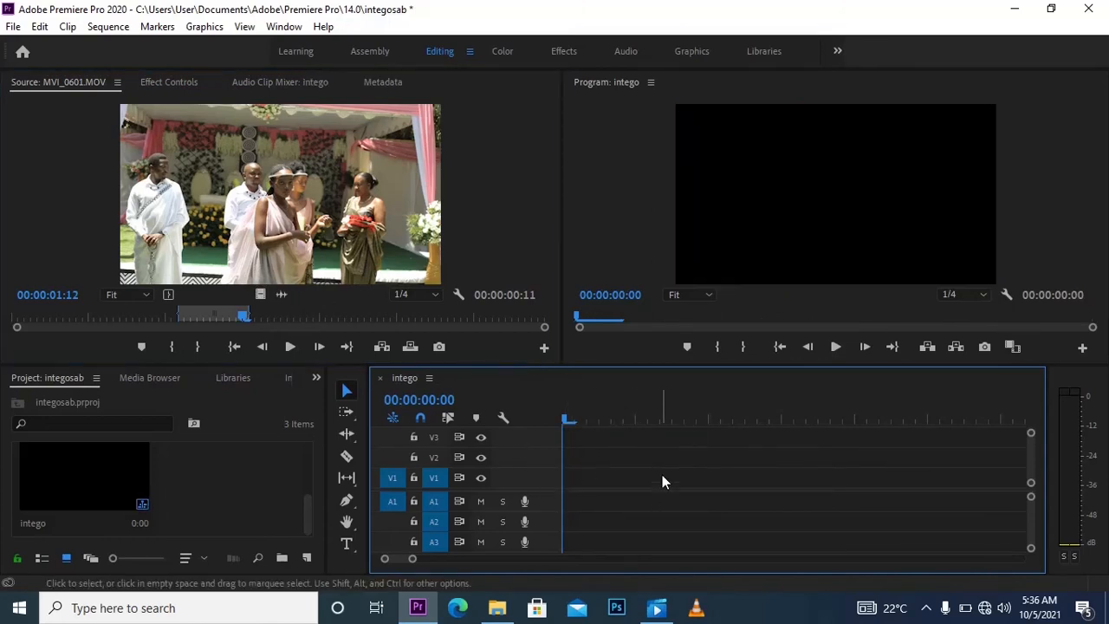
left_click_drag(260, 294, 566, 479)
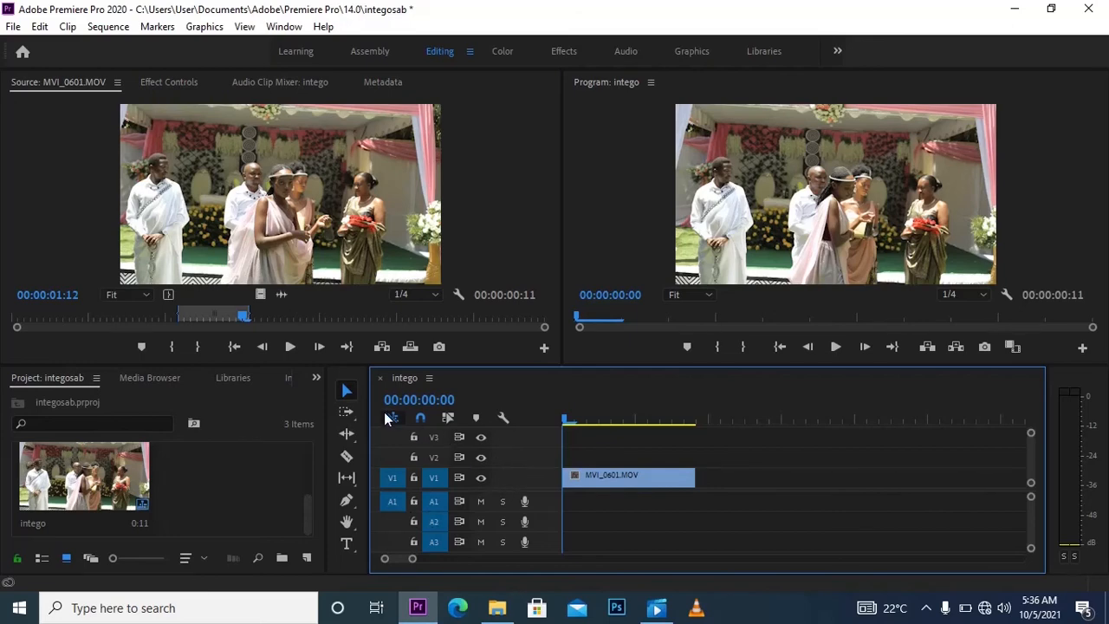
left_click(279, 296)
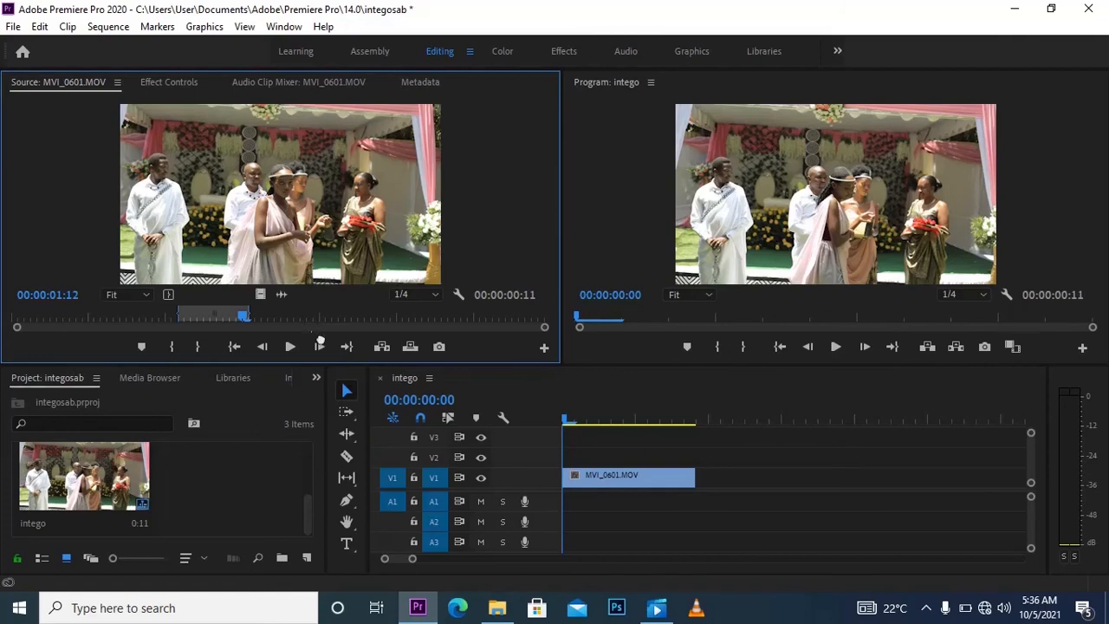
left_click_drag(355, 372, 569, 511)
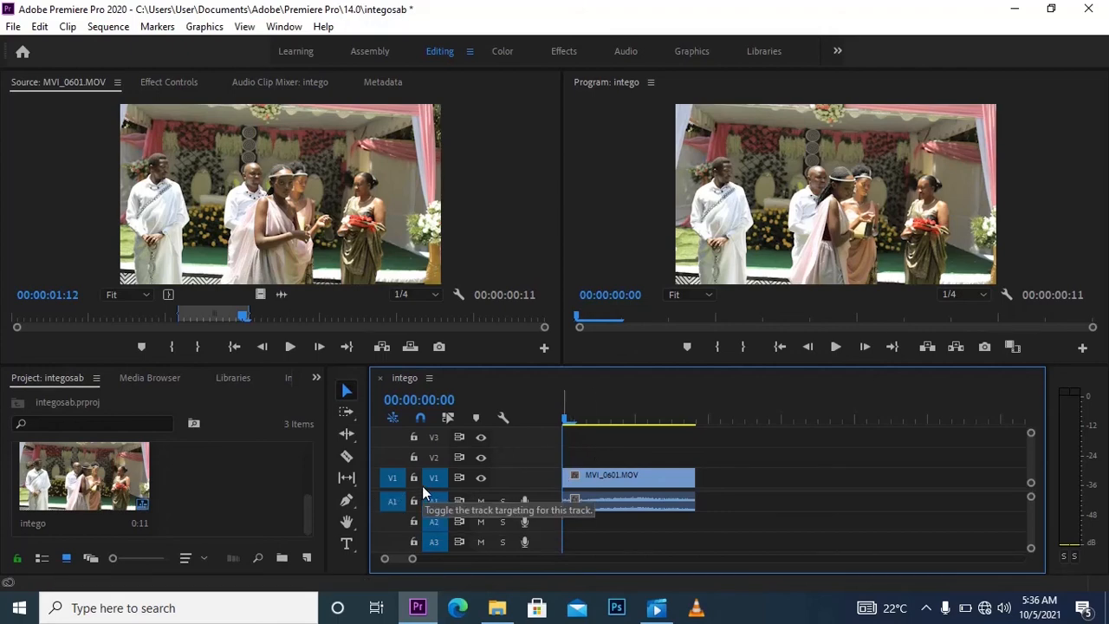
Step: Play the intego sequence with the V1 track's output hidden, and turn the track's output back on
left_click(480, 481)
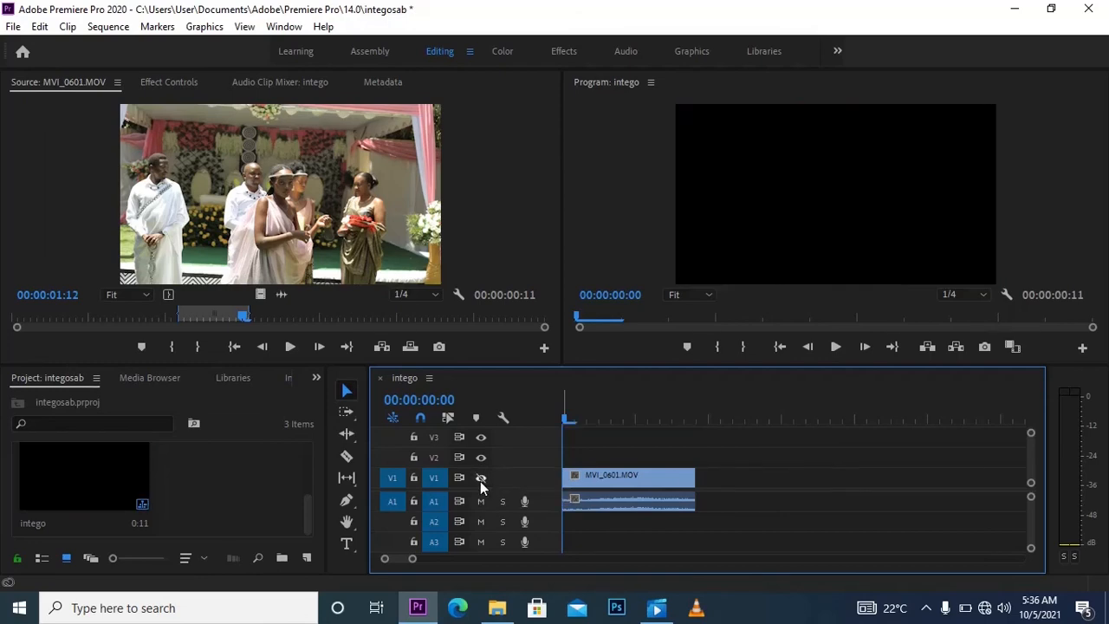
key("space")
key("space")
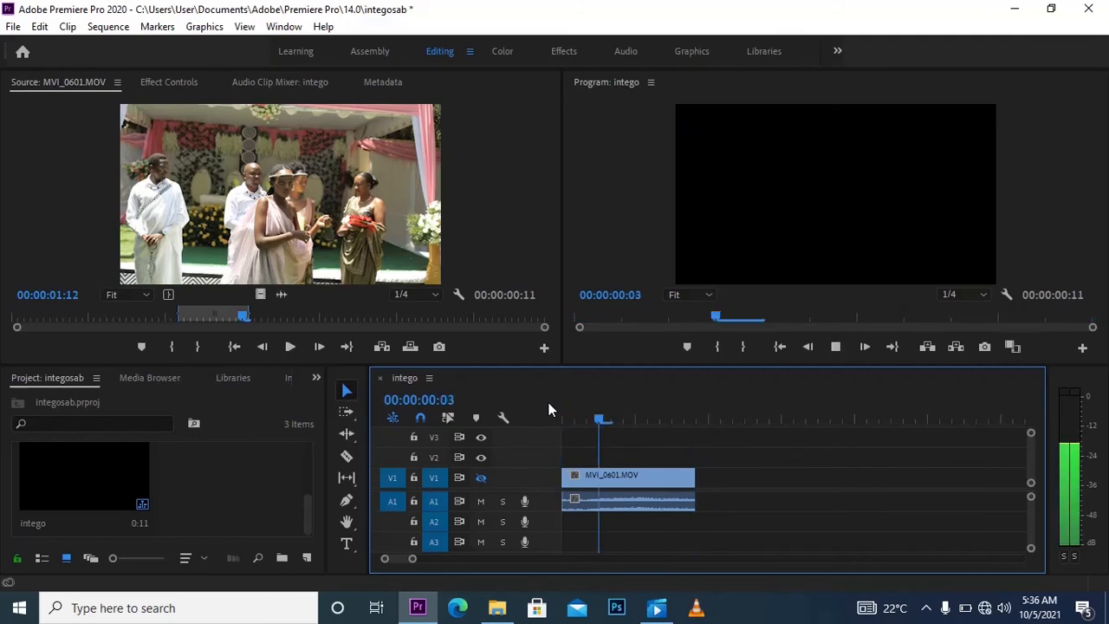
key("space")
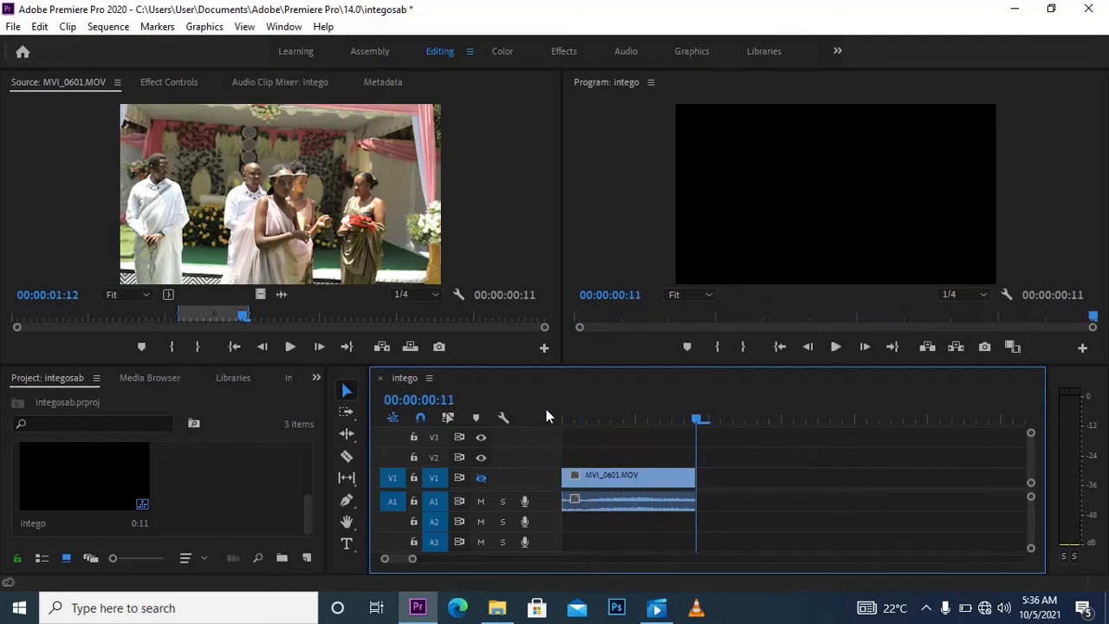
left_click(482, 478)
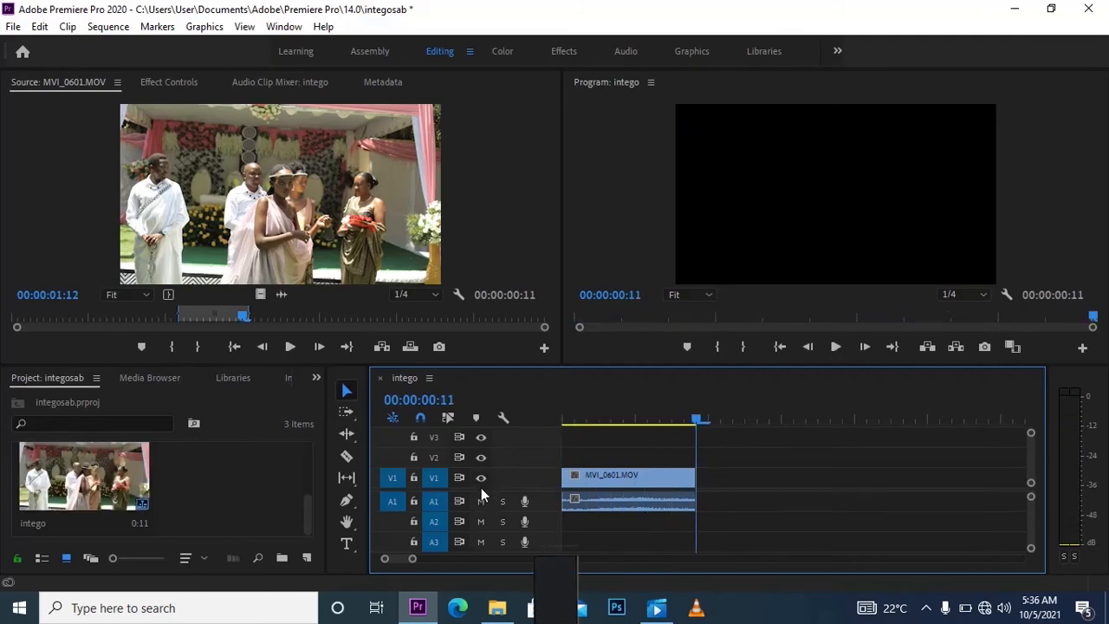
Step: Mute the A1 audio track and play the intego sequence
left_click(480, 502)
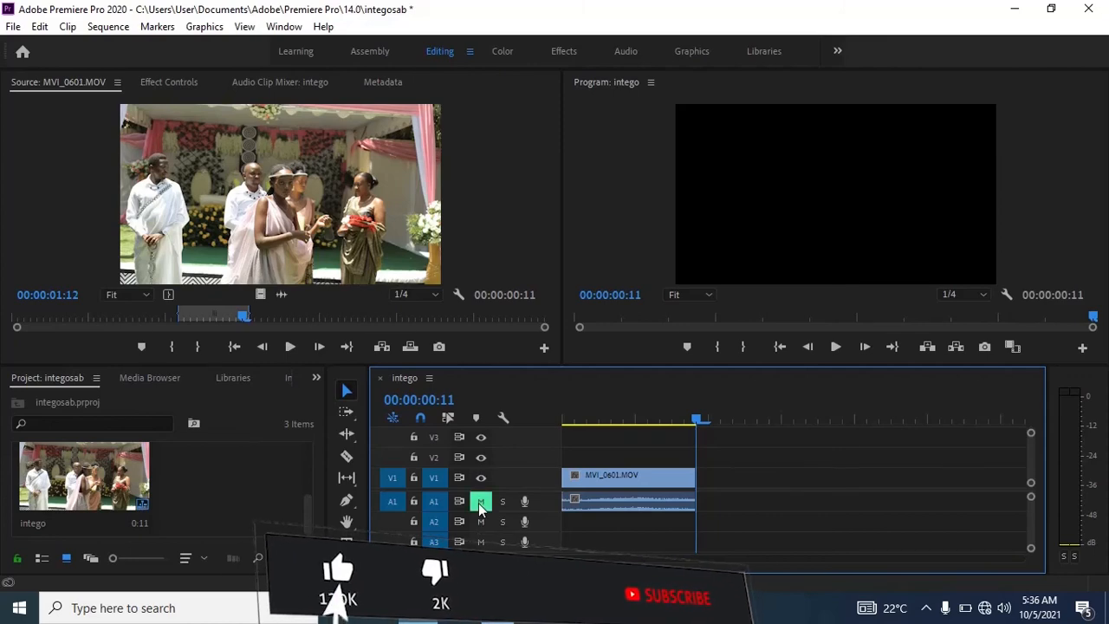
key("space")
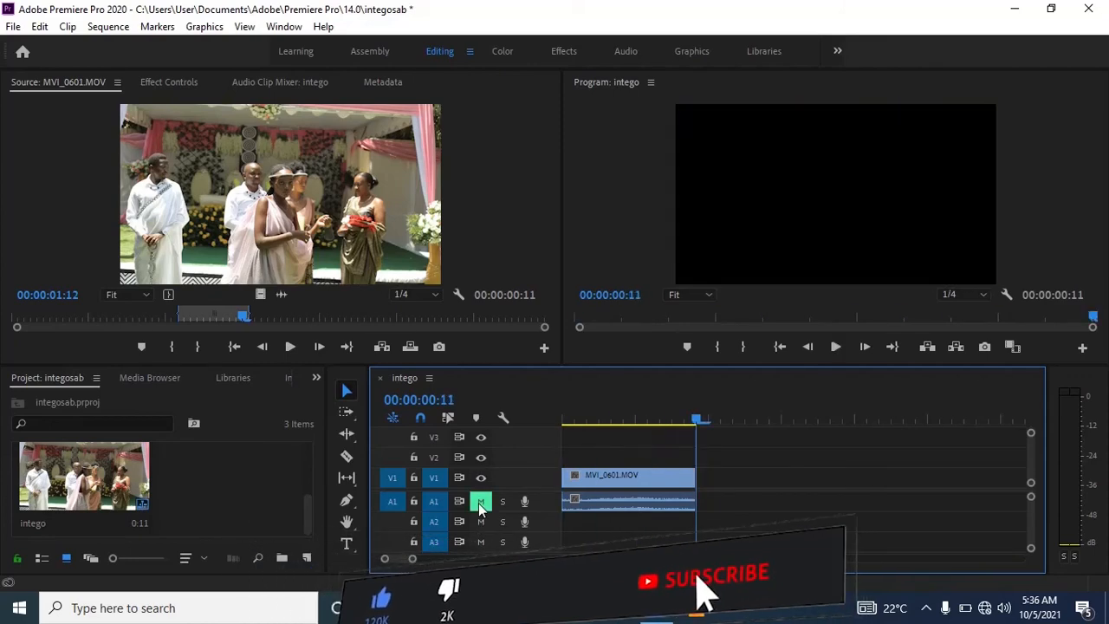
key("space")
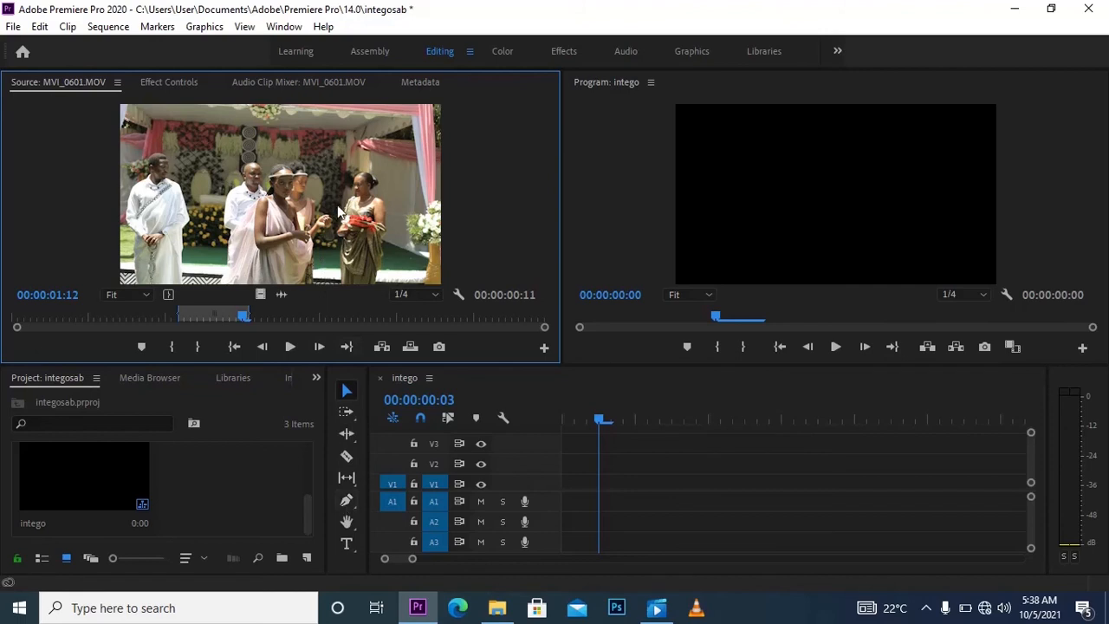
Step: Place the marked source range on V1 and A1 at the sequence's start, with linked selection turned off and the playhead at 00:00:00:00
left_click_drag(581, 392, 559, 502)
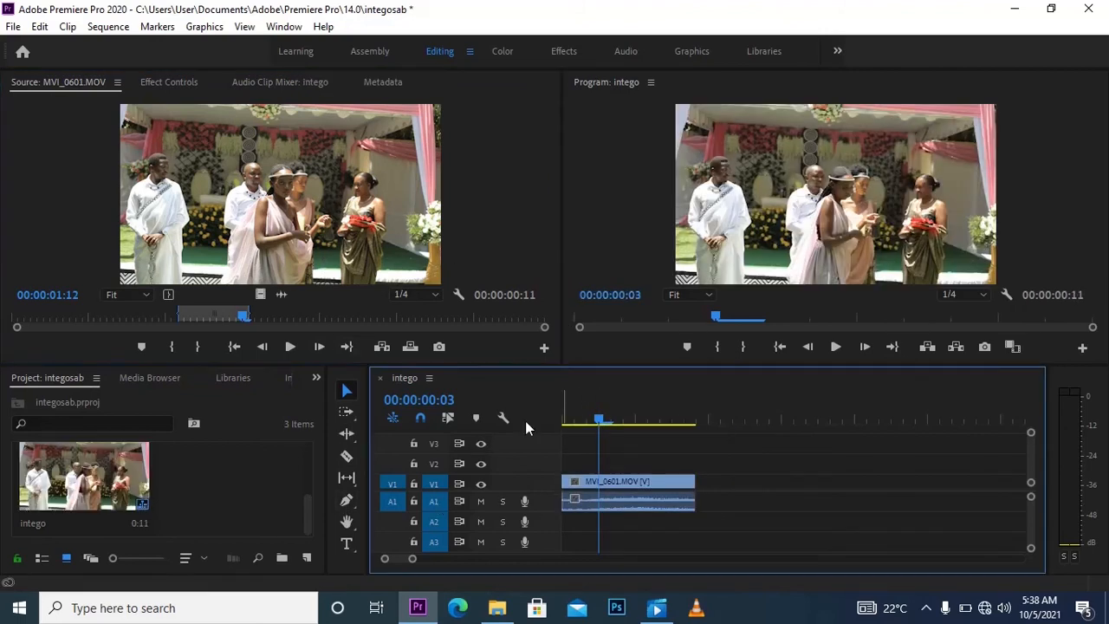
left_click(447, 418)
left_click(573, 424)
left_click_drag(572, 428, 527, 432)
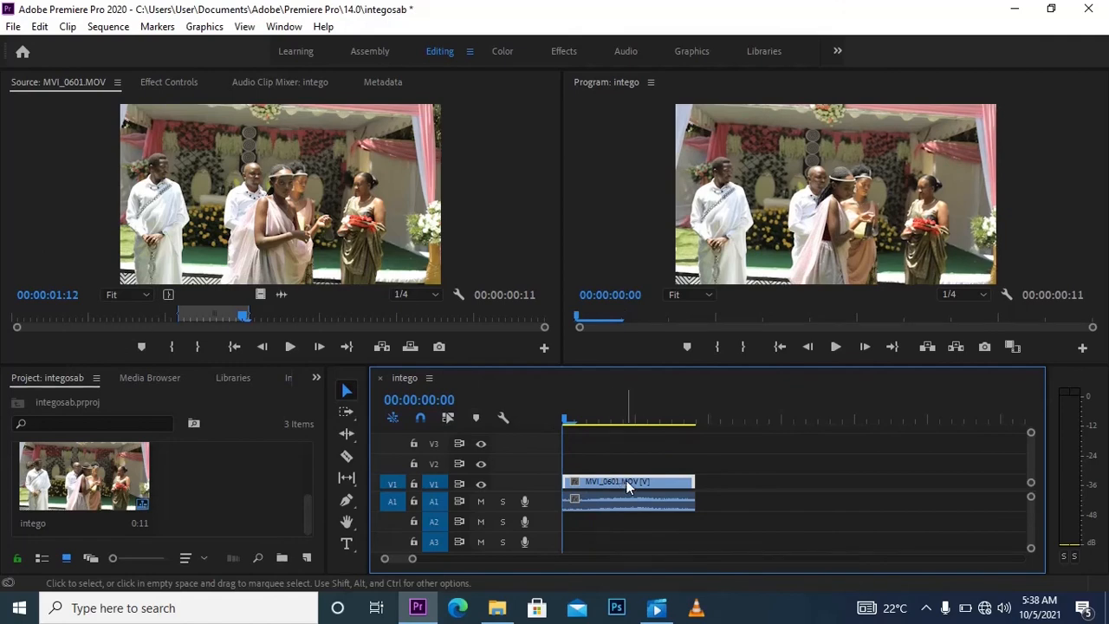
Step: Move the clip's video part separately from its audio onto V2, and move the relinked video and audio together back to the sequence's start
left_click_drag(627, 487, 775, 468)
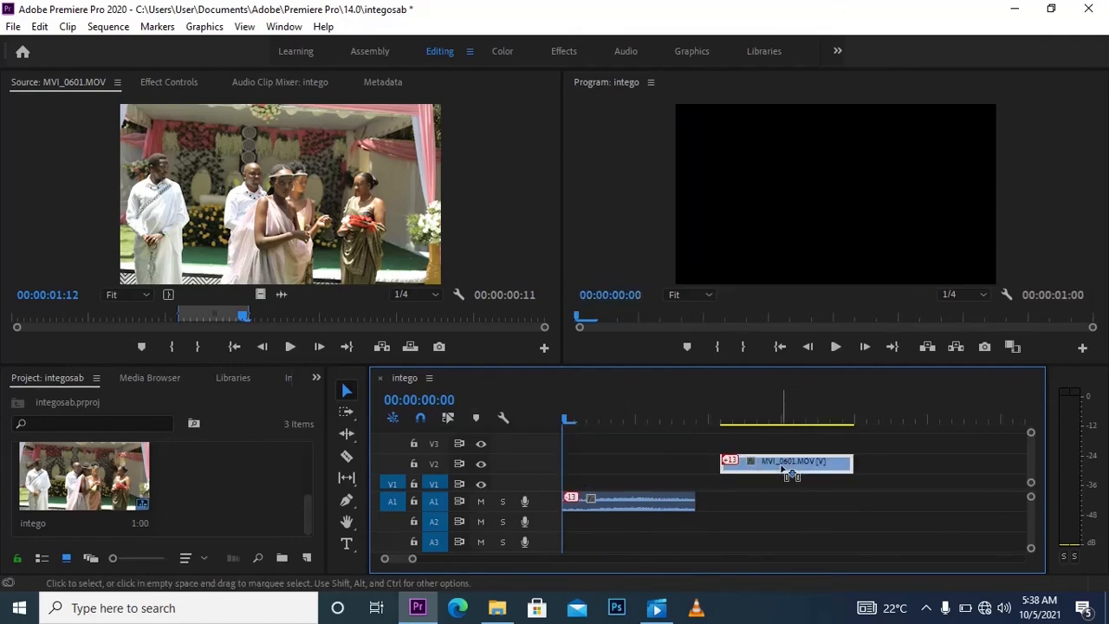
mouse_move(635, 505)
left_mouse_down()
mouse_move(684, 518)
mouse_move(773, 511)
mouse_move(618, 535)
mouse_move(617, 509)
left_mouse_up()
left_click_drag(791, 468, 713, 475)
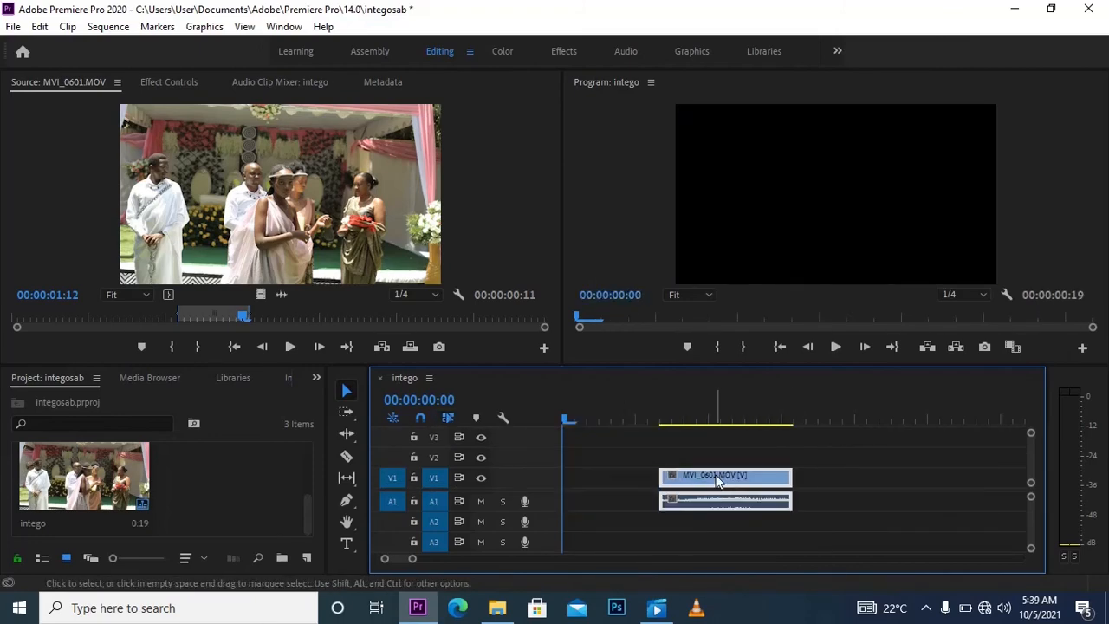
left_click_drag(601, 452, 507, 430)
left_click_drag(578, 503, 579, 500)
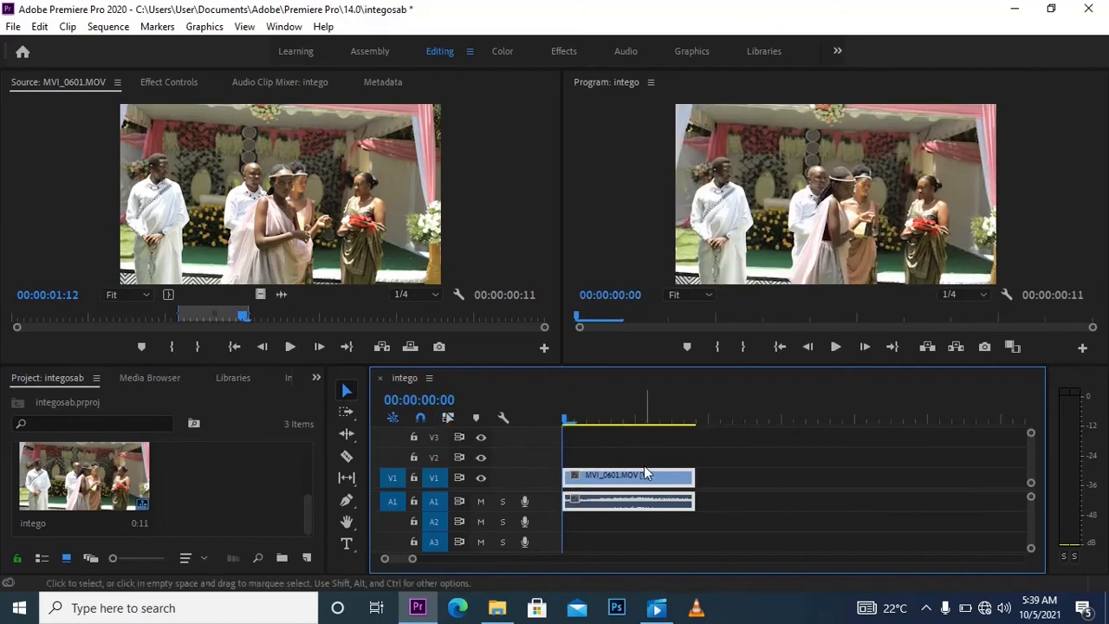
Step: Move the linked clip's video part up to V2 and return it to V1 at the sequence's start
left_click(689, 448)
left_click(663, 486)
mouse_move(661, 487)
left_mouse_down()
mouse_move(776, 482)
mouse_move(671, 489)
mouse_move(668, 500)
left_mouse_up()
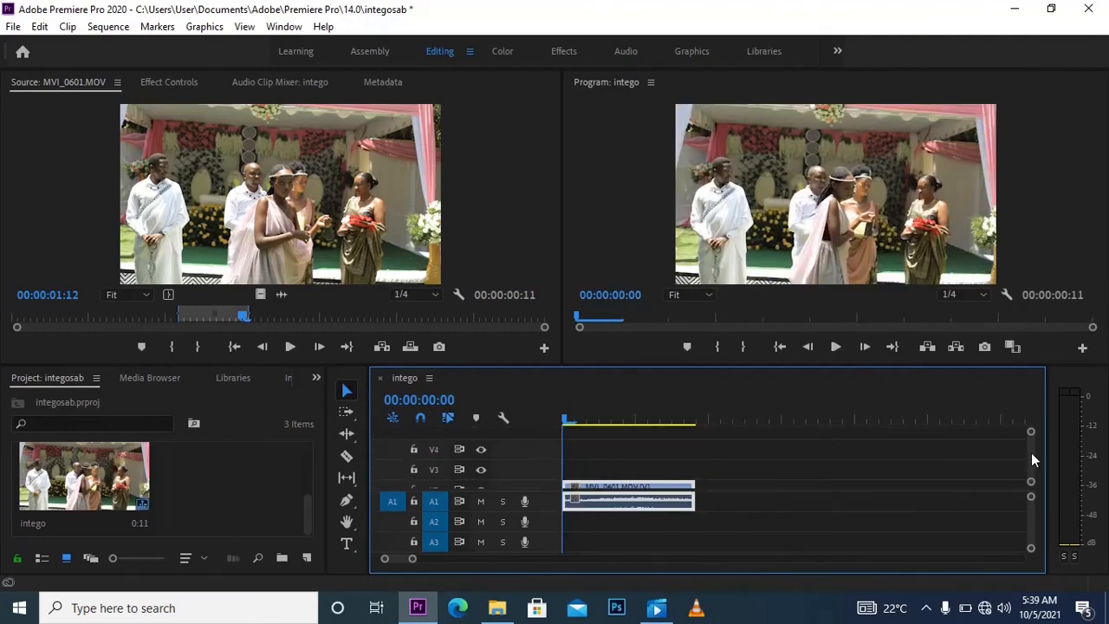
left_click_drag(1030, 452, 1032, 462)
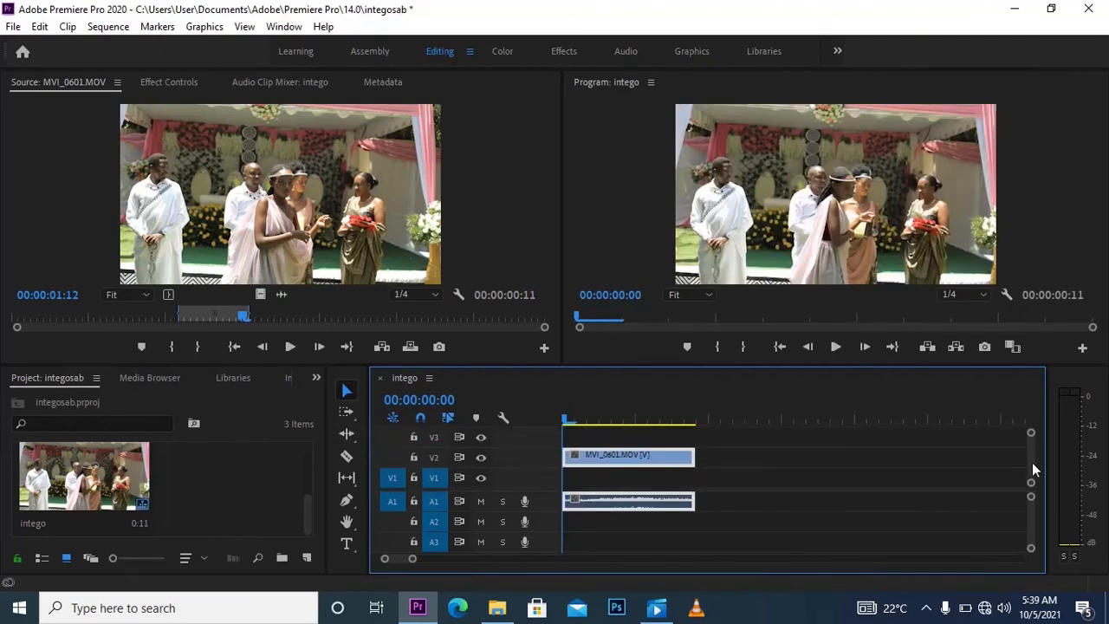
left_click_drag(626, 471, 627, 488)
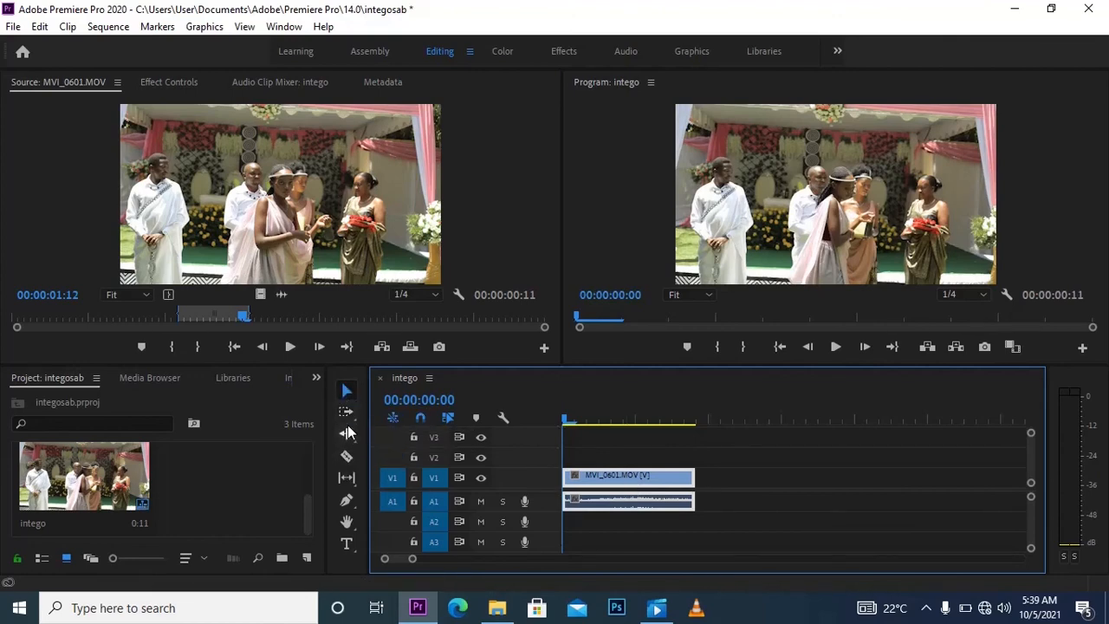
left_click(349, 522)
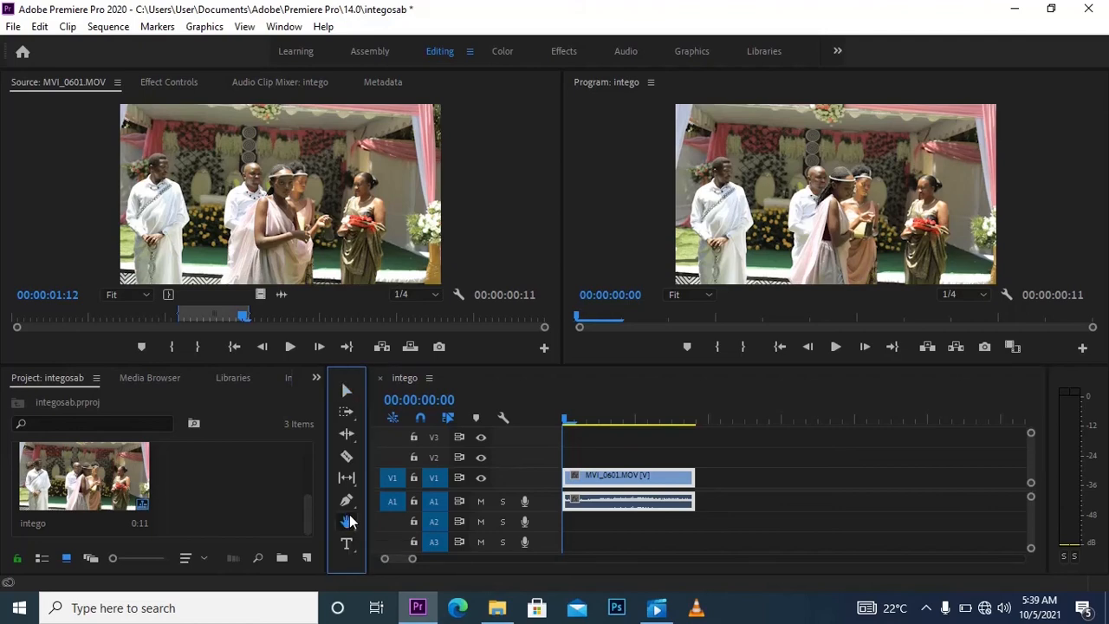
key("v")
mouse_move(656, 486)
left_mouse_down()
mouse_move(679, 486)
mouse_move(683, 473)
mouse_move(652, 474)
left_mouse_up()
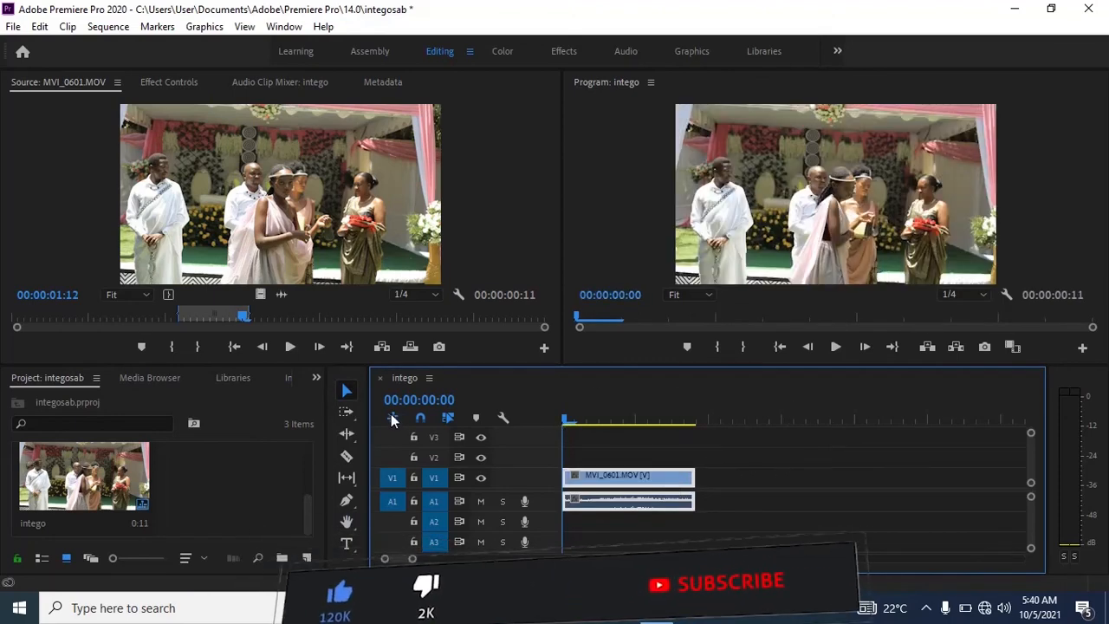
Step: Cut the linked MVI_0601 clip into four pieces with the Razor tool
left_click(346, 456)
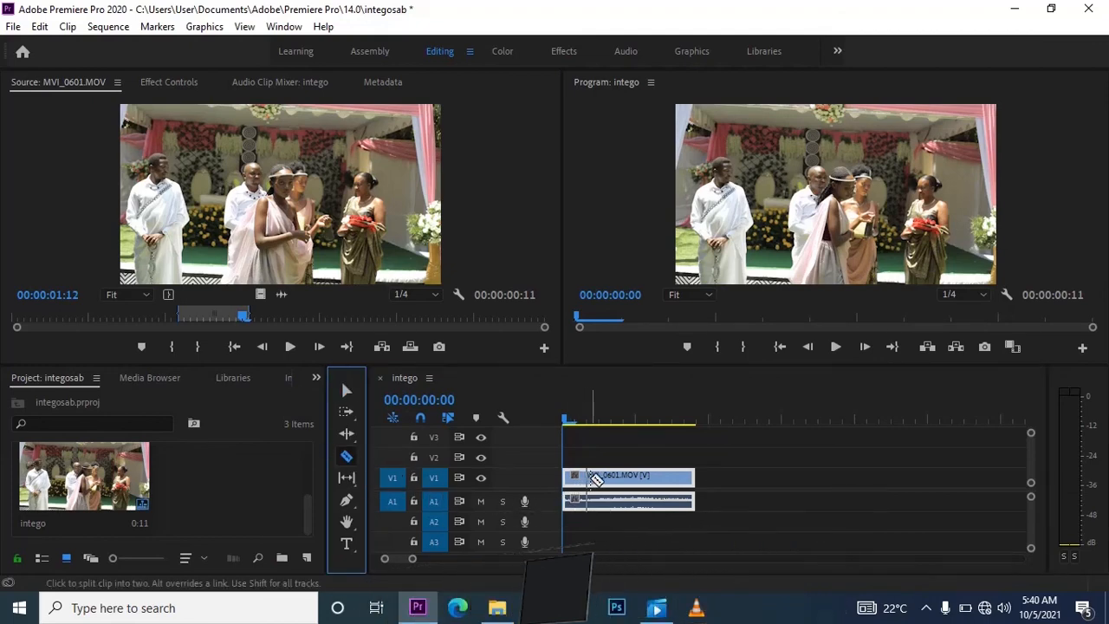
left_click(599, 476)
left_click(636, 475)
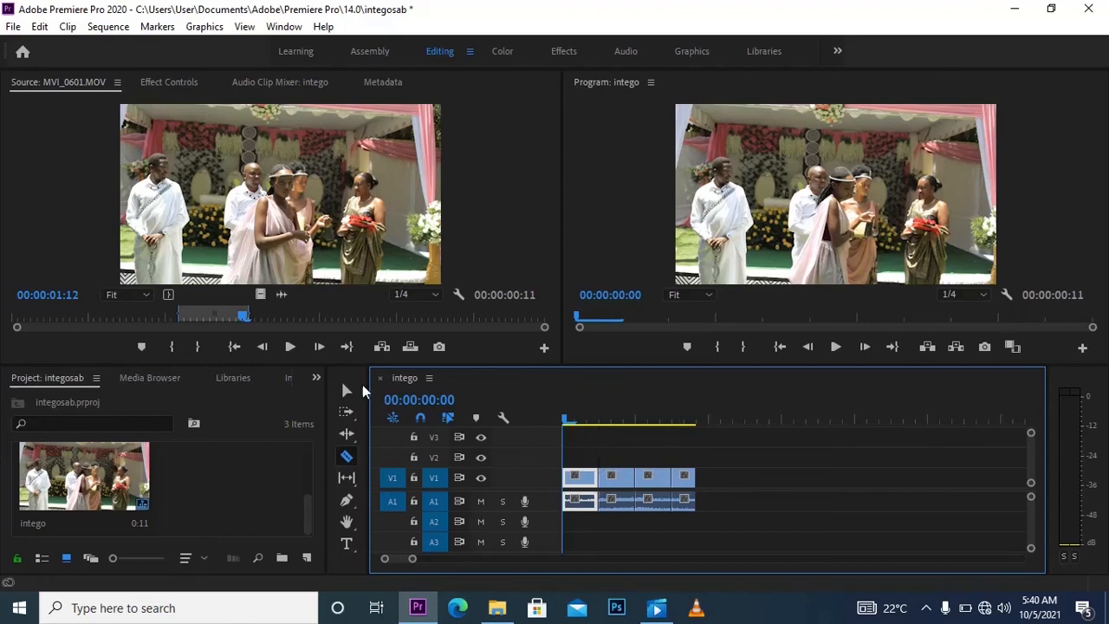
Step: Spread the cut pieces apart along the timeline, raising the video of the first two pieces to V2
left_click(346, 390)
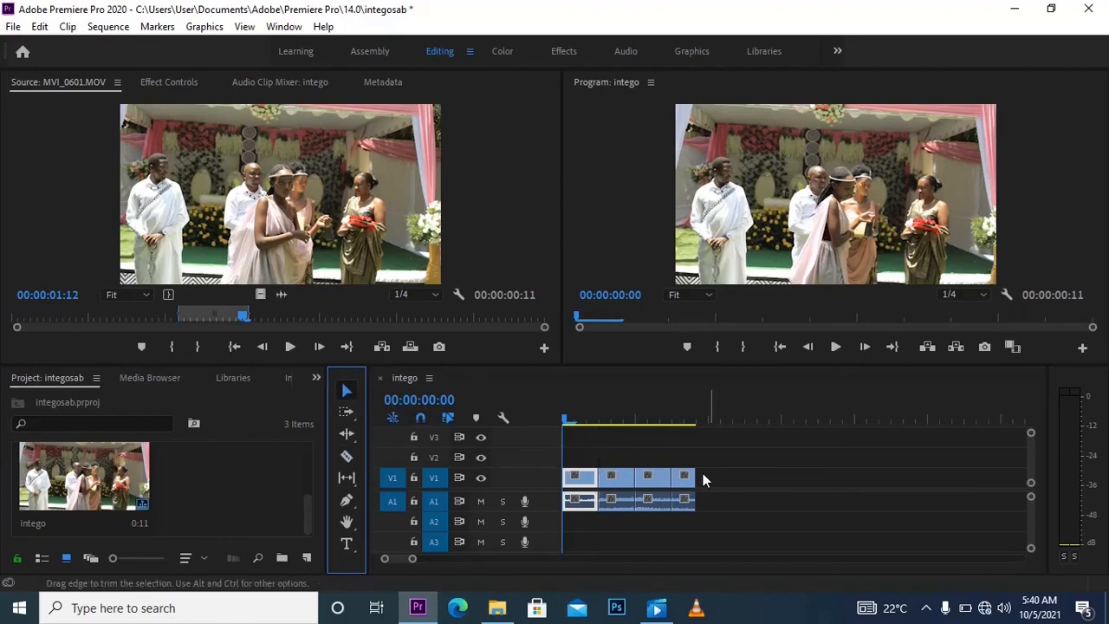
left_click_drag(684, 501, 797, 504)
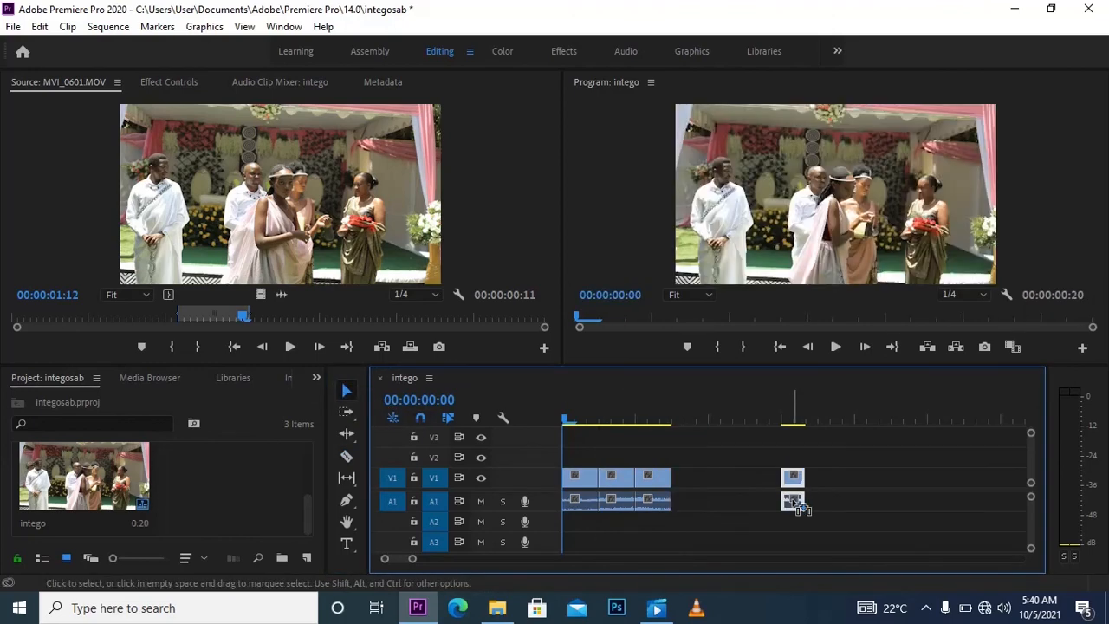
left_click_drag(659, 480, 667, 459)
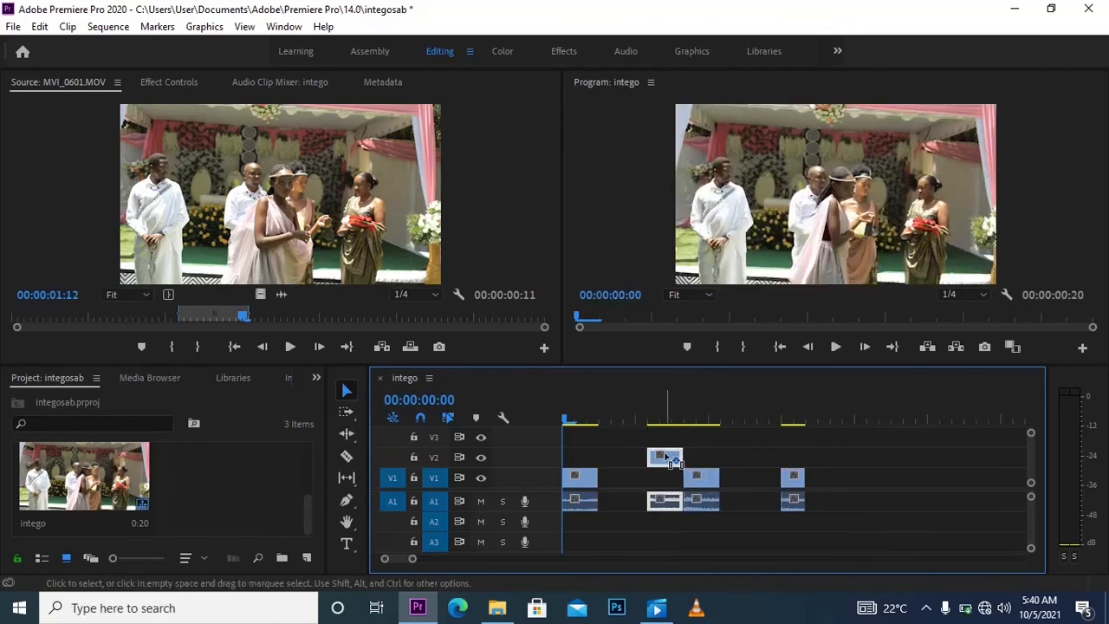
left_click_drag(579, 485, 596, 466)
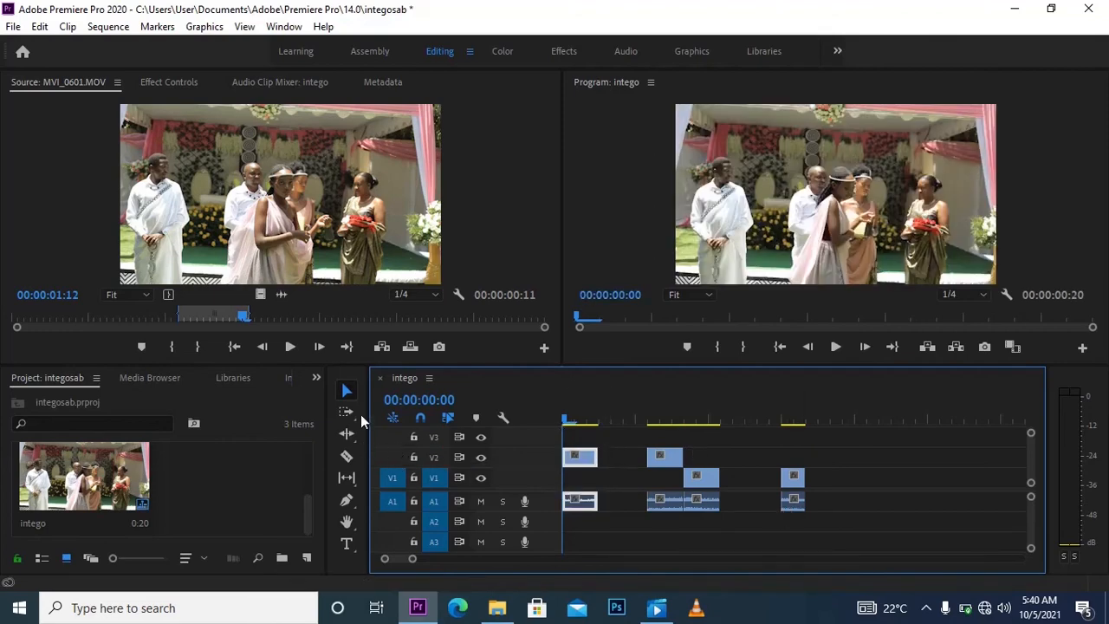
Step: Select and deselect all clip pieces with the Selection tool, and select them all again with the Track Select Forward tool
left_click(585, 438)
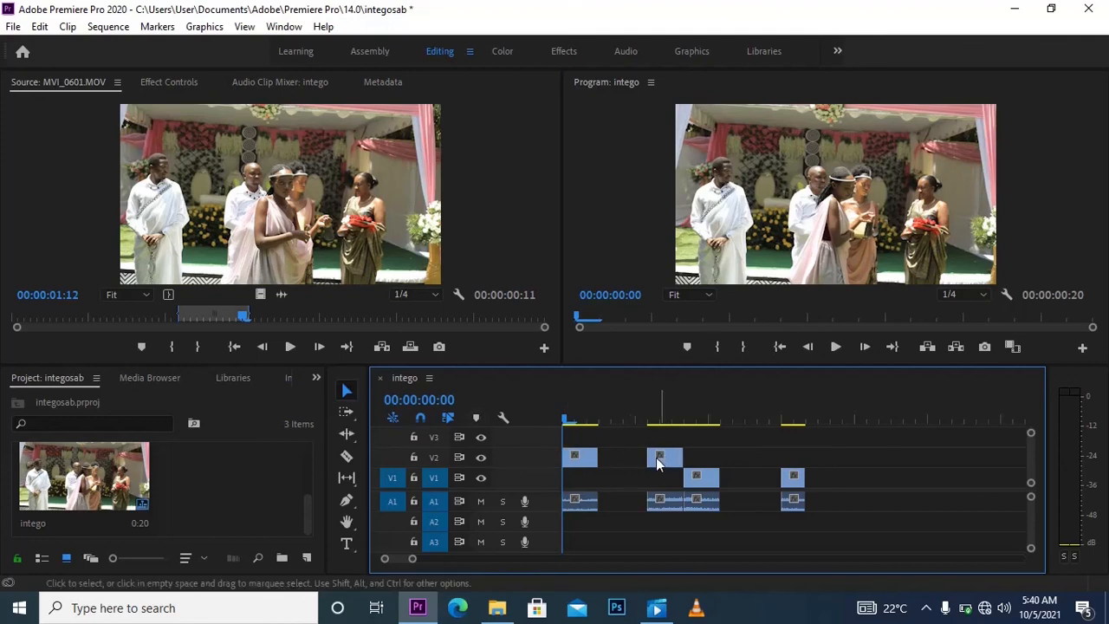
left_click_drag(582, 433, 820, 538)
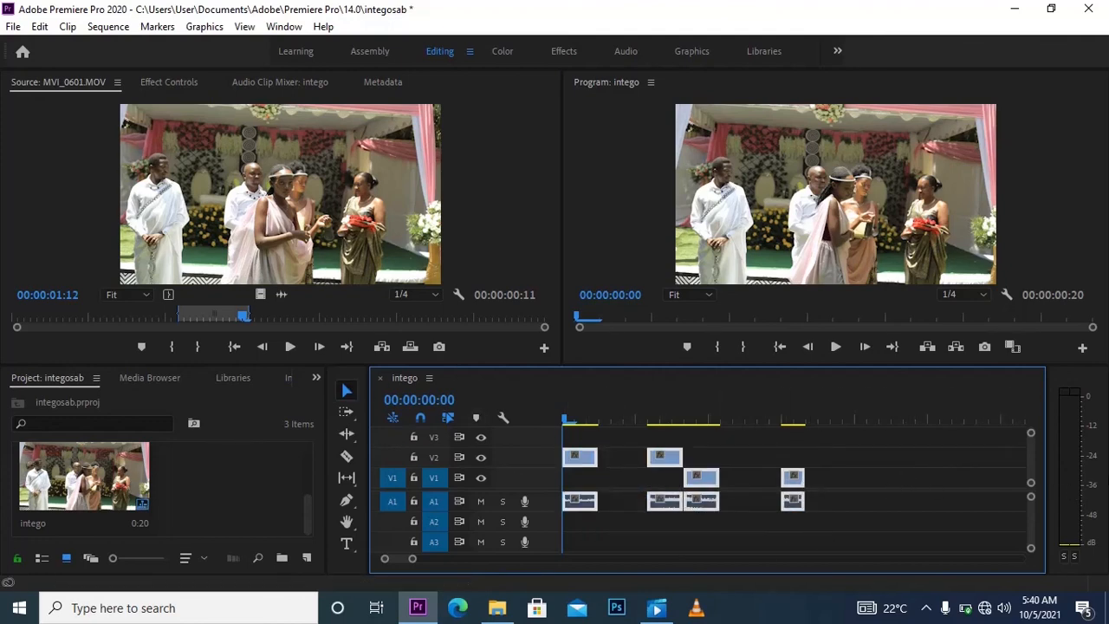
left_click(809, 454)
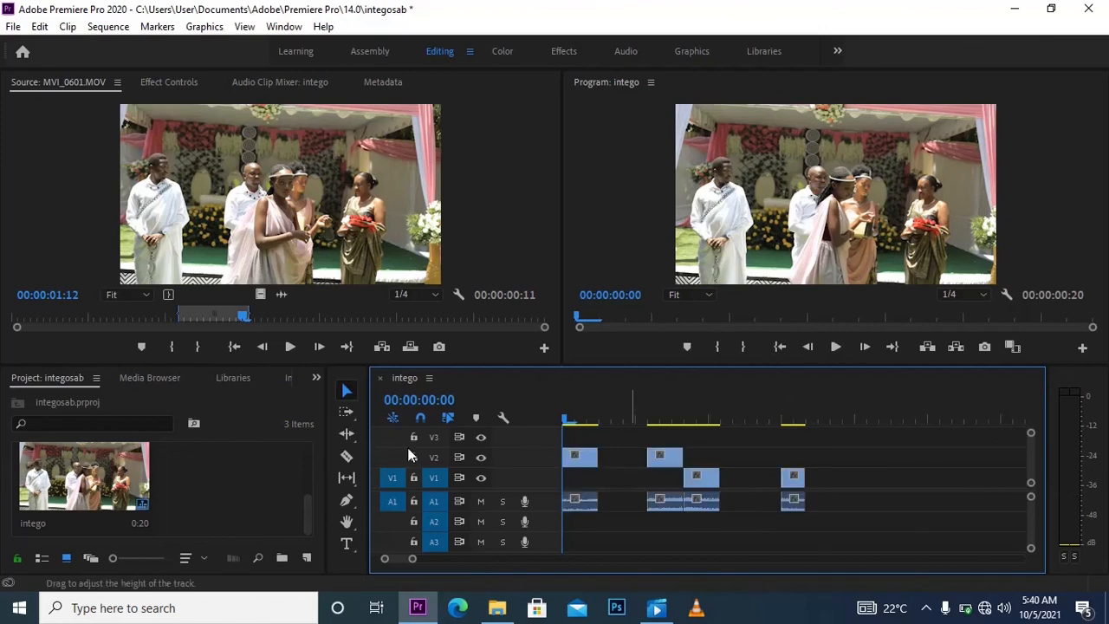
left_click(346, 413)
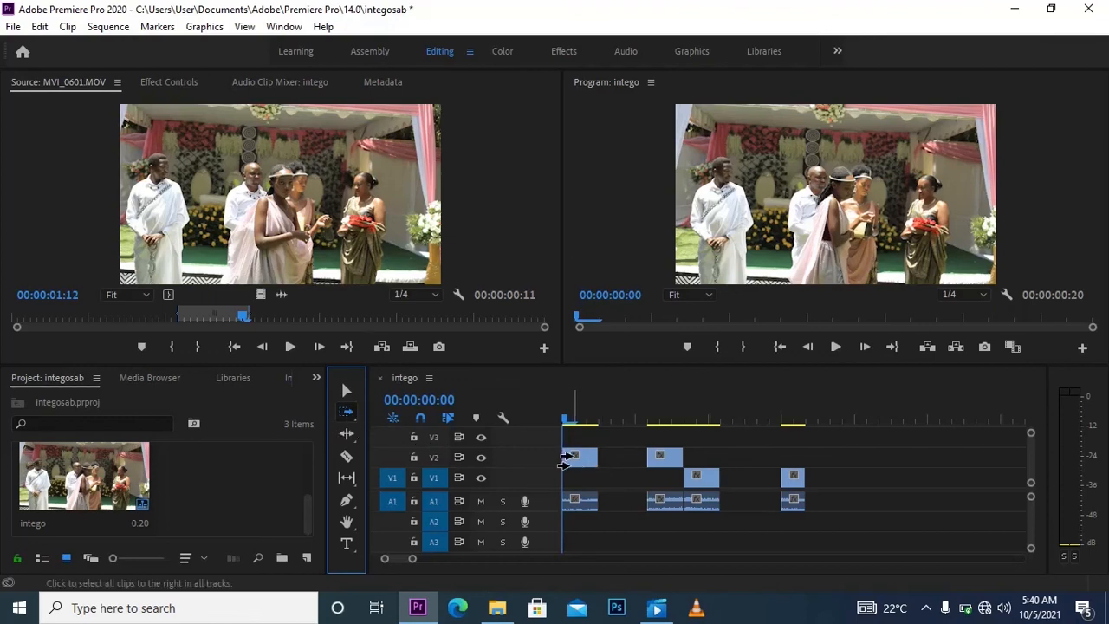
left_click(569, 462)
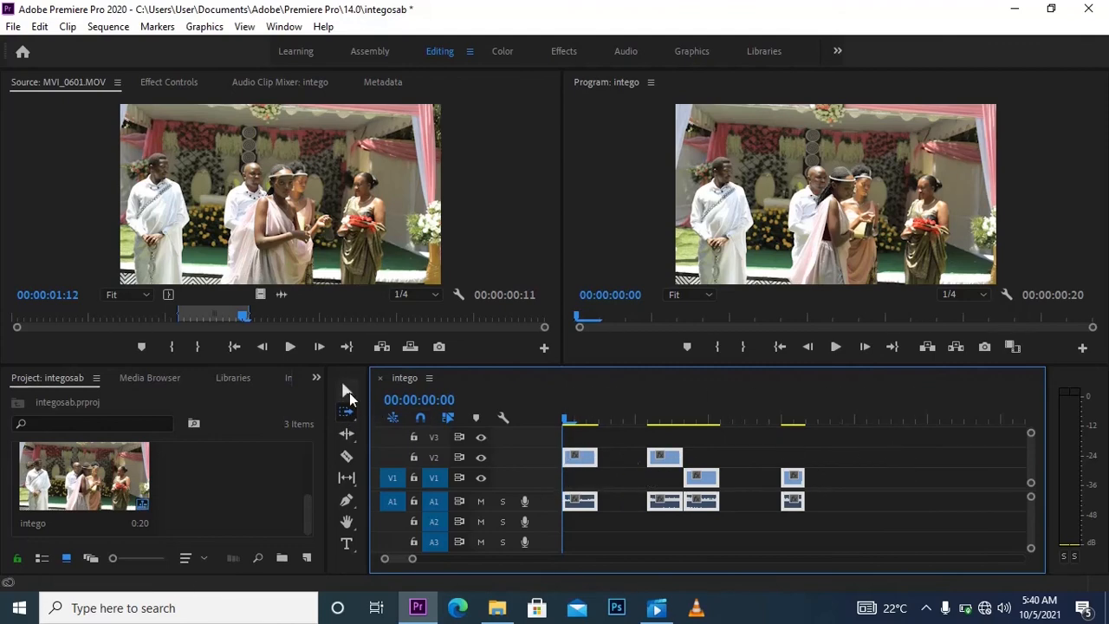
Step: Delete all the clip pieces from the intego timeline
left_click(347, 392)
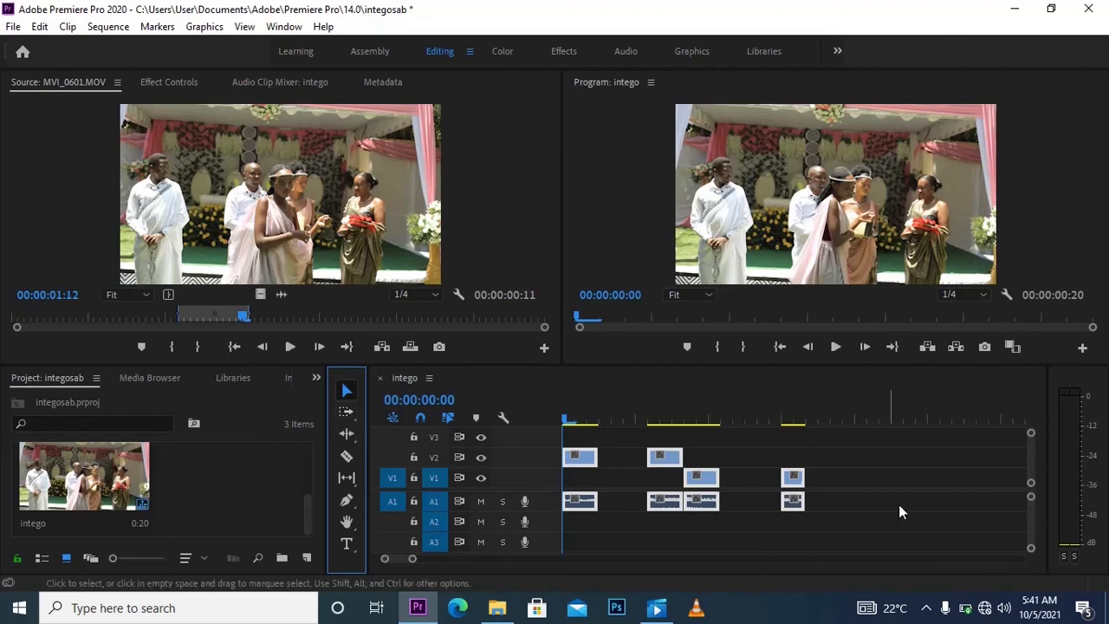
left_click_drag(816, 519, 561, 428)
key("Delete")
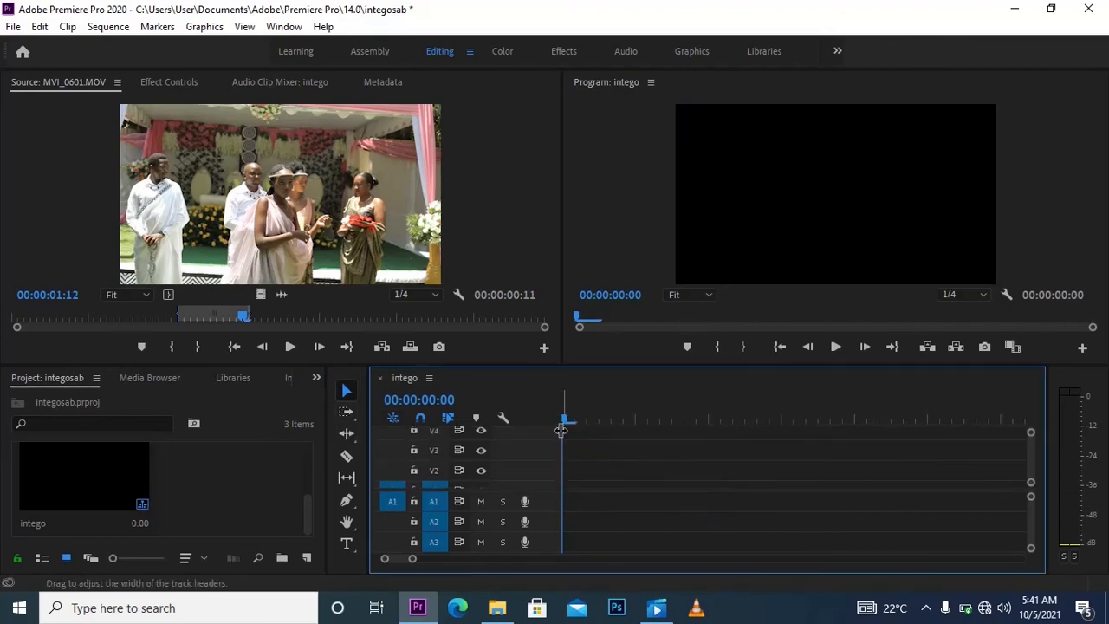